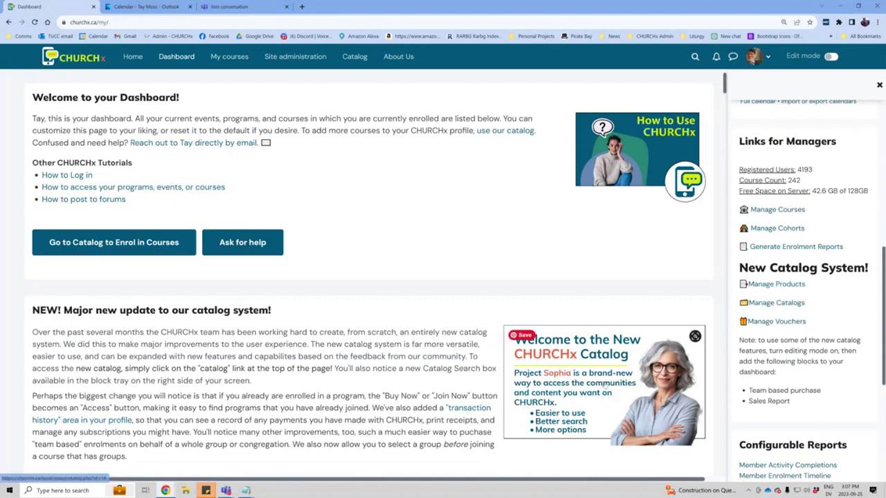
- Open the 'Welcome to the New CHURCHx Catalog' image link on the dashboard
click(607, 385)
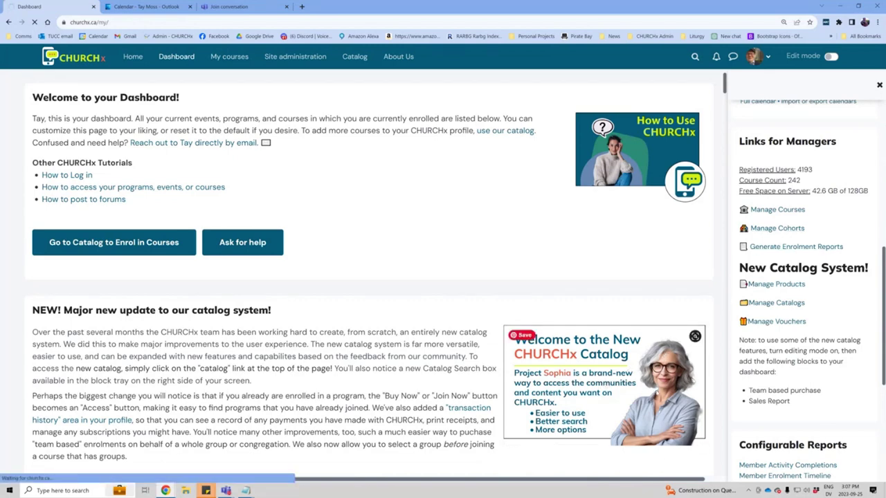
- Scroll the catalog and preview partner tiles like TUCC, EDGE Ministries and Junius Johnson Academics
scroll(688, 346, down, 3)
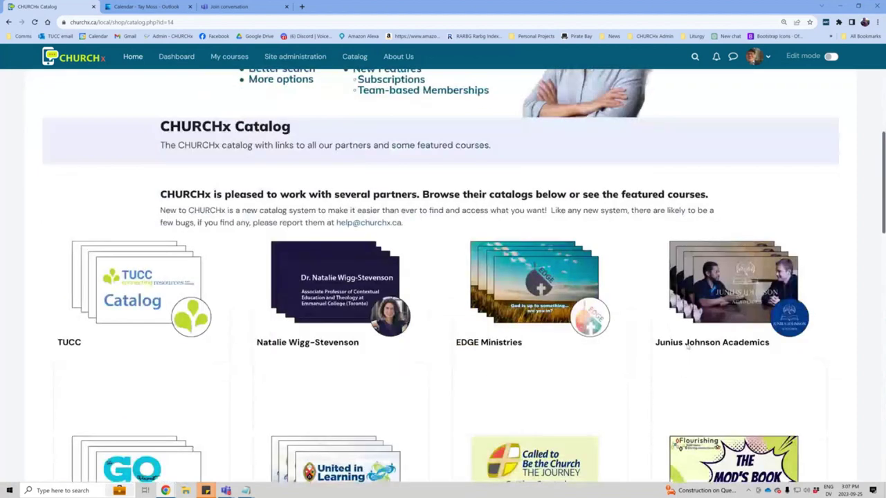
mouse_move(687, 350)
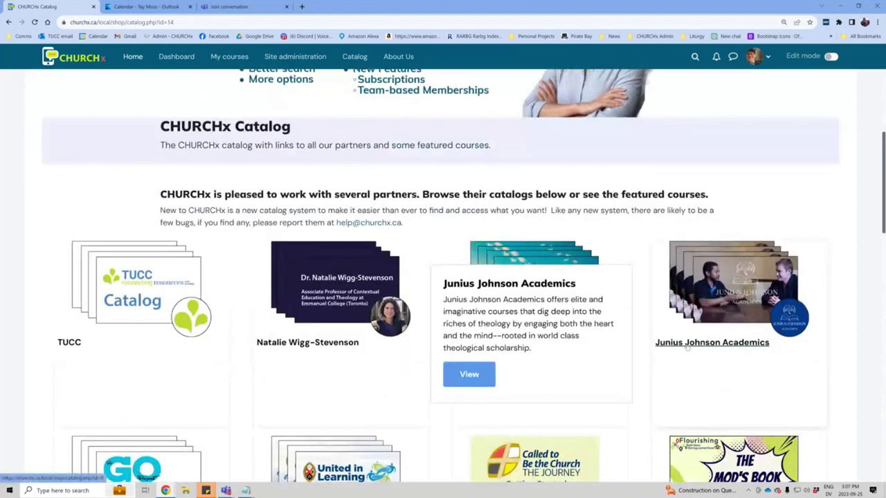
mouse_move(532, 424)
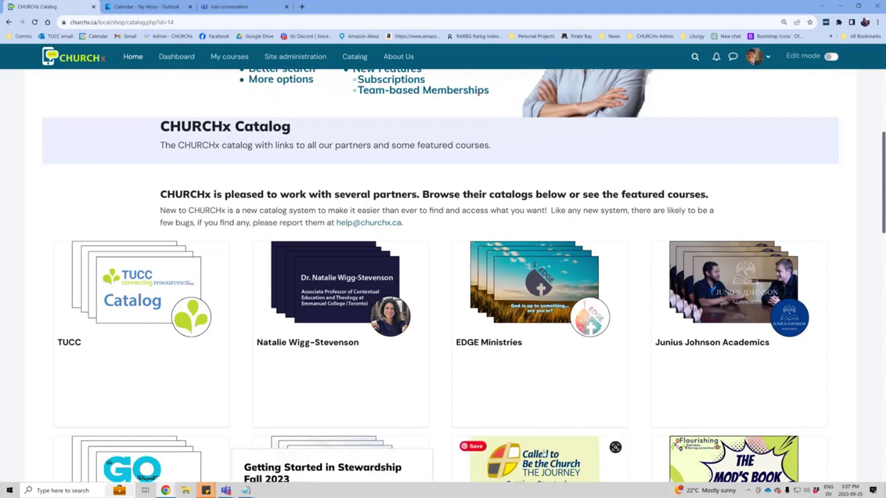
mouse_move(584, 402)
scroll(584, 402, down, 1)
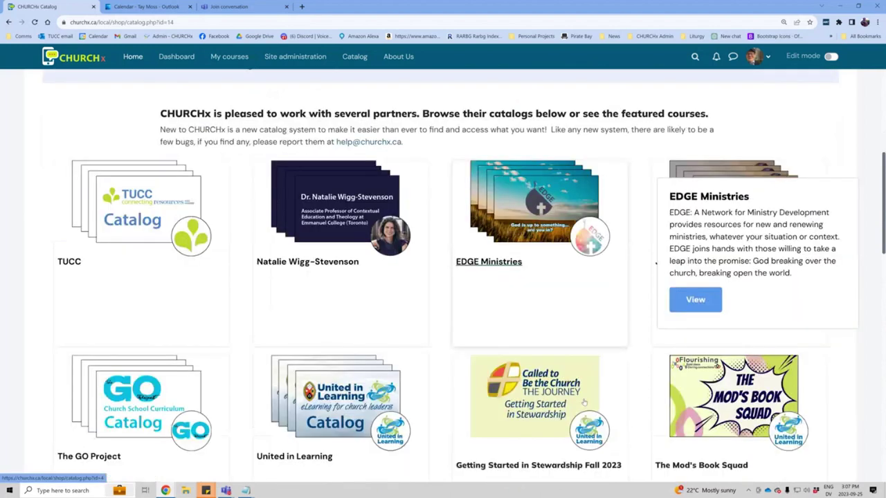
- Open the EDGE Ministries tile and look over its wheat-field banner and action buttons
click(555, 287)
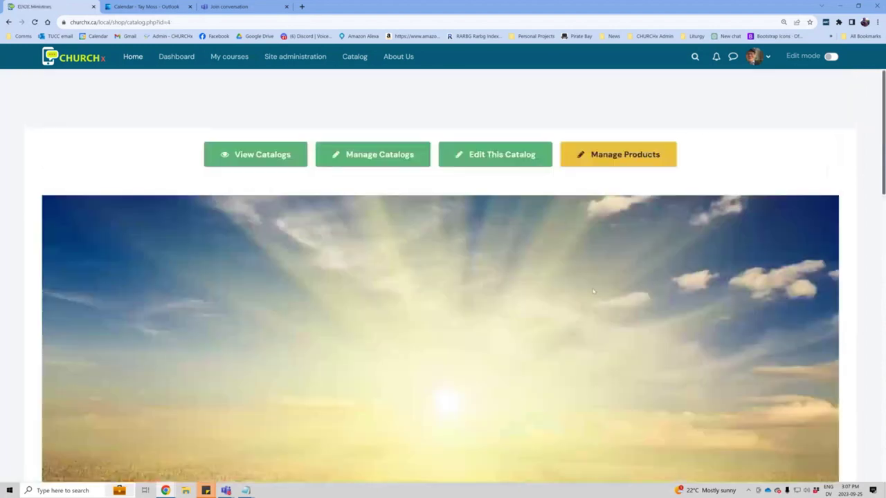
scroll(555, 287, down, 3)
scroll(609, 300, up, 1)
scroll(608, 300, up, 1)
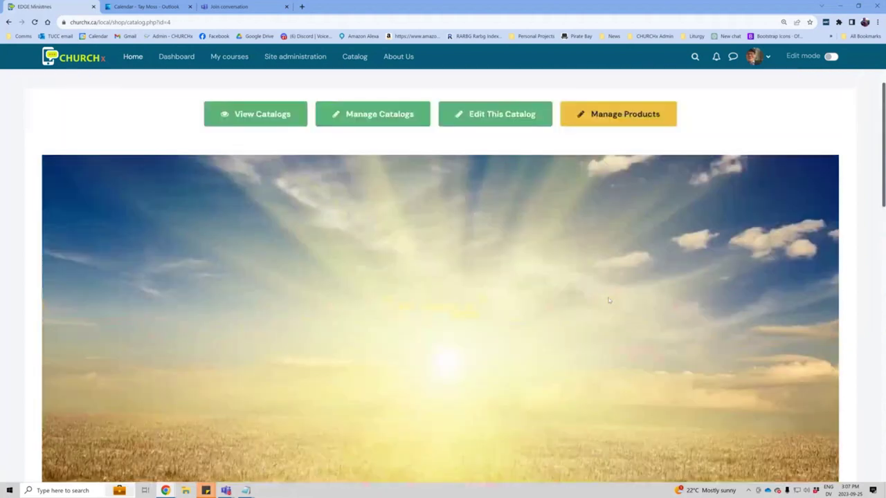
scroll(620, 301, up, 1)
scroll(622, 302, down, 1)
scroll(623, 303, up, 1)
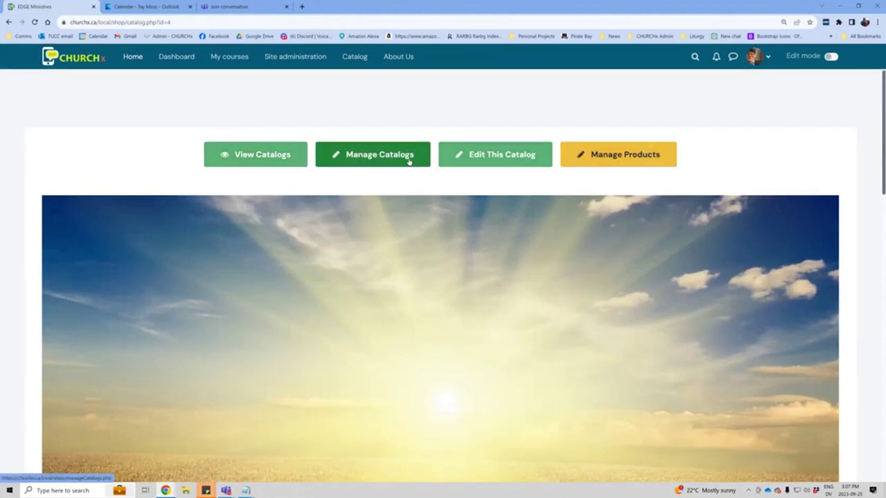
scroll(691, 275, down, 2)
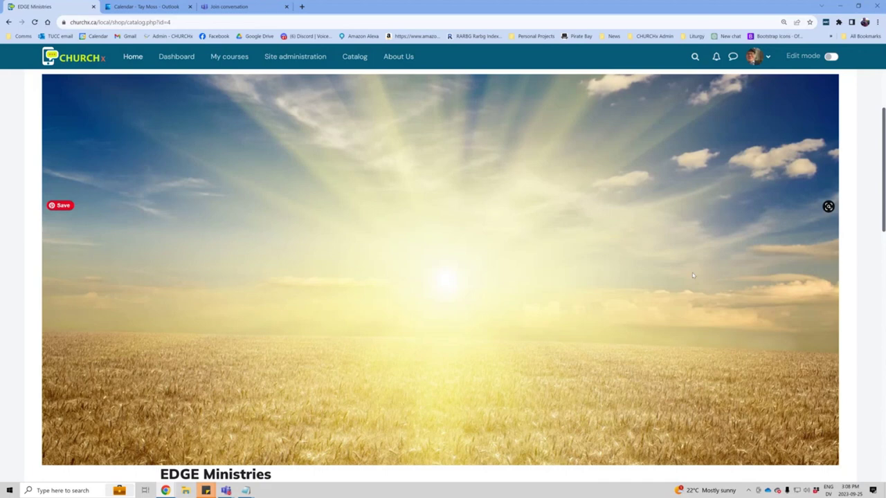
scroll(668, 311, down, 2)
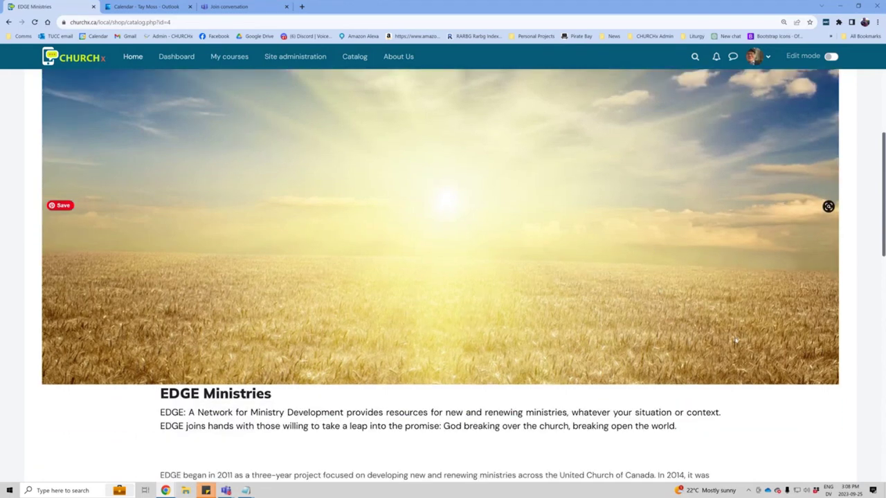
scroll(735, 339, down, 2)
scroll(873, 363, down, 1)
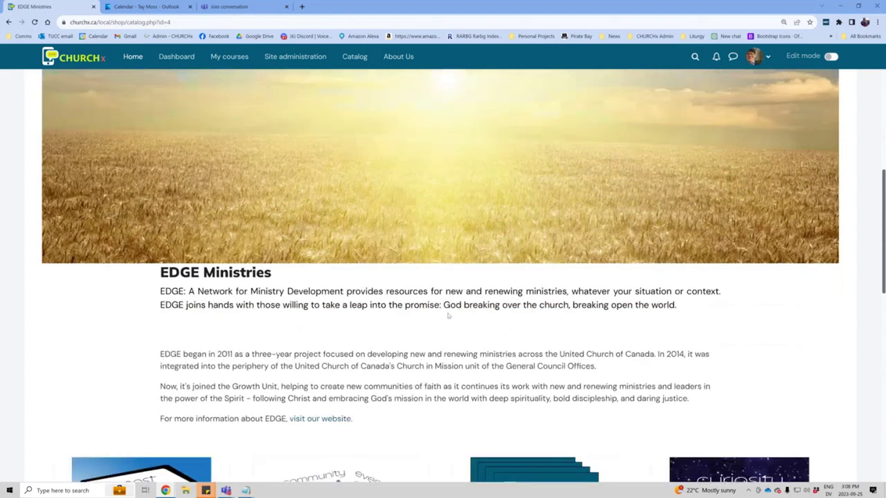
drag(288, 269, 152, 280)
click(746, 326)
drag(681, 306, 142, 275)
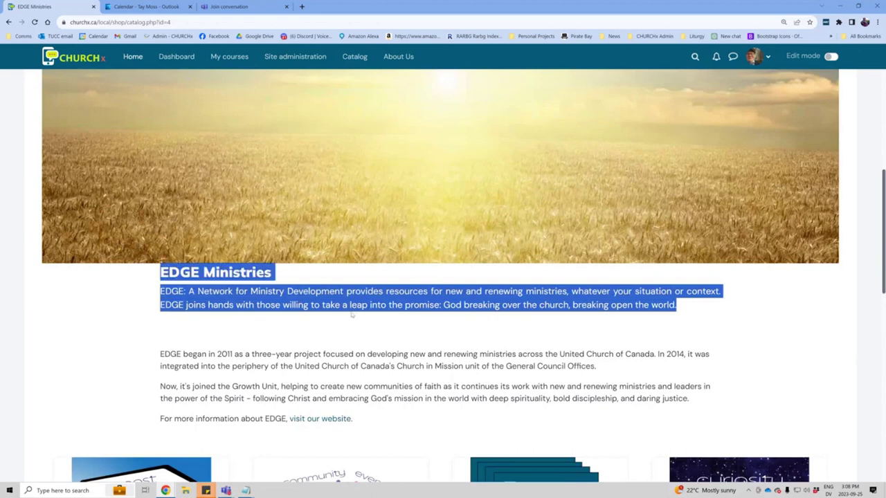
click(353, 312)
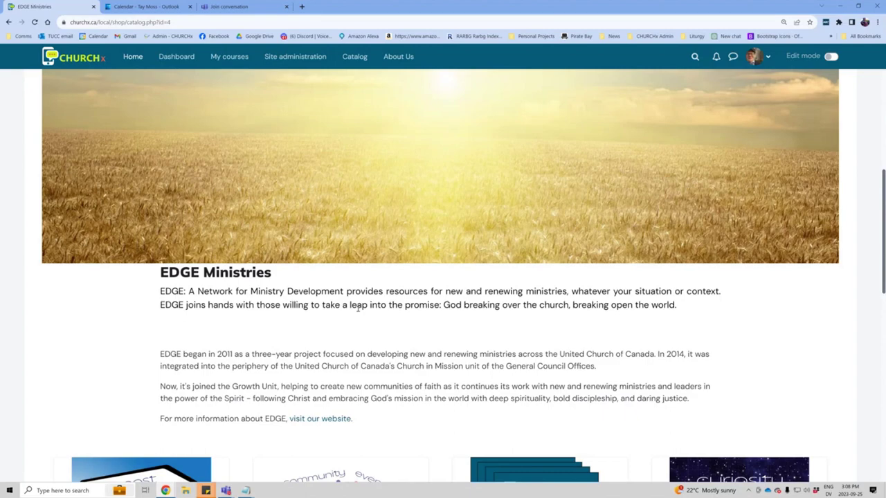
scroll(322, 337, down, 1)
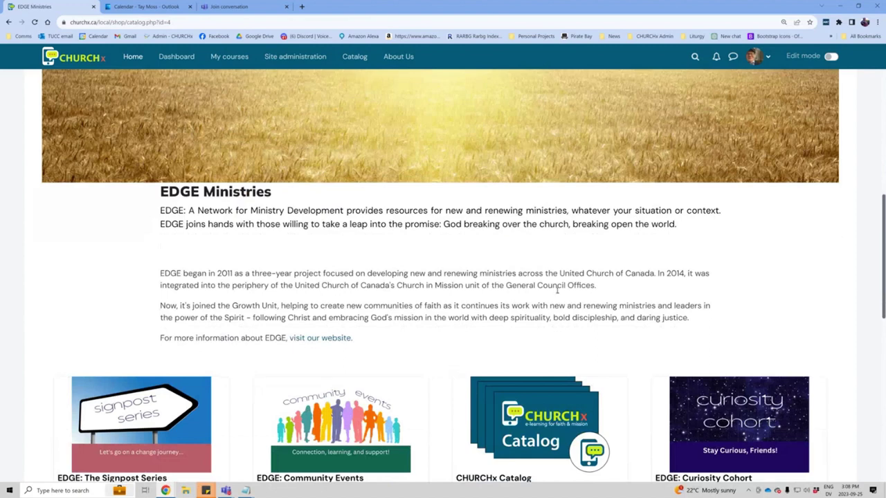
drag(387, 338, 160, 271)
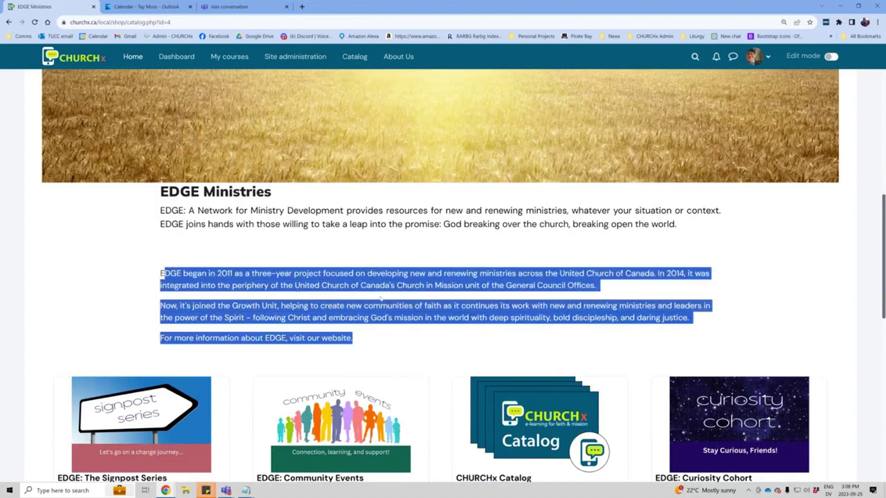
click(428, 294)
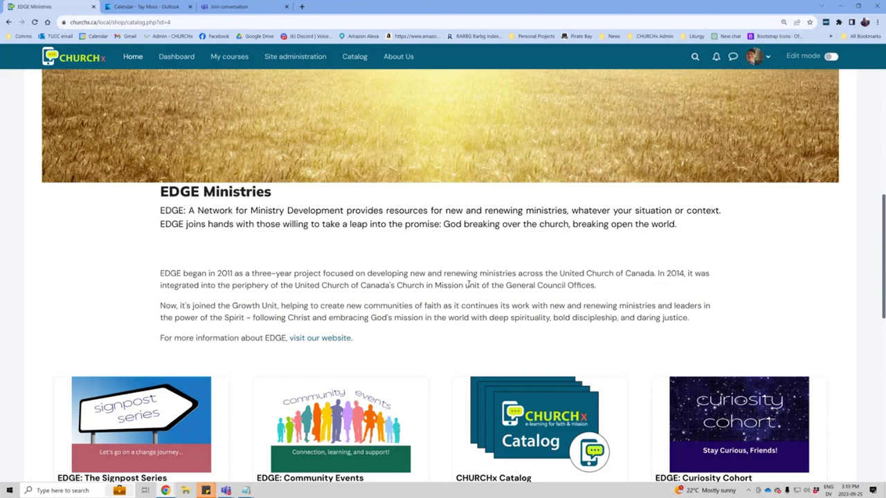
scroll(462, 286, down, 3)
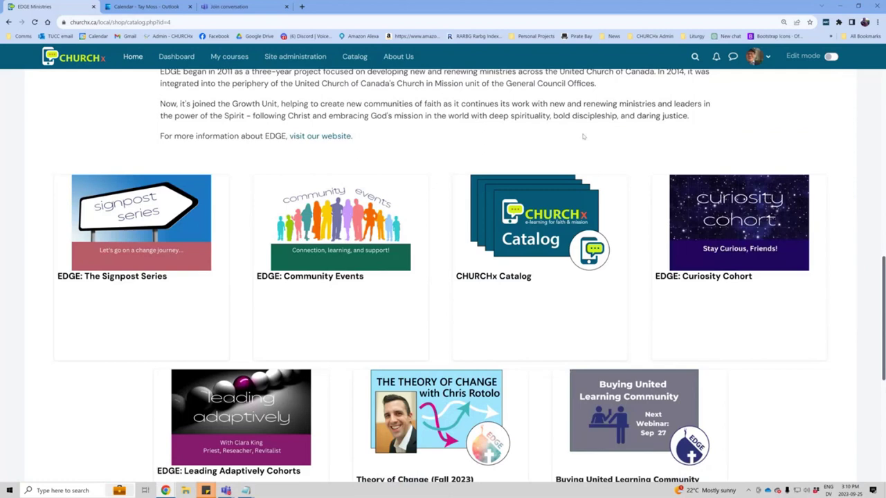
mouse_move(326, 237)
scroll(614, 144, down, 3)
scroll(654, 173, up, 2)
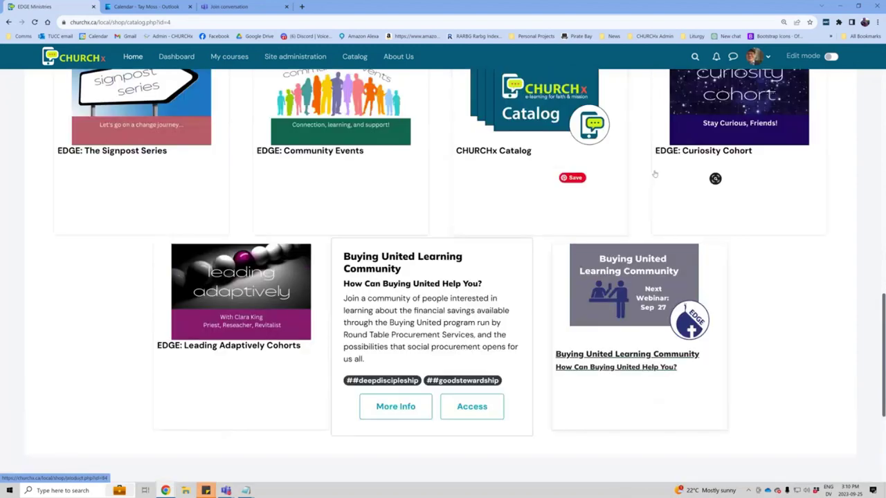
scroll(654, 173, up, 1)
scroll(754, 355, down, 1)
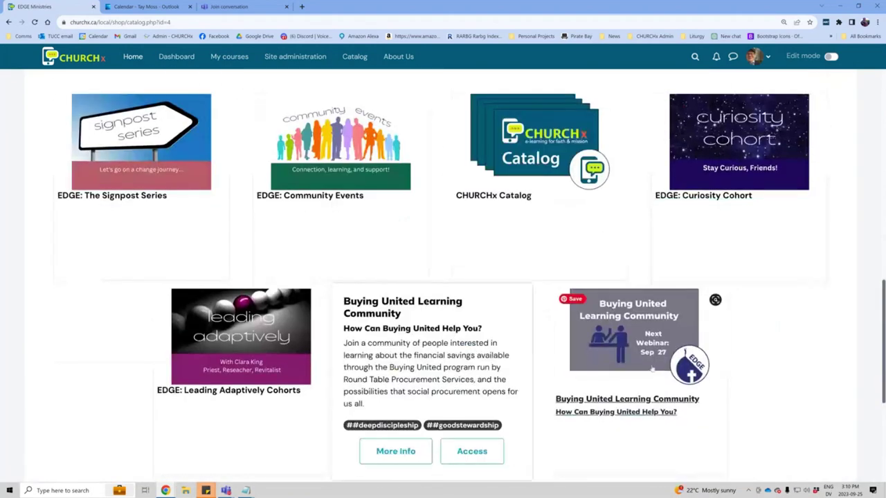
scroll(755, 354, down, 1)
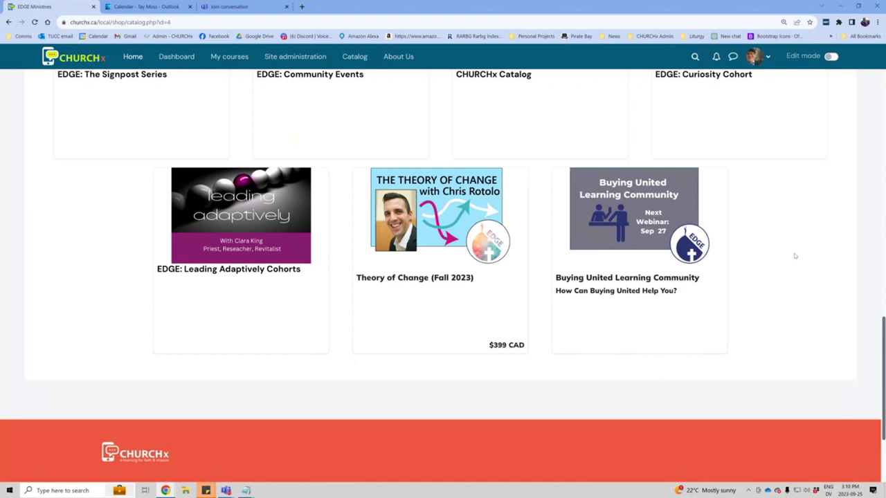
scroll(687, 255, up, 2)
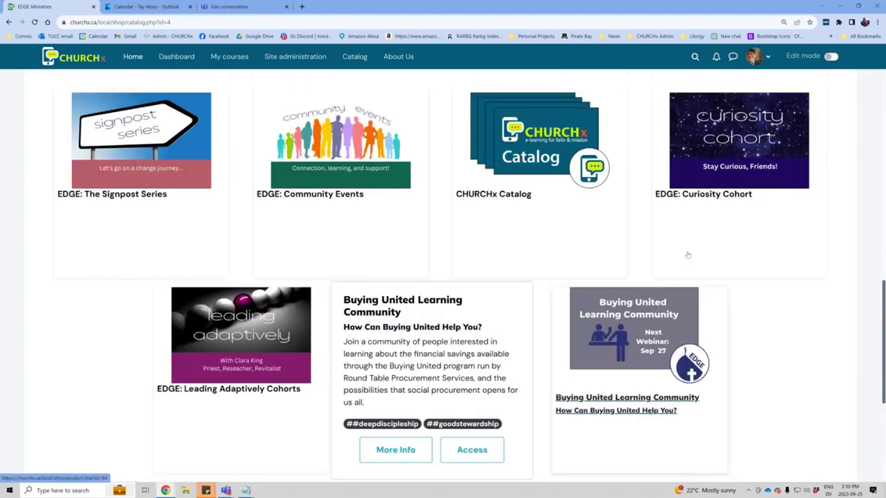
scroll(687, 256, up, 3)
scroll(687, 256, up, 5)
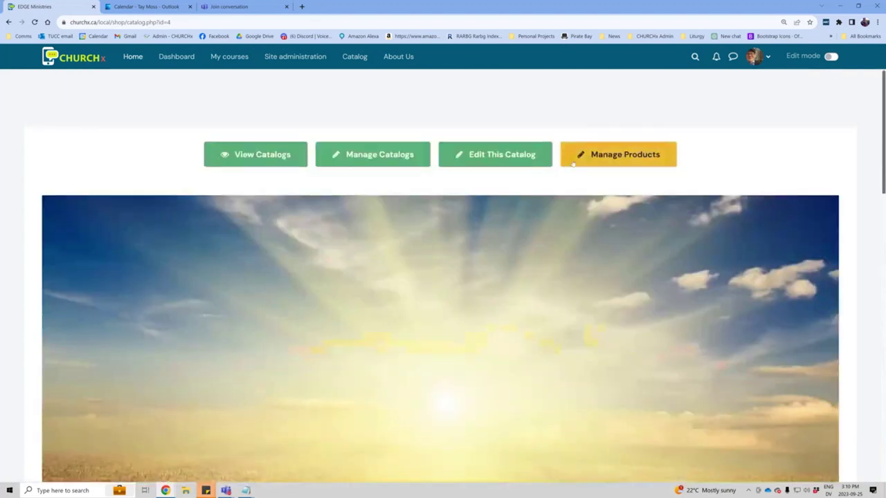
- Edit the EDGE Ministries catalog and select its name and Unique ID EDGEMainCatalog
click(523, 162)
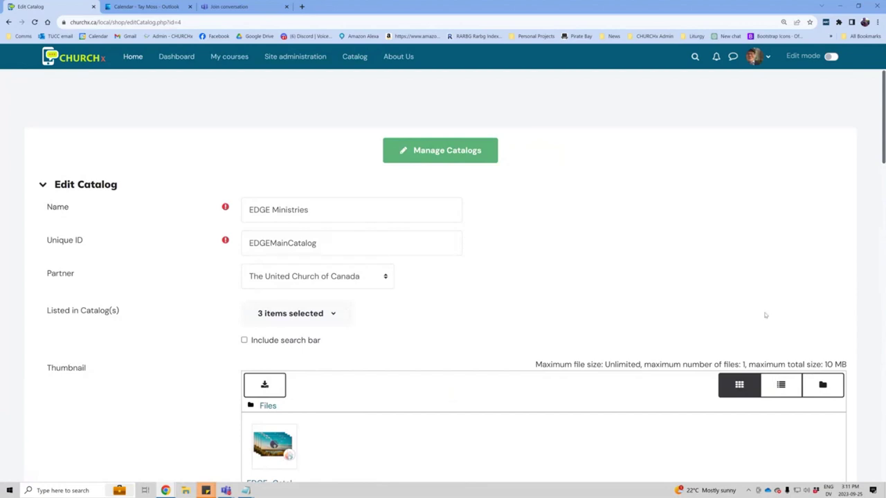
click(344, 208)
triple_click(343, 208)
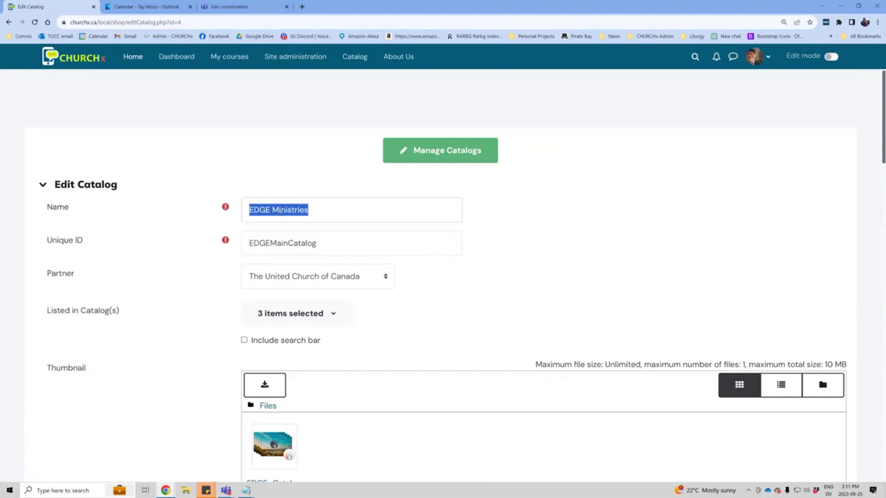
click(352, 244)
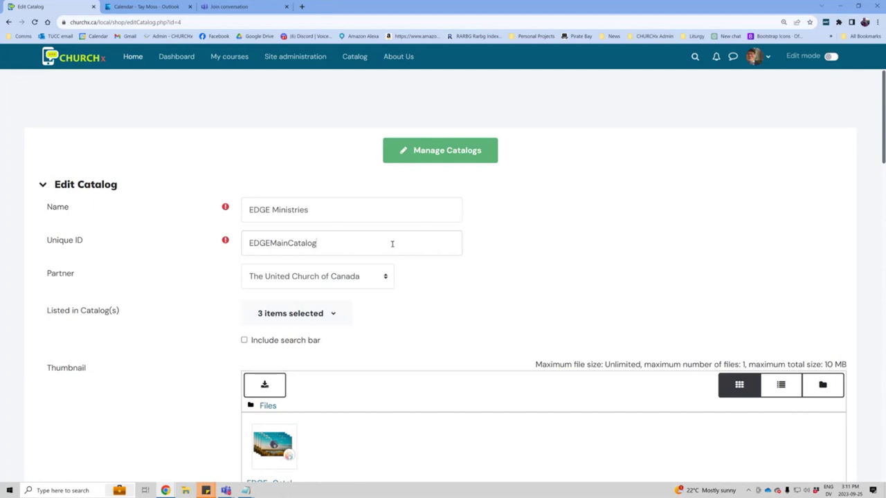
drag(316, 247, 225, 248)
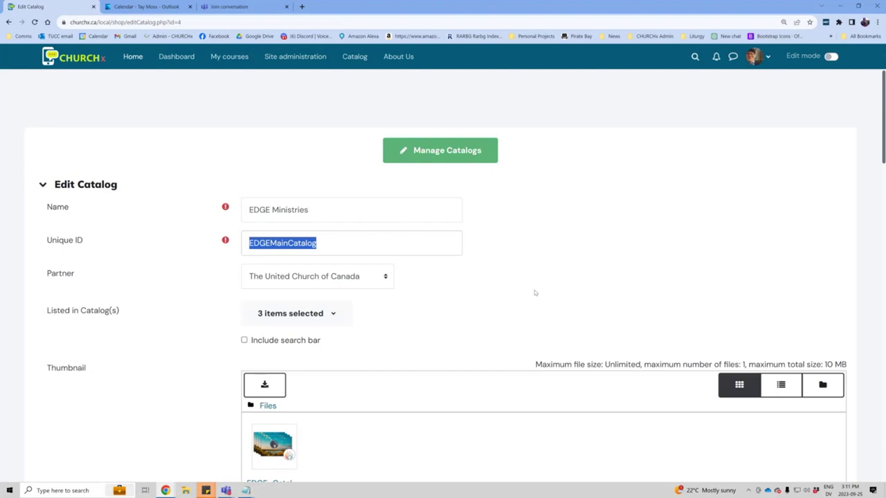
click(356, 278)
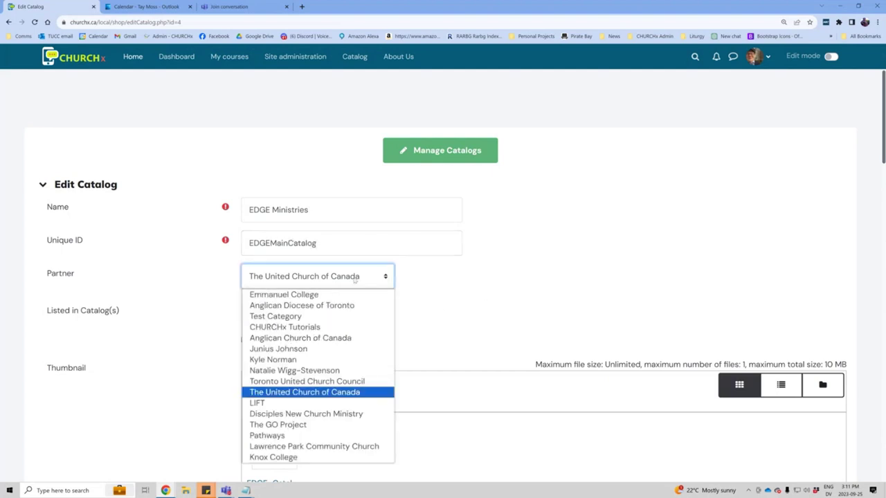
click(354, 278)
scroll(481, 321, down, 1)
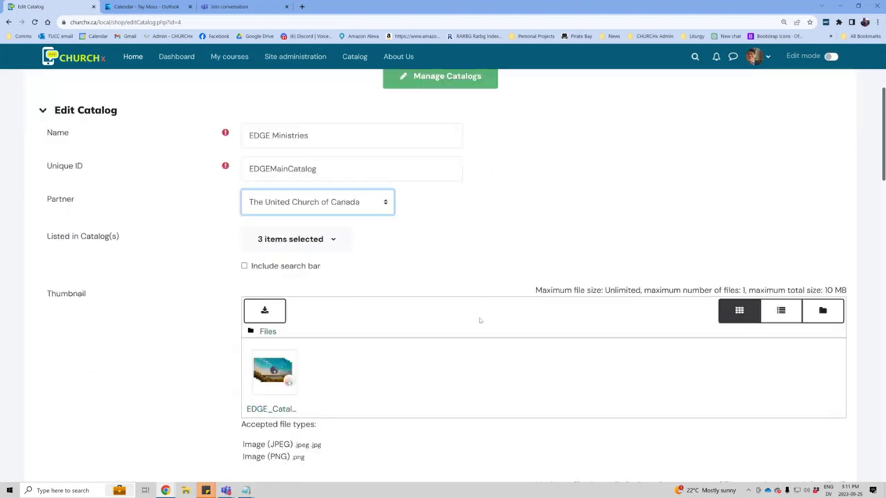
scroll(383, 272, down, 1)
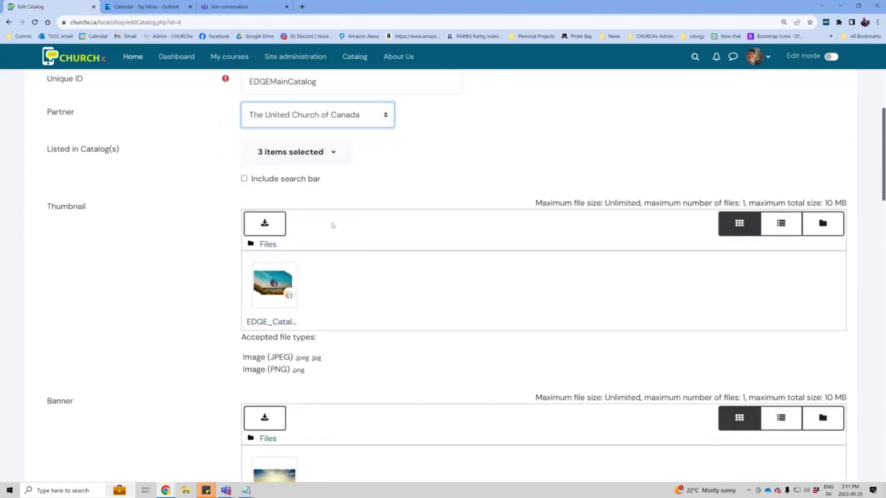
click(315, 157)
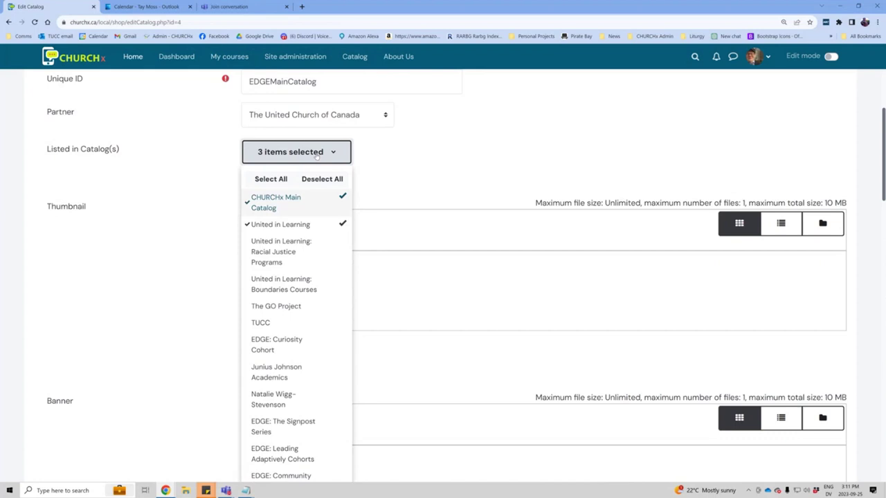
click(316, 155)
click(316, 155)
click(494, 173)
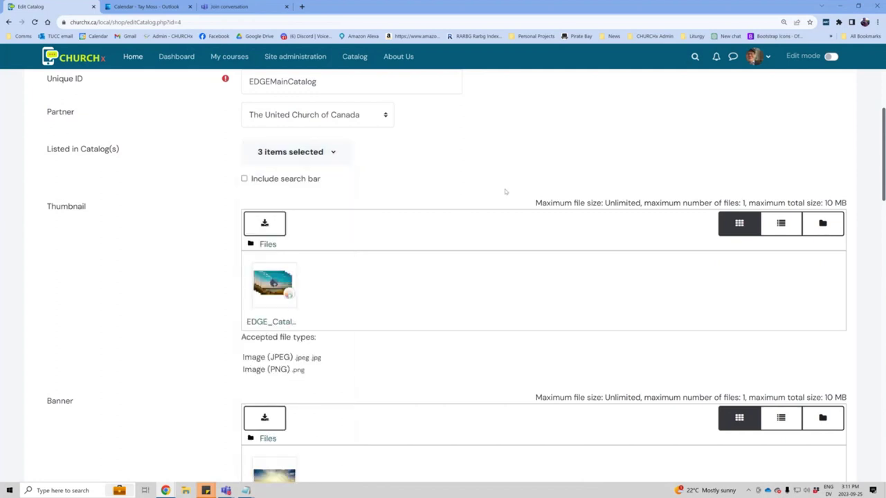
click(244, 179)
scroll(487, 260, down, 1)
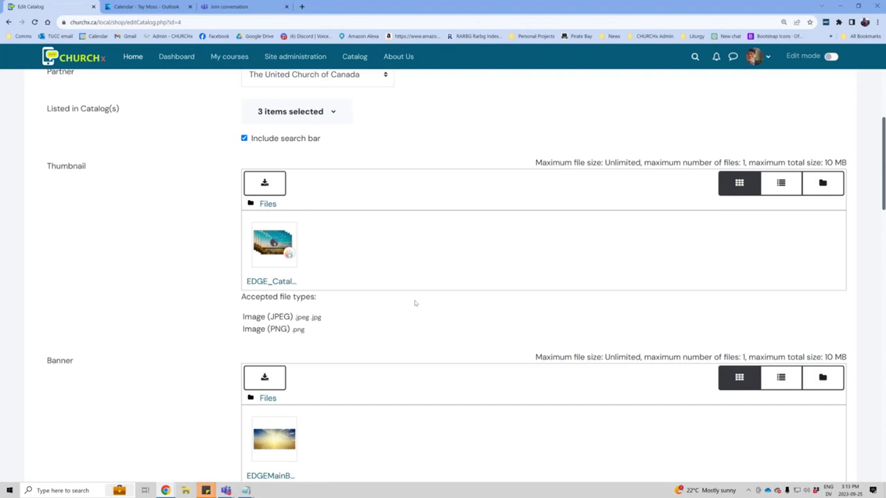
scroll(427, 322, down, 3)
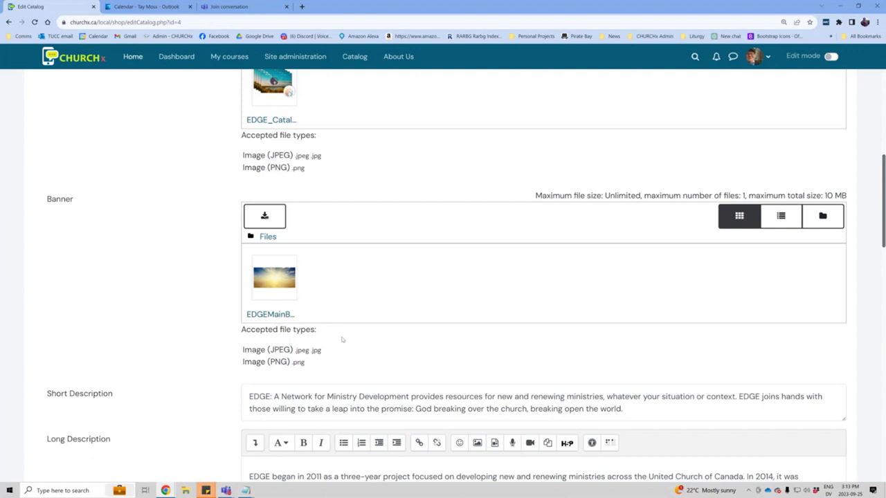
scroll(470, 351, down, 1)
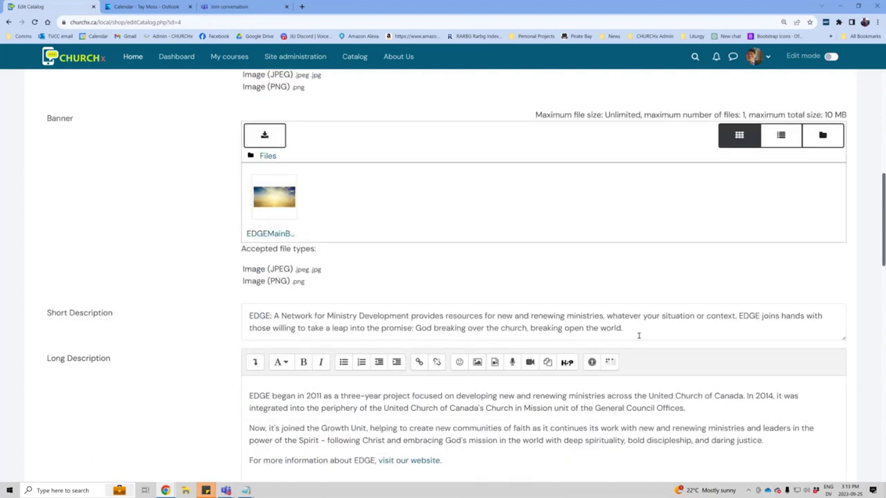
drag(650, 330, 162, 311)
scroll(630, 387, down, 1)
scroll(630, 388, down, 1)
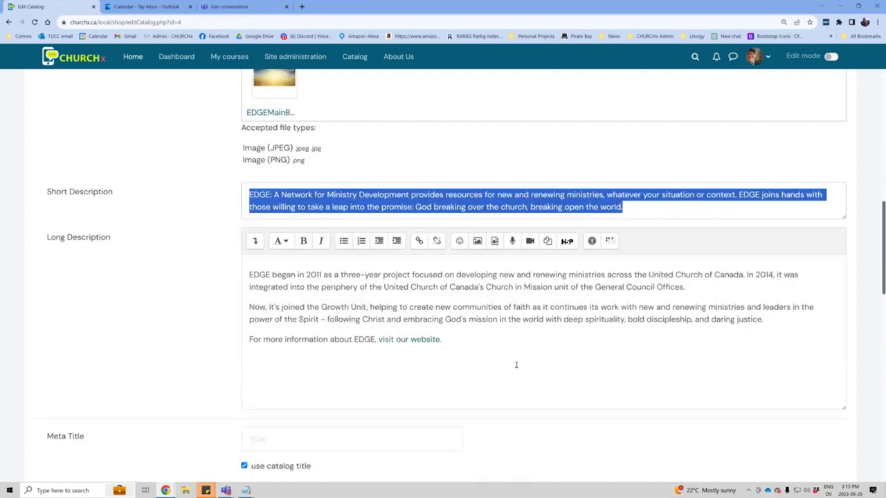
click(520, 361)
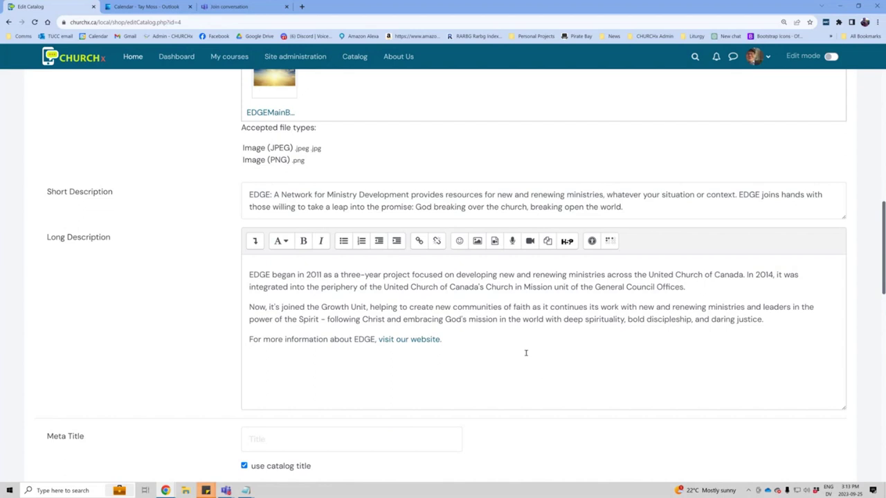
click(255, 240)
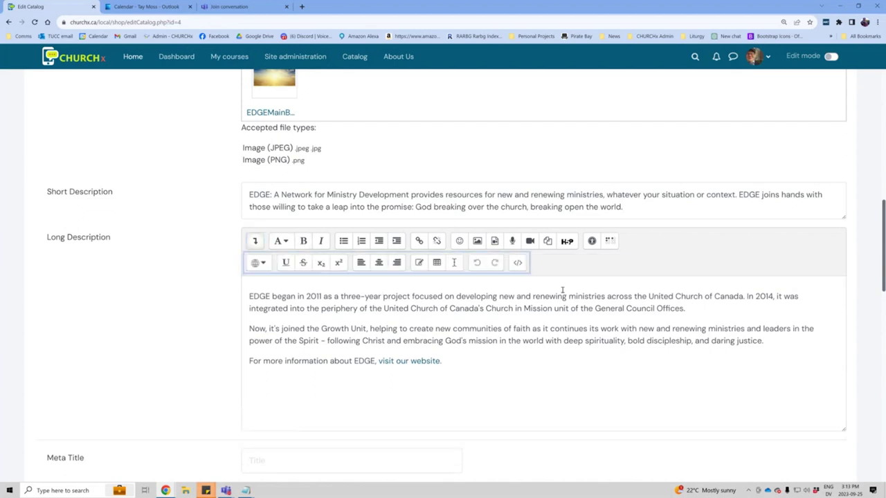
click(517, 262)
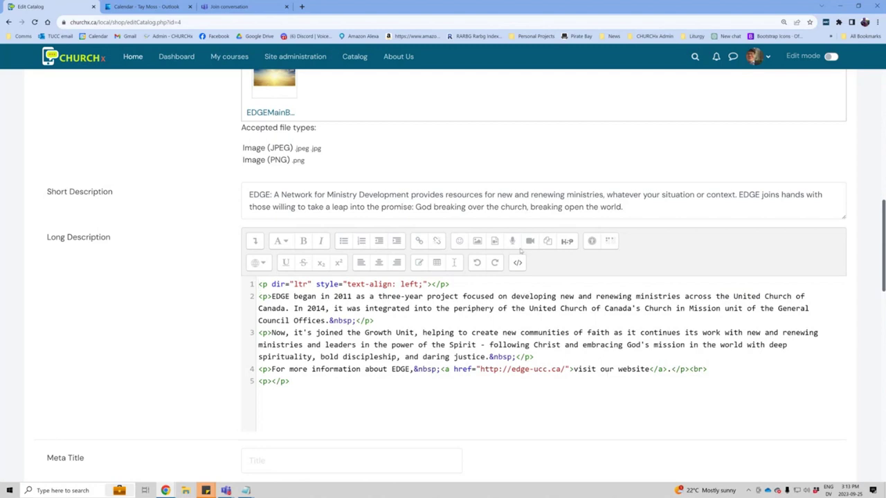
click(518, 262)
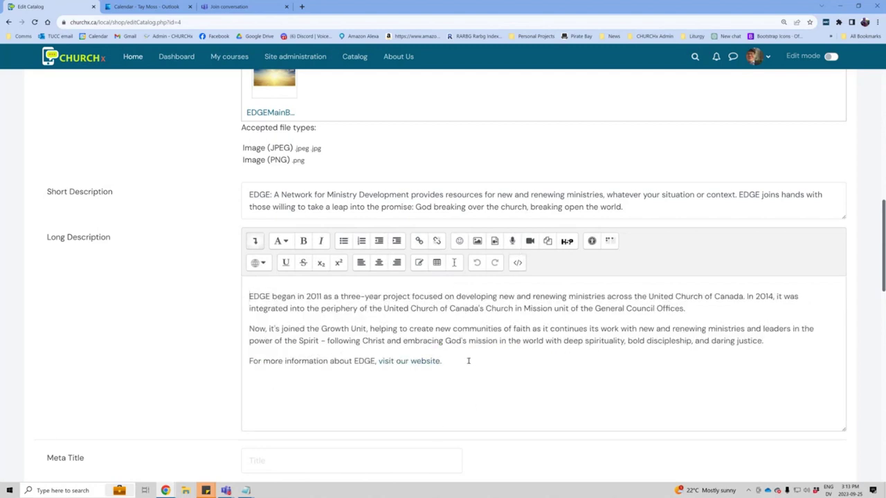
scroll(472, 356, down, 3)
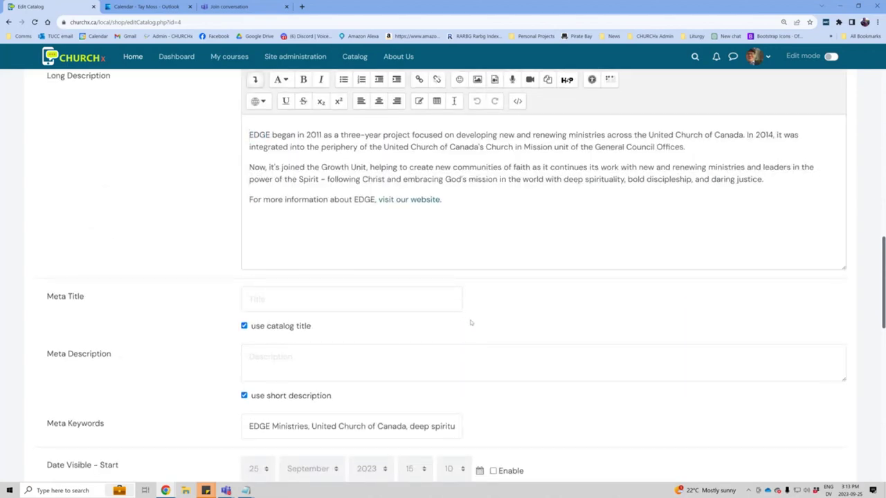
scroll(472, 319, down, 1)
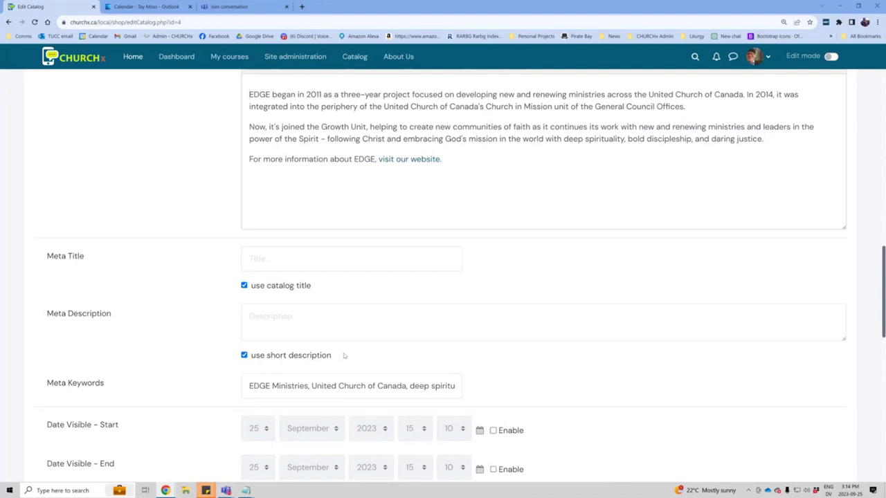
scroll(440, 346, down, 1)
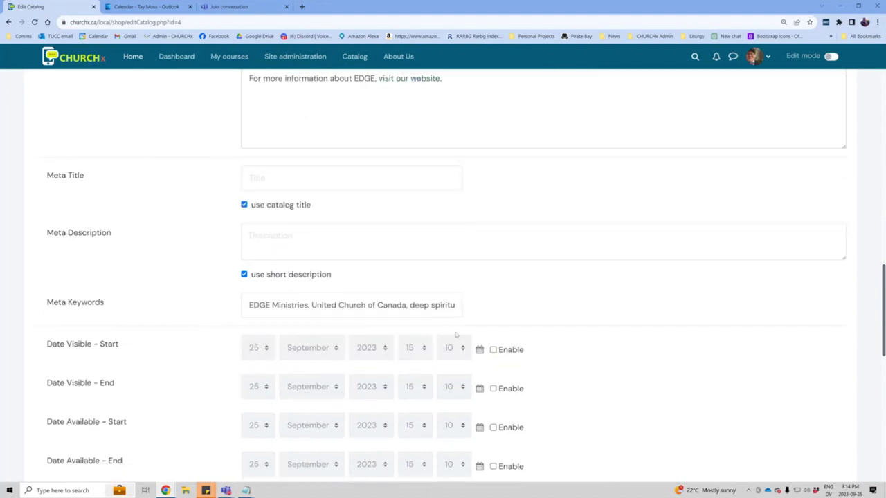
click(427, 309)
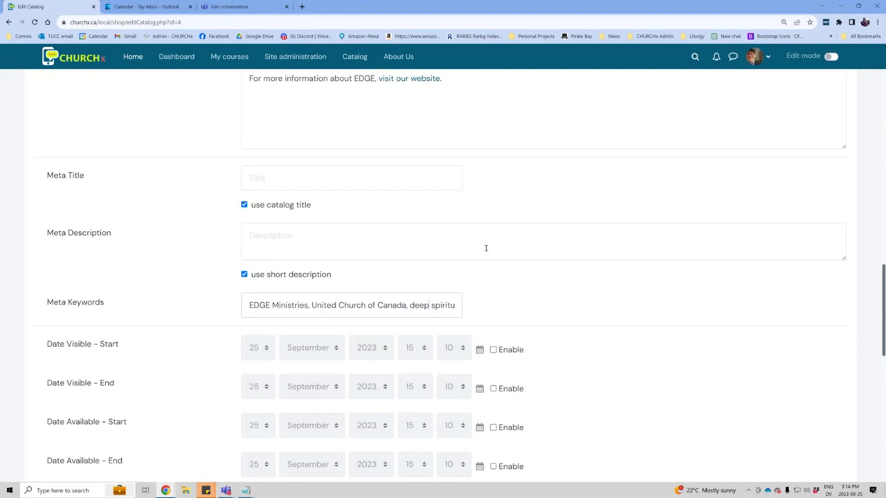
scroll(690, 295, down, 2)
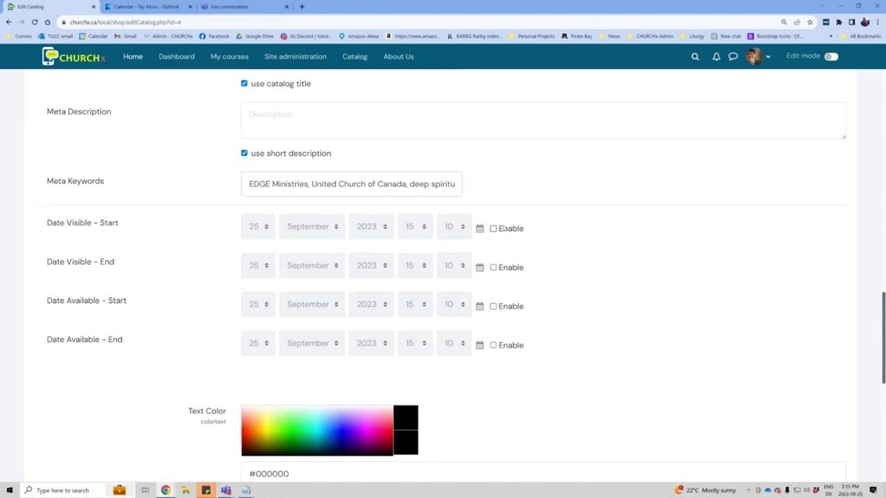
- Try a new text colour and background #5A95FB, then cancel without saving
scroll(503, 229, down, 1)
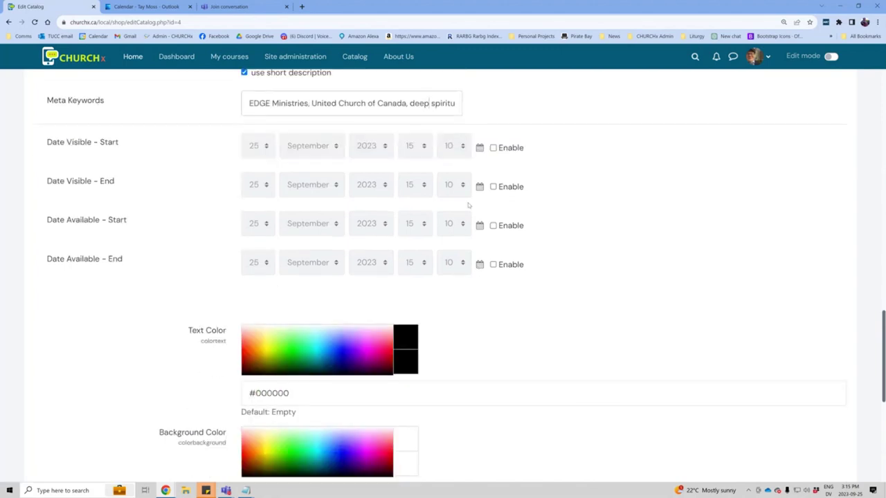
scroll(594, 302, down, 2)
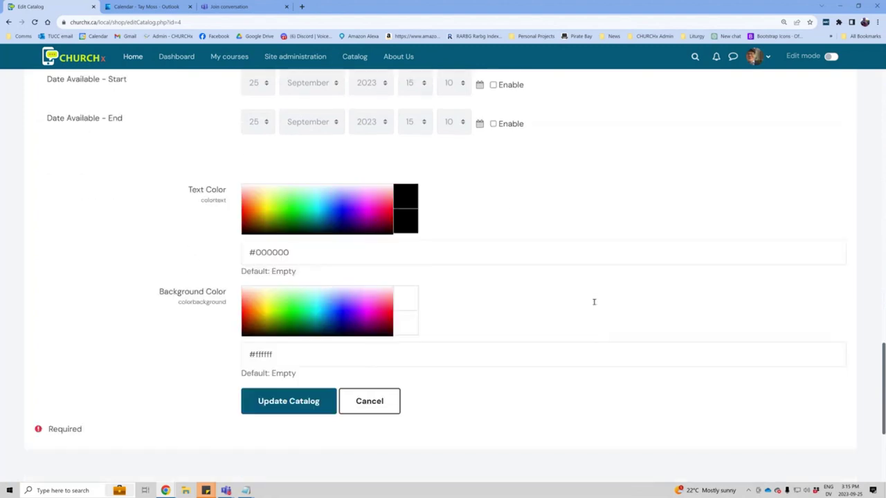
scroll(594, 301, down, 1)
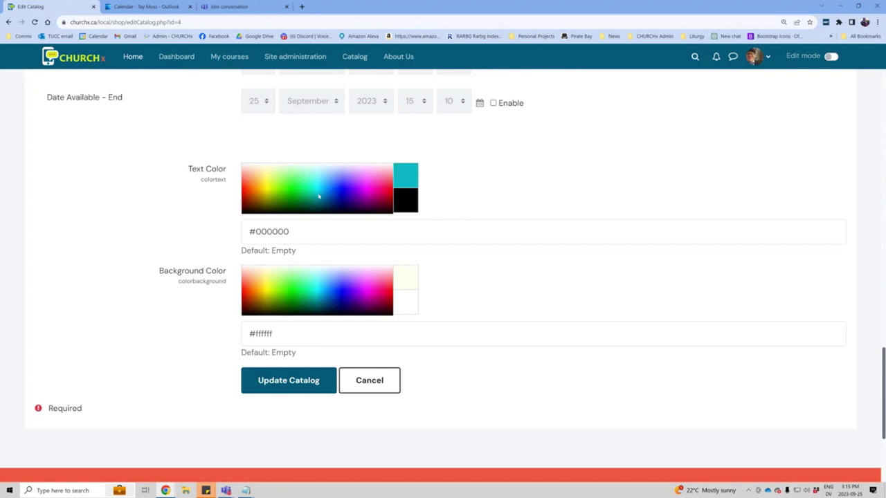
drag(303, 183, 375, 201)
drag(326, 290, 345, 284)
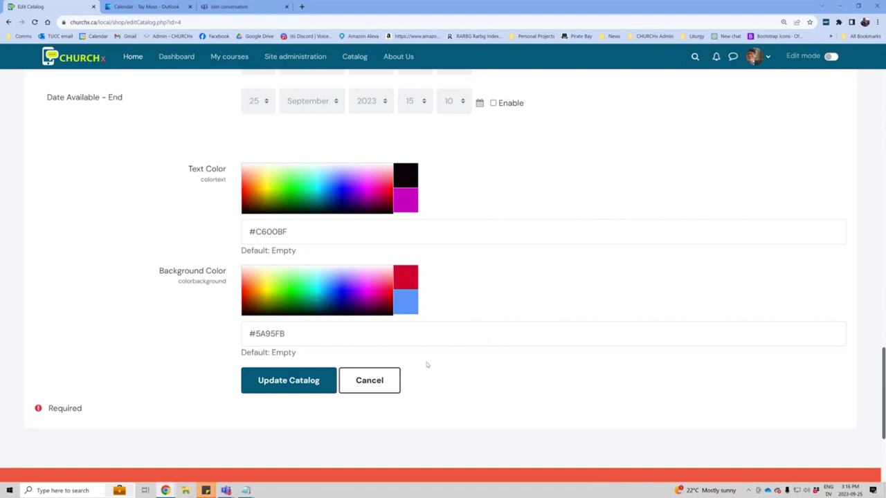
click(386, 381)
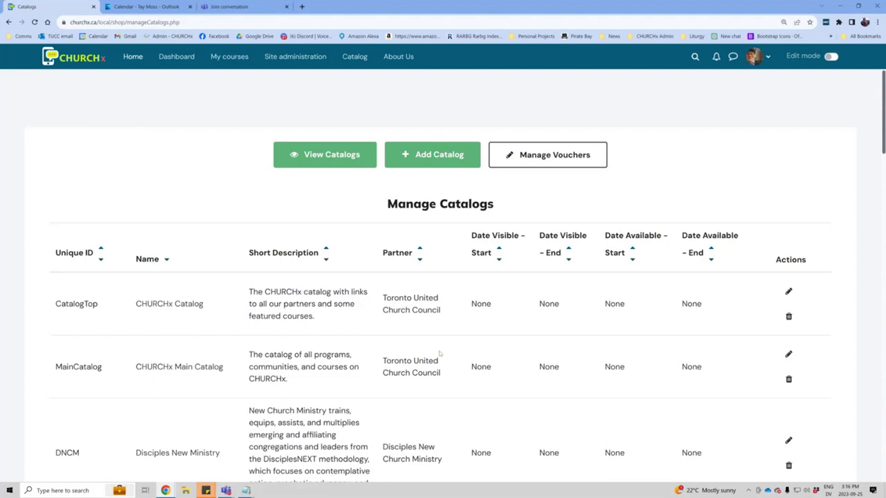
- Show all catalogs as cards via View Catalogs and explore United in Learning
scroll(471, 349, down, 2)
scroll(471, 349, down, 4)
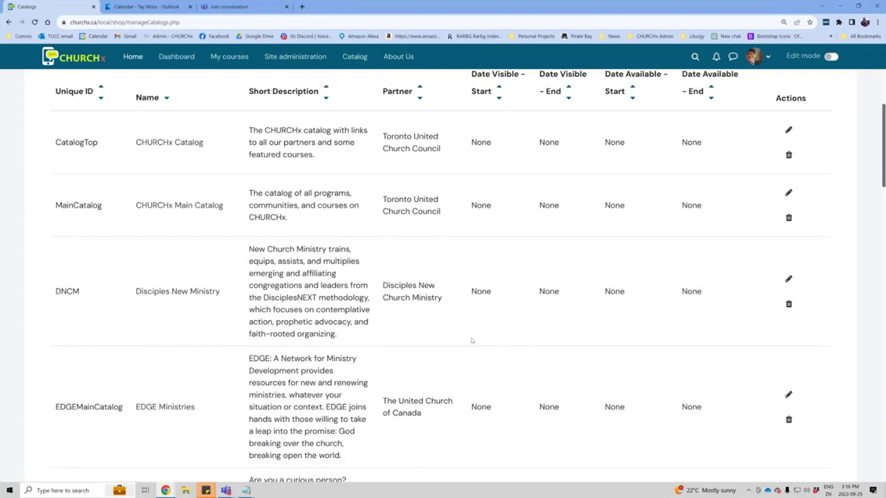
scroll(471, 342, up, 6)
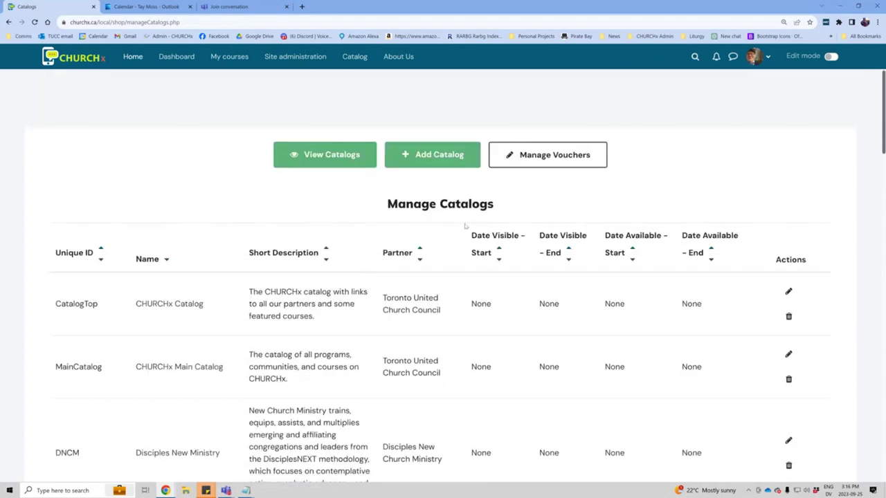
click(318, 161)
click(350, 455)
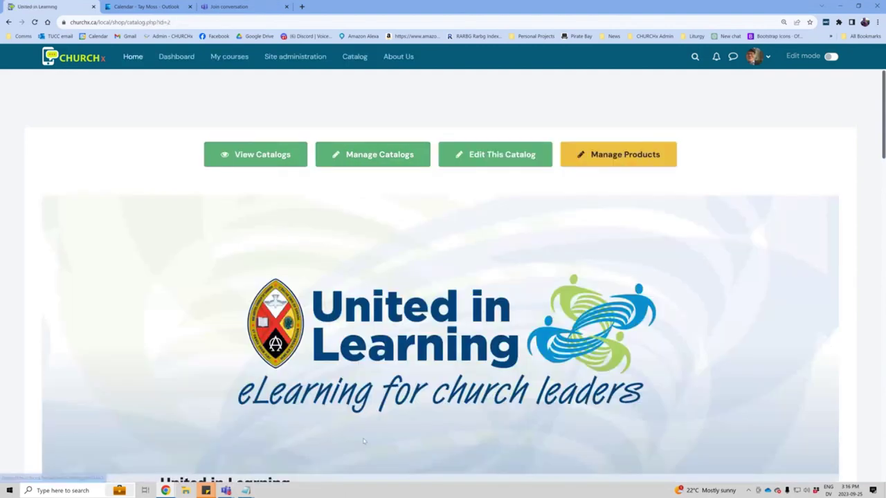
- Check Getting Started in Stewardship, go back, then open Stewardship Best Practices ($44.99 CAD)
scroll(573, 436, down, 8)
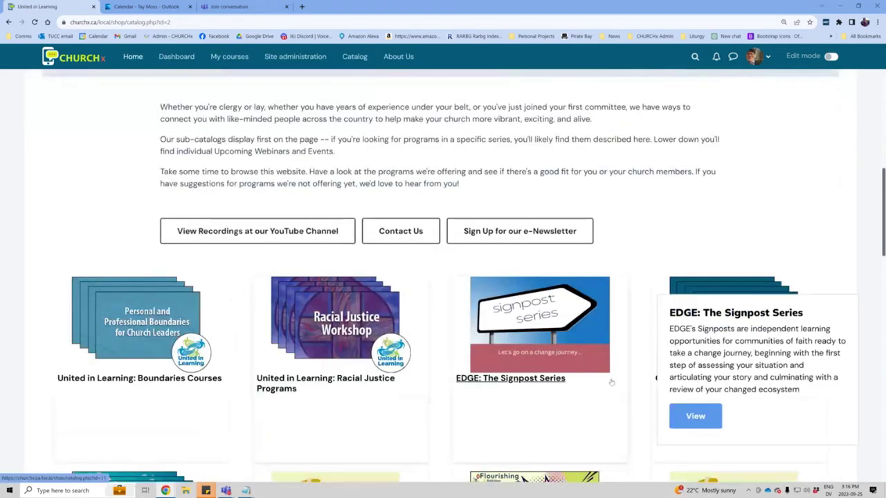
scroll(612, 383, down, 4)
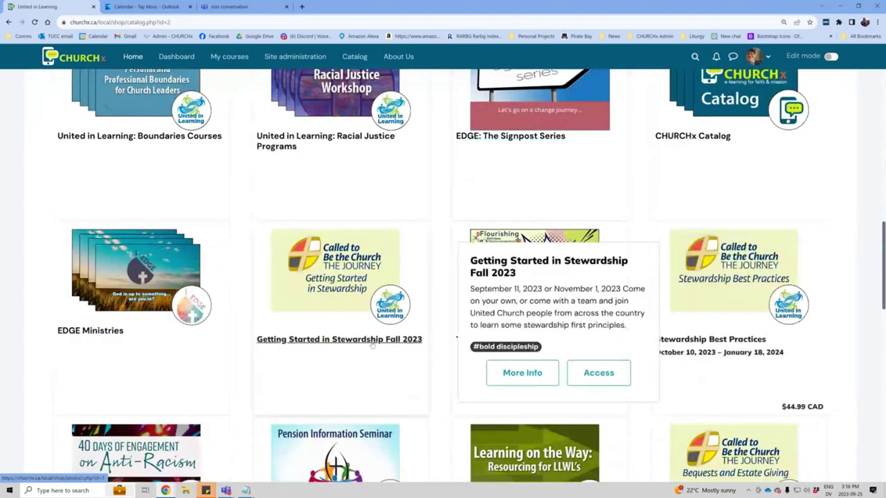
click(371, 340)
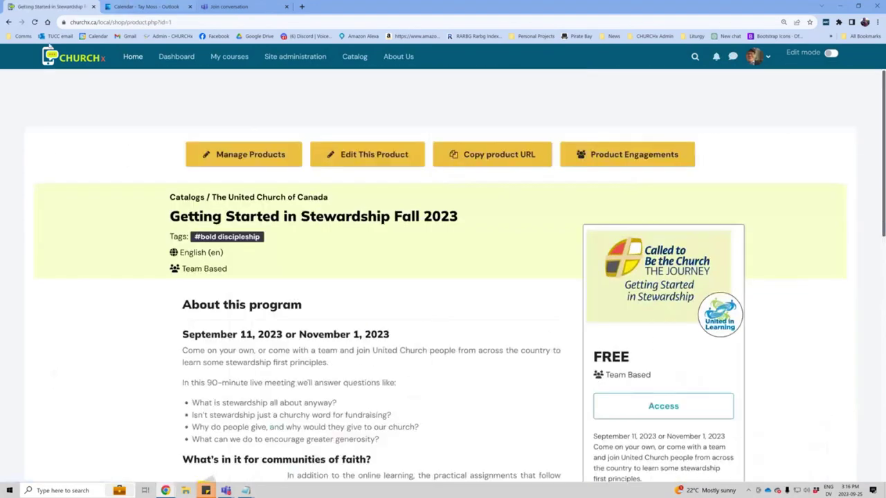
click(8, 21)
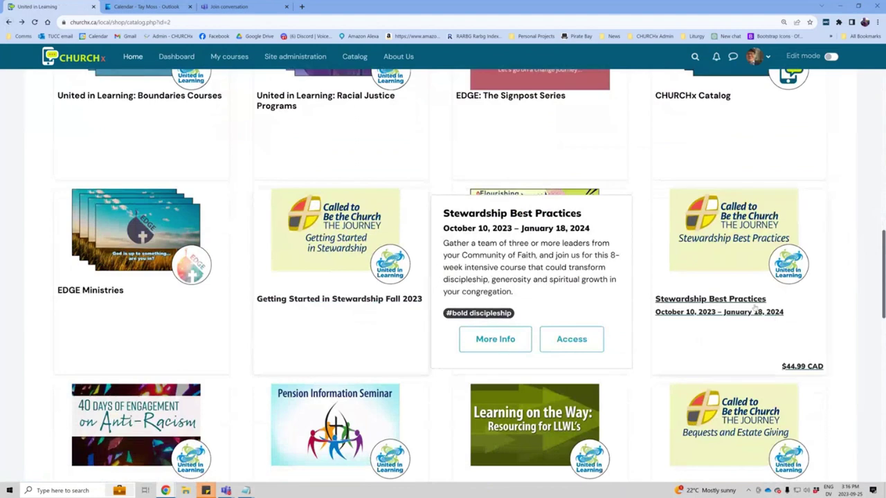
click(755, 308)
scroll(505, 315, down, 1)
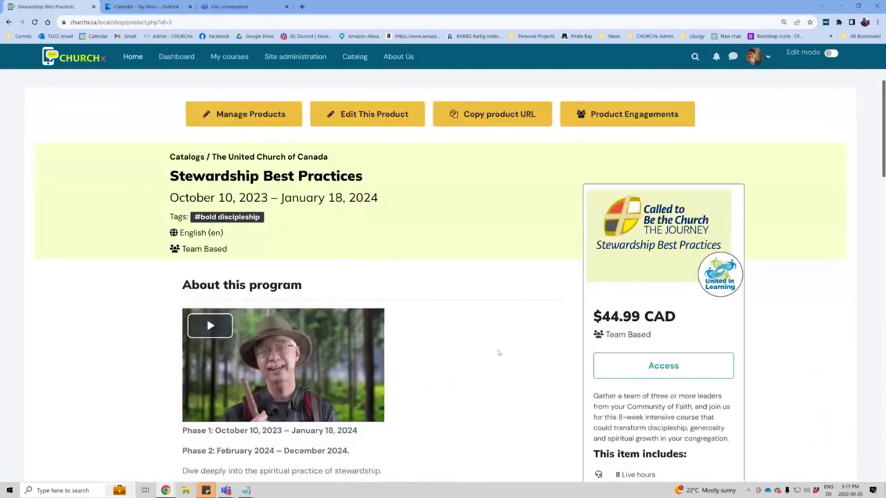
scroll(497, 353, down, 1)
scroll(491, 335, up, 1)
drag(166, 173, 410, 206)
click(441, 212)
drag(345, 159, 154, 151)
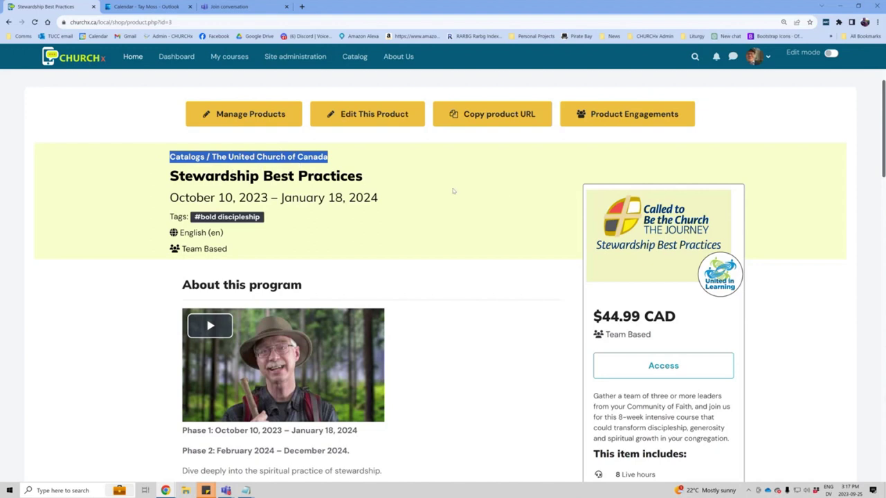
drag(380, 183, 157, 170)
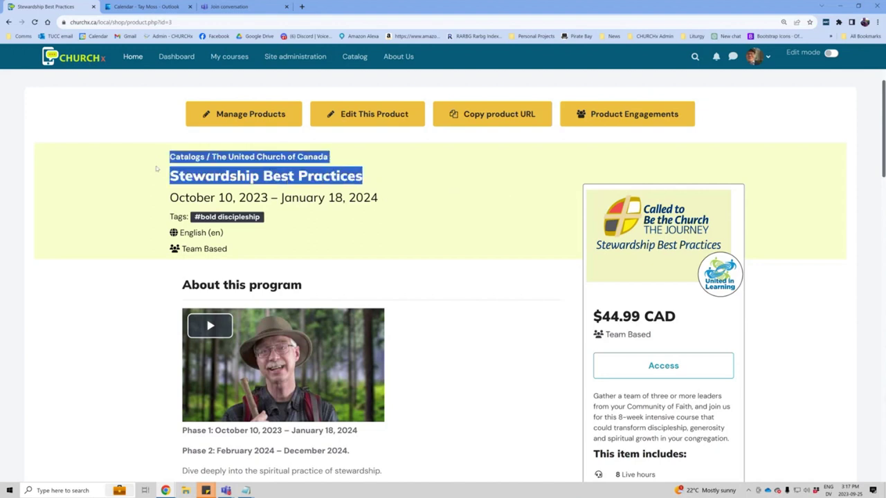
drag(422, 198, 147, 189)
click(352, 233)
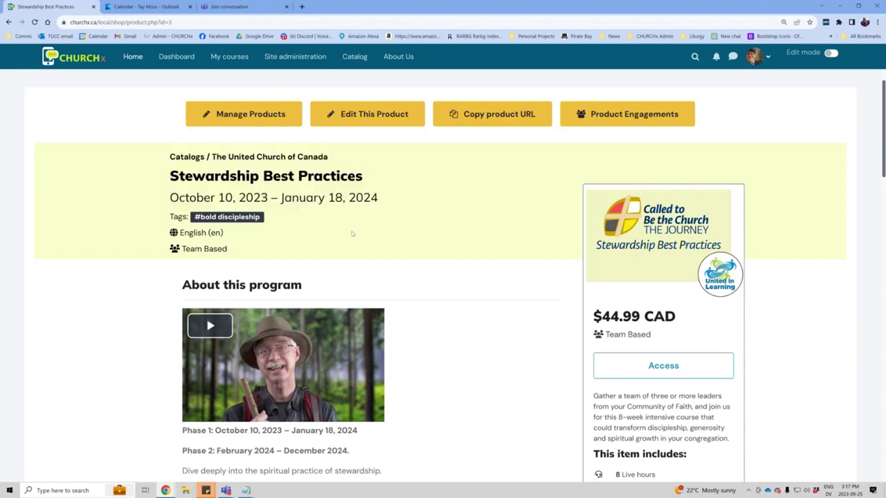
drag(301, 217, 186, 218)
click(188, 221)
drag(234, 251, 178, 250)
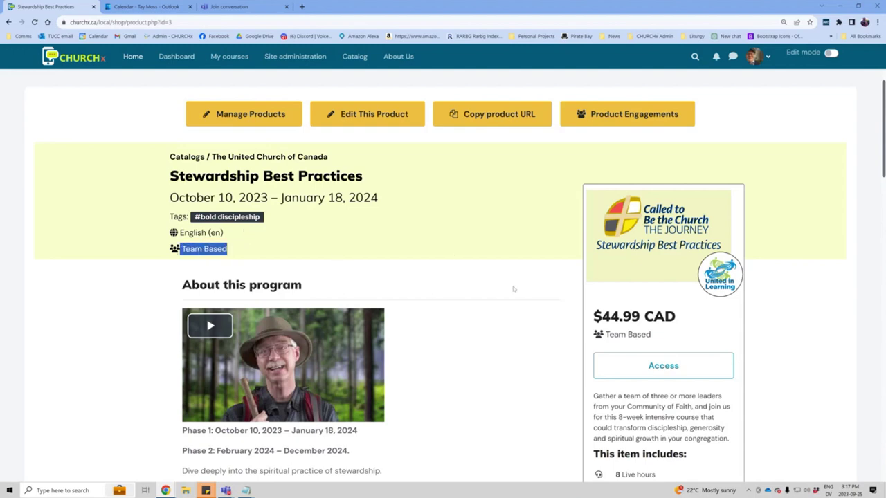
scroll(518, 298, down, 1)
drag(680, 276, 593, 278)
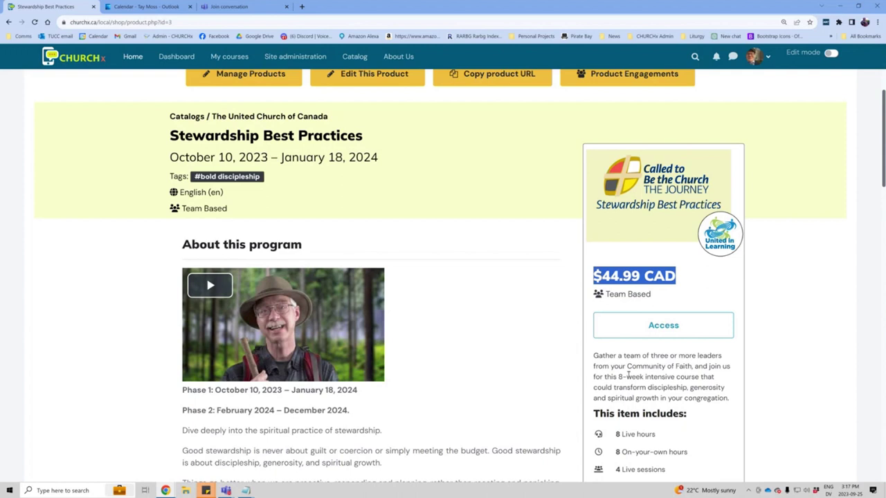
scroll(659, 374, down, 1)
scroll(659, 374, down, 1)
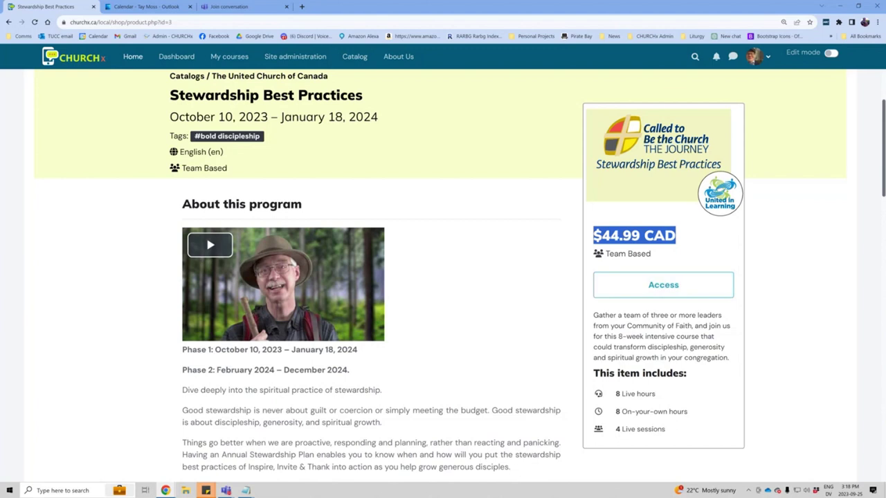
scroll(391, 408, down, 1)
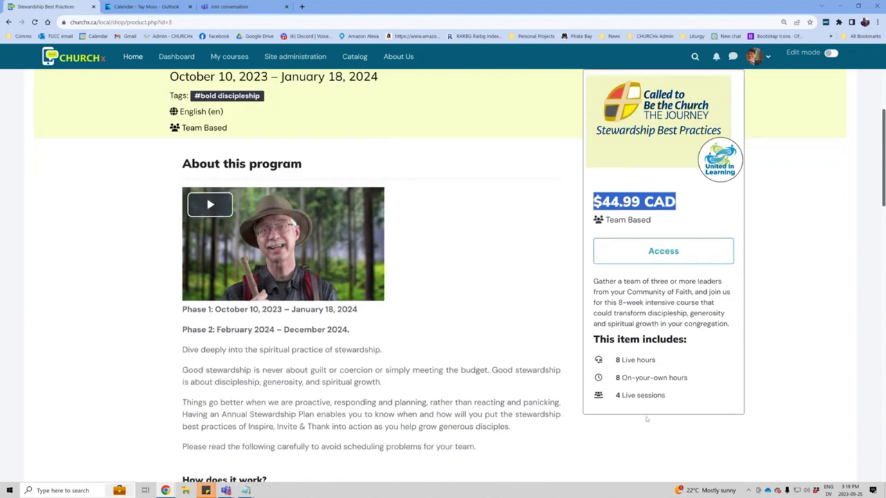
drag(683, 404, 616, 356)
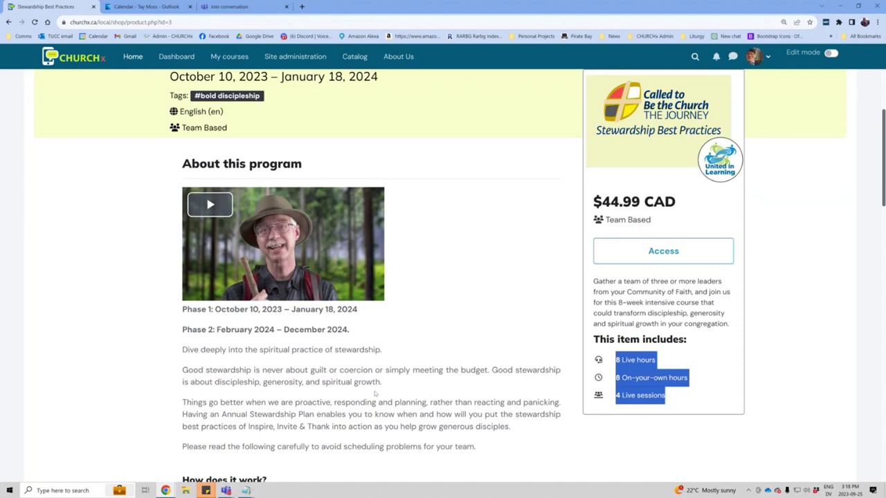
scroll(449, 367, down, 3)
scroll(450, 372, down, 2)
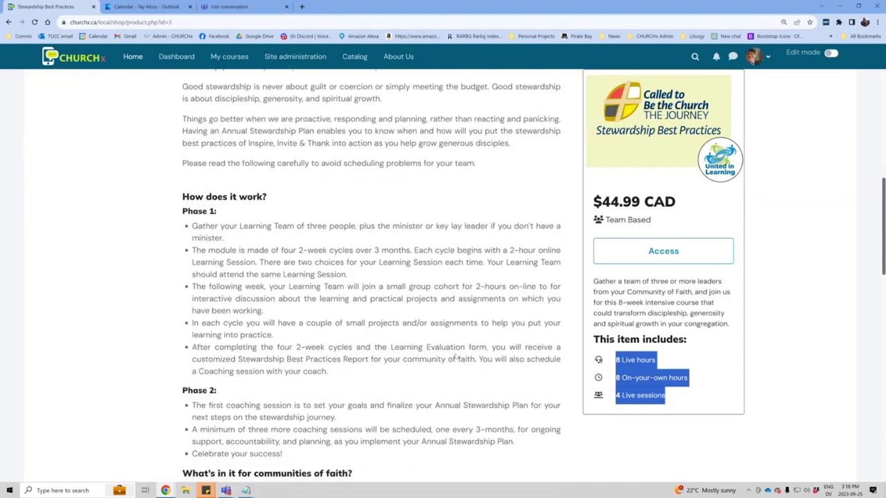
scroll(456, 356, down, 15)
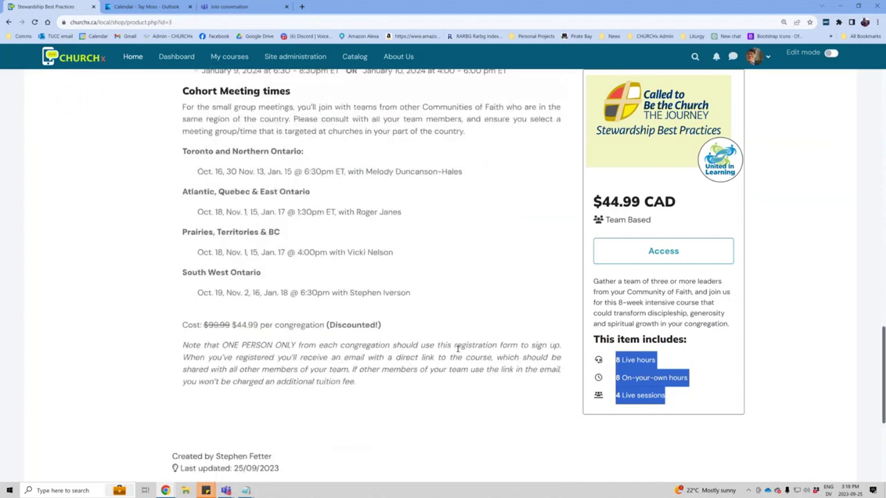
scroll(457, 349, down, 1)
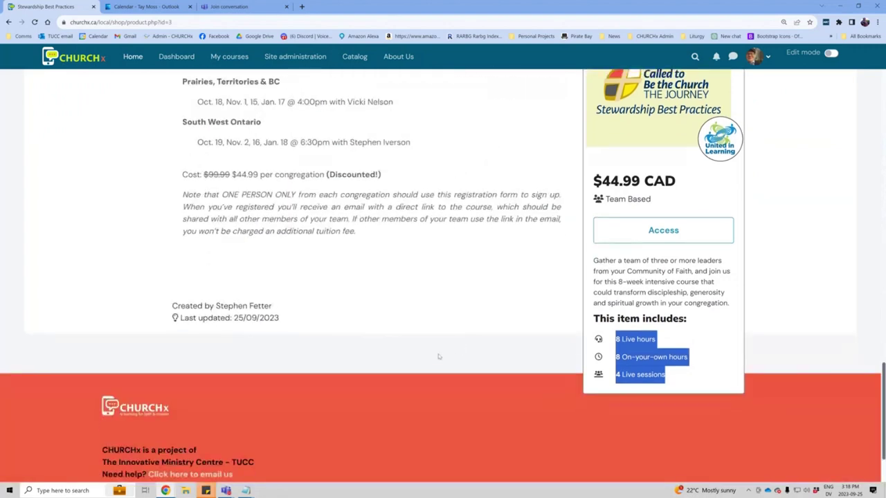
scroll(438, 356, up, 9)
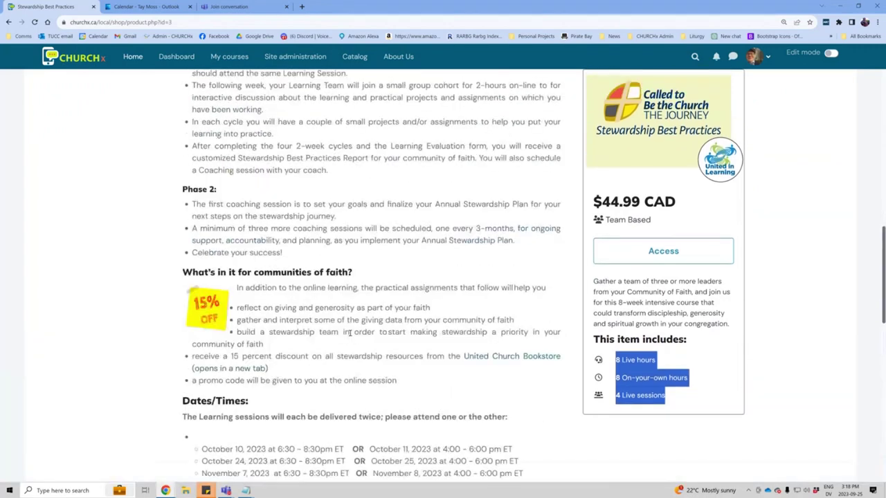
scroll(345, 332, up, 5)
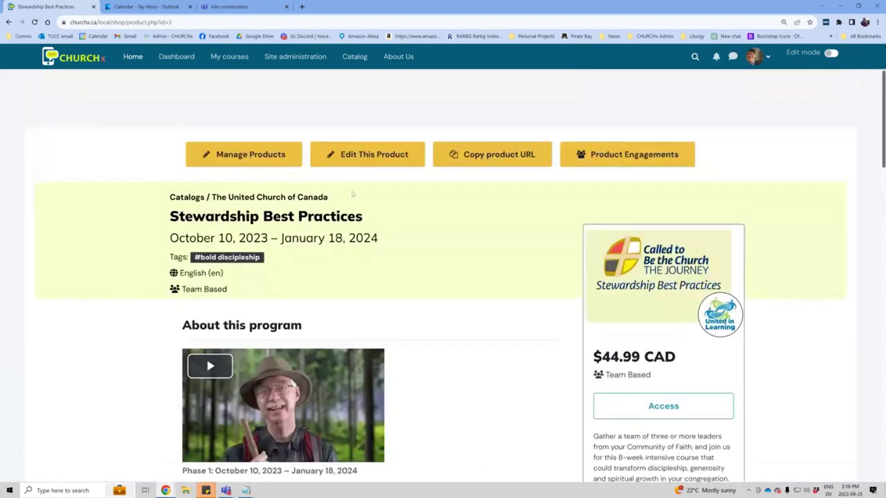
- Edit the product and inspect its name, date-range subtitle and product number UILX1201F23
click(369, 164)
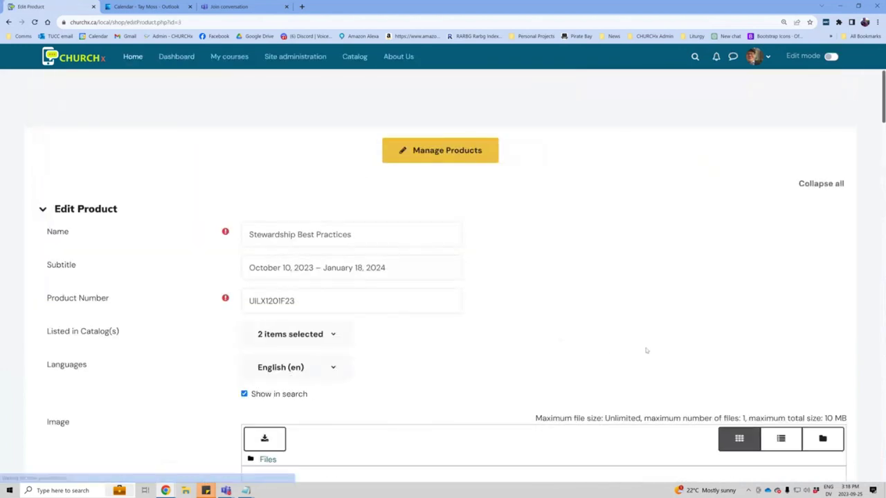
scroll(669, 304, down, 4)
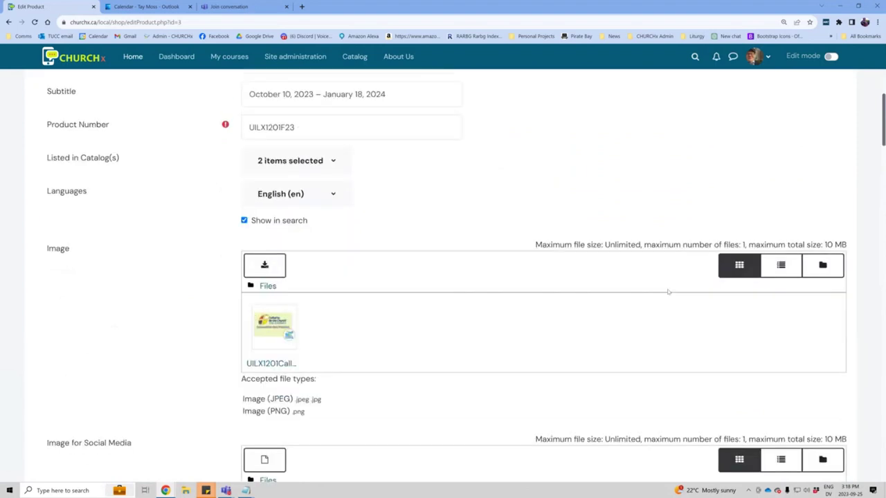
scroll(667, 292, up, 4)
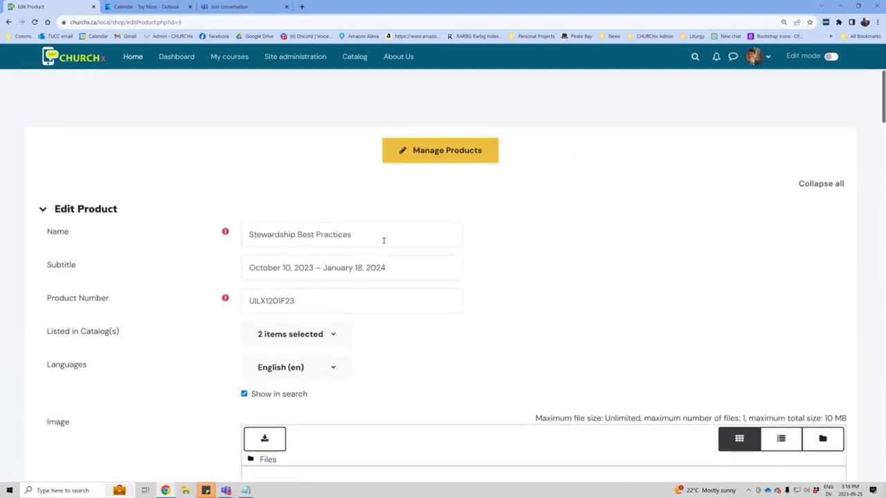
drag(382, 240, 176, 234)
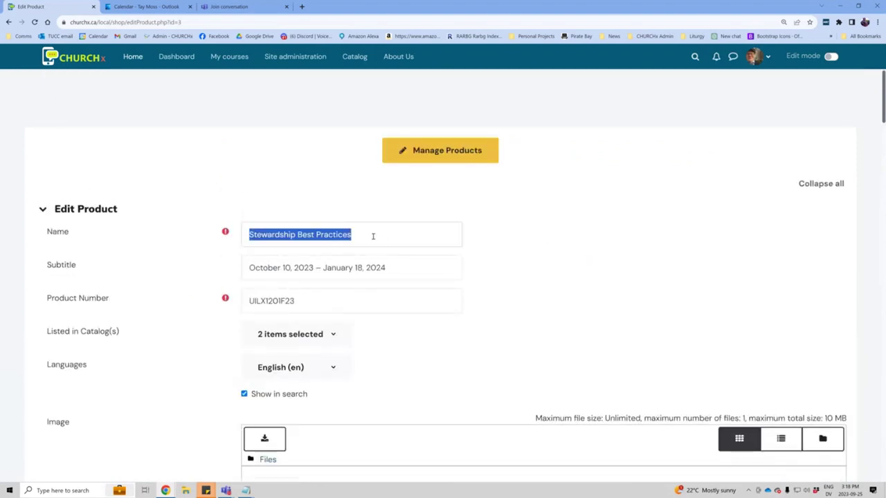
drag(414, 275, 223, 269)
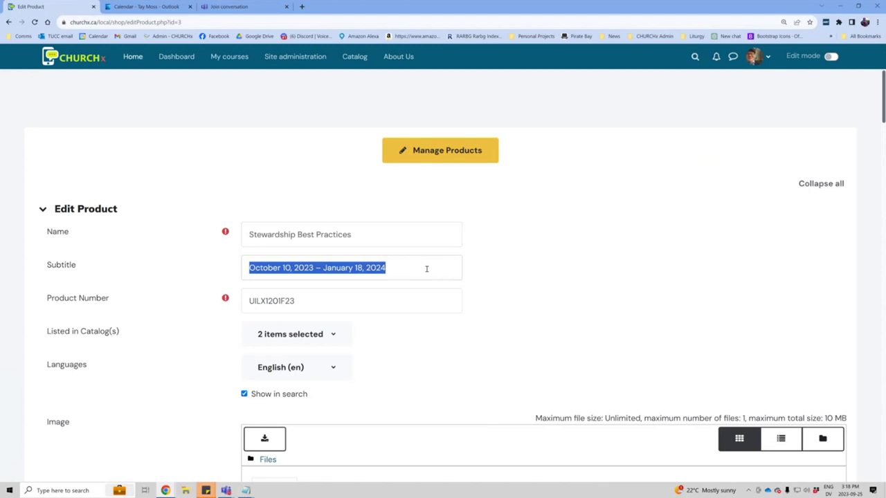
scroll(365, 297, down, 1)
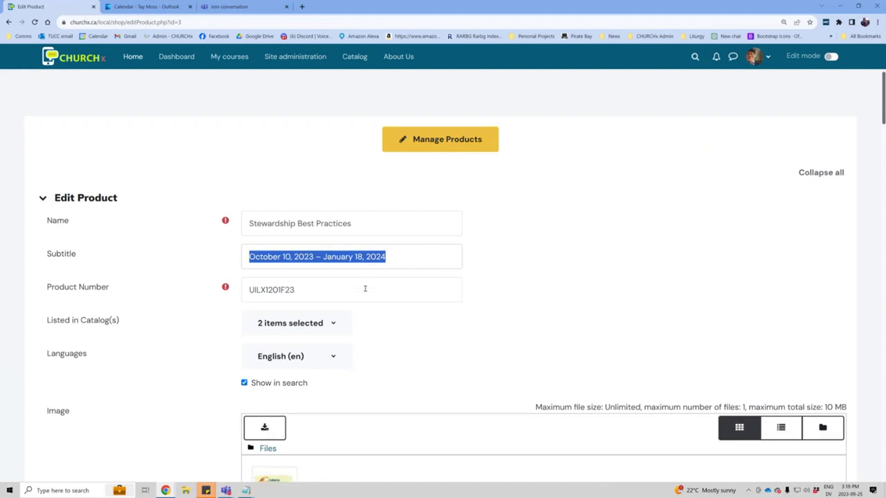
click(416, 252)
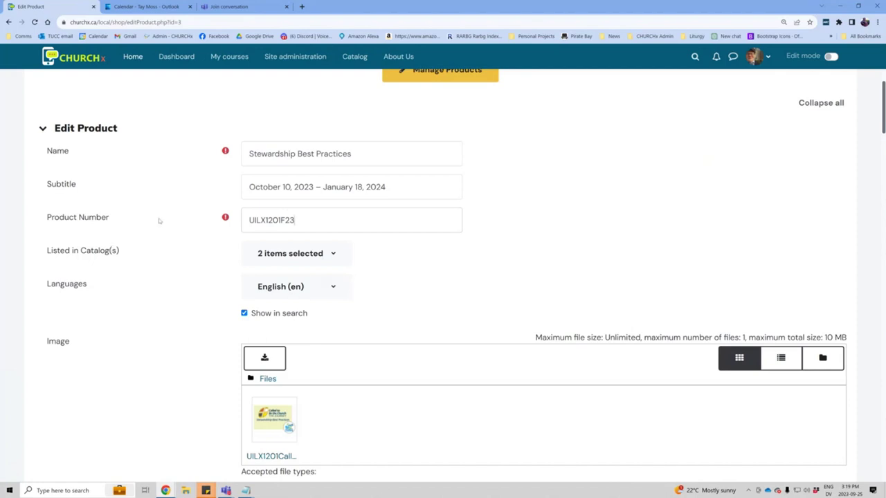
scroll(333, 256, down, 1)
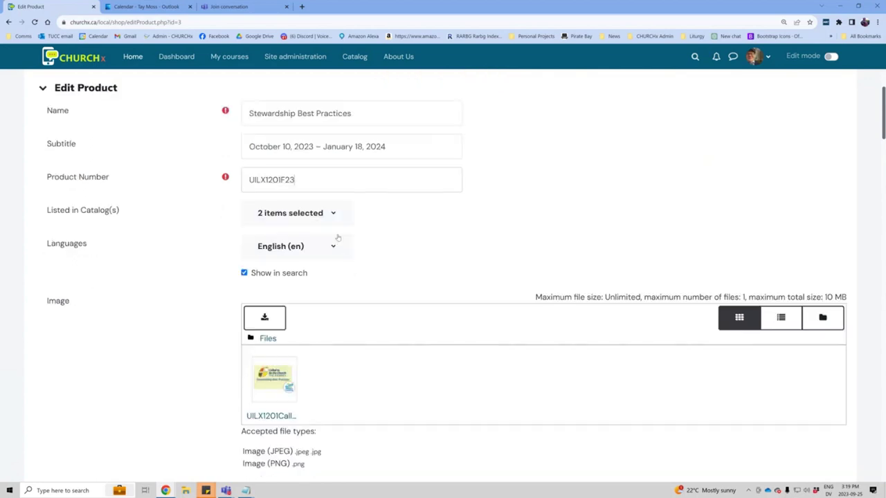
click(328, 218)
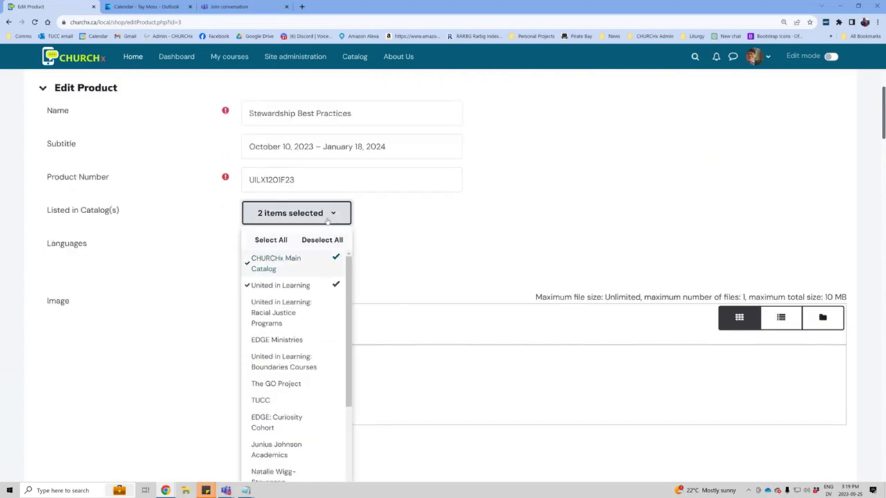
scroll(422, 254, down, 1)
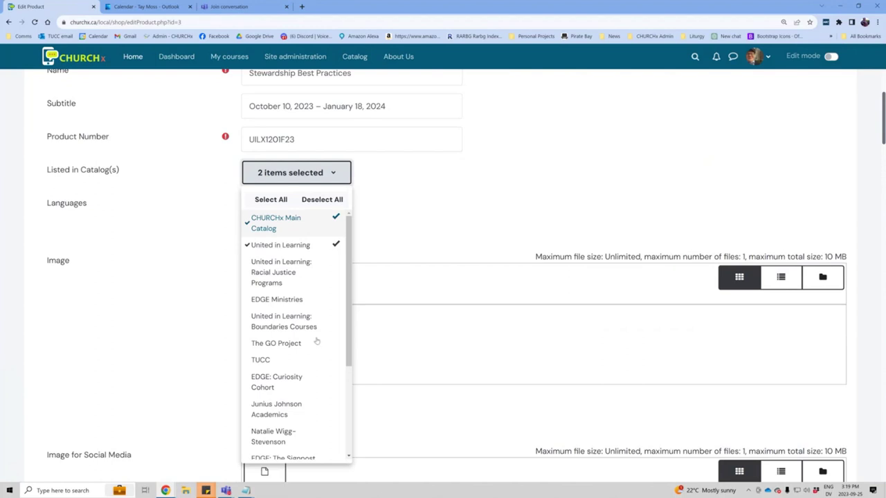
click(524, 207)
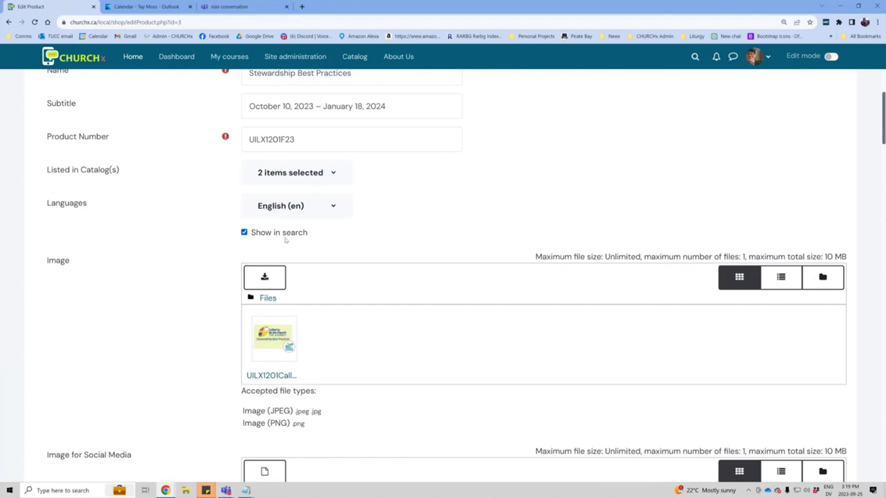
scroll(487, 244, down, 2)
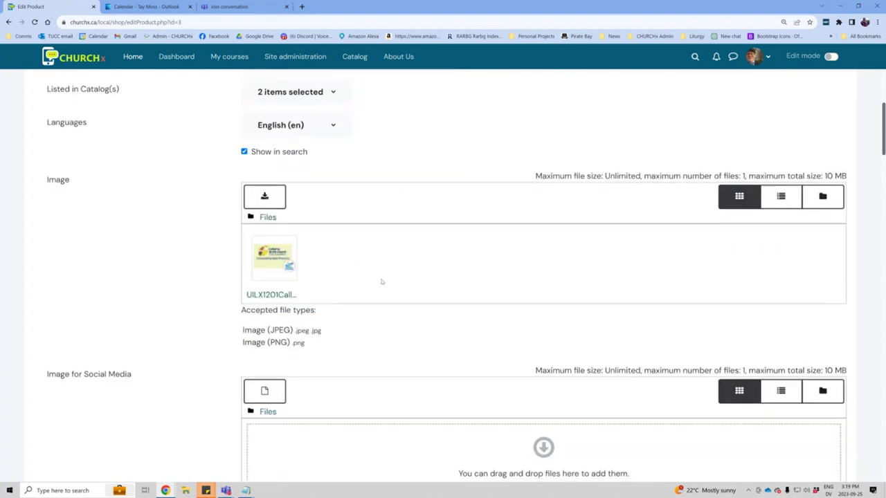
scroll(381, 282, down, 1)
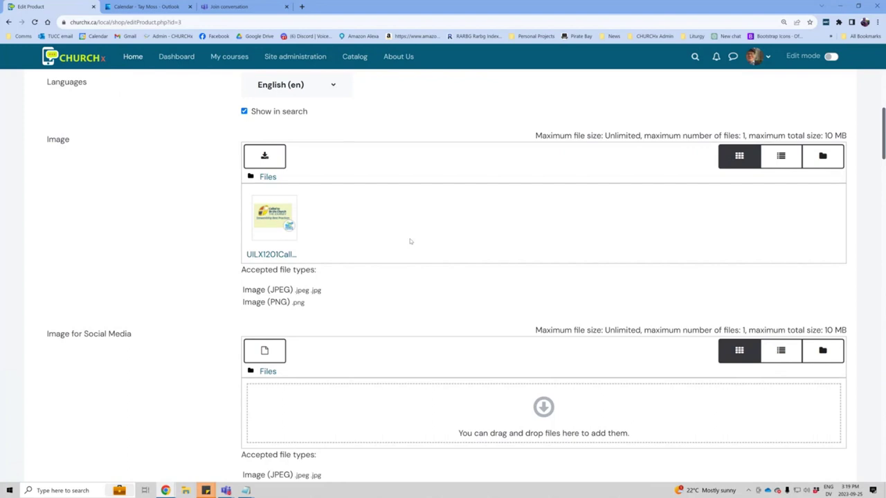
click(277, 218)
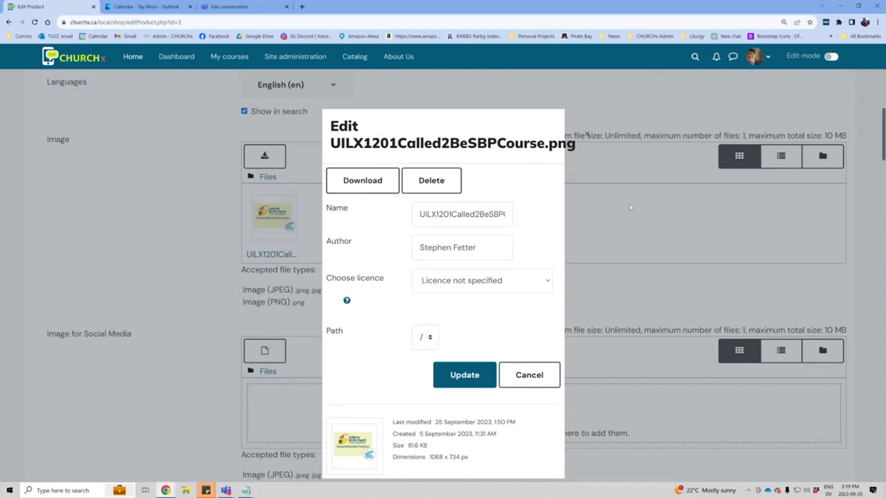
click(546, 380)
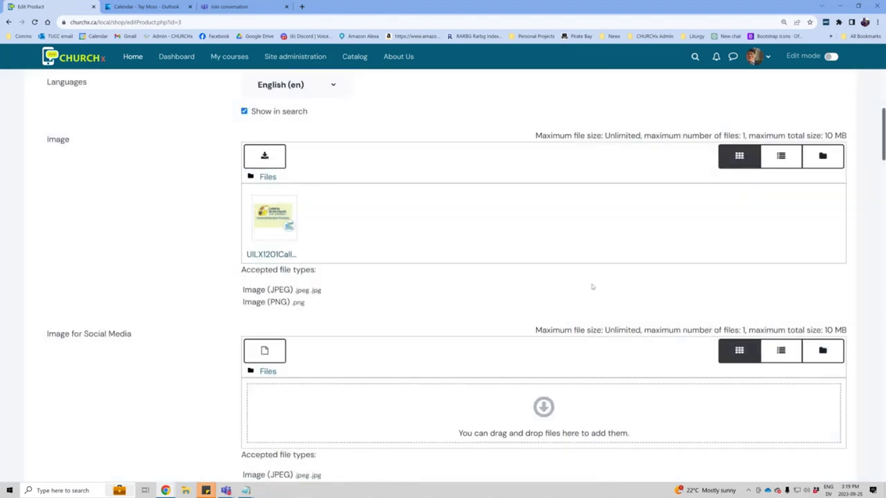
scroll(592, 284, down, 3)
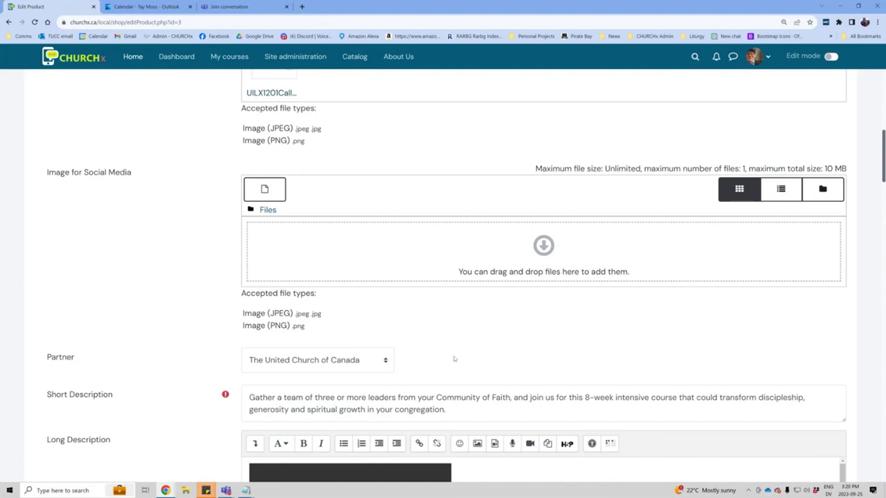
- Keep The United Church of Canada as partner and move into the Short Description
scroll(452, 360, down, 2)
click(359, 244)
click(359, 246)
scroll(460, 242, down, 1)
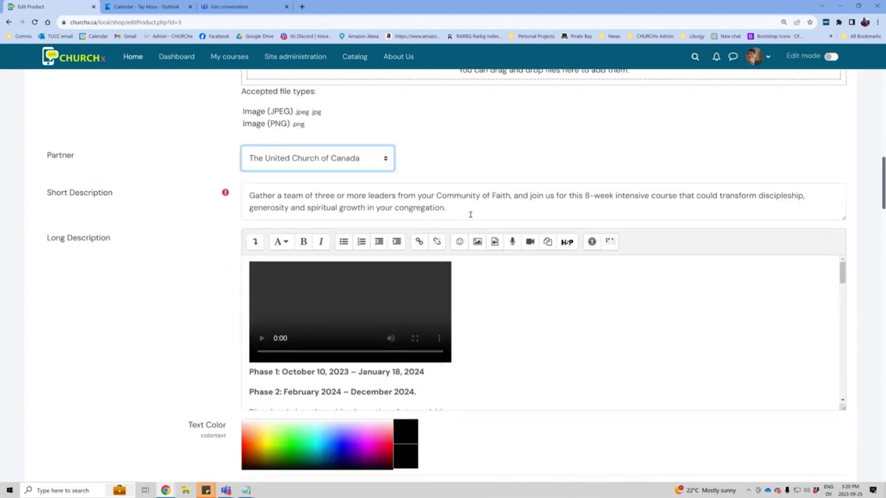
scroll(482, 201, down, 1)
click(446, 167)
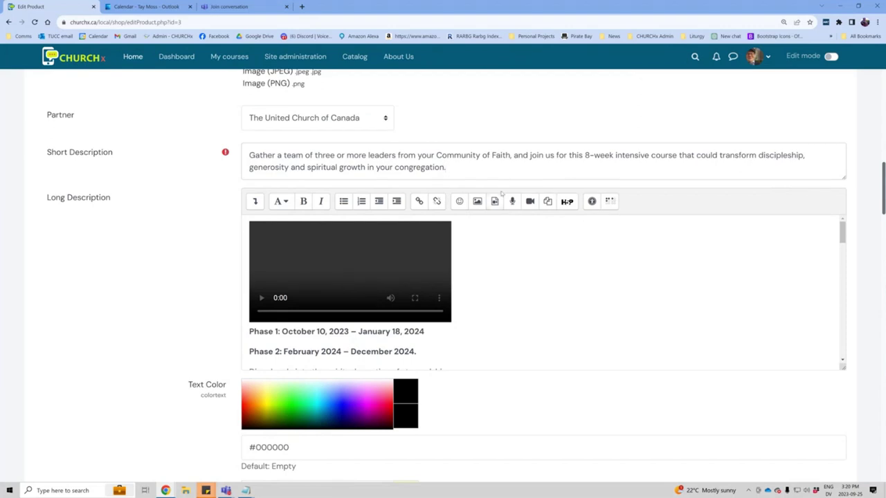
- Expand the Long Description toolbar, toggle HTML source on and off, then insert an image
scroll(544, 265, down, 1)
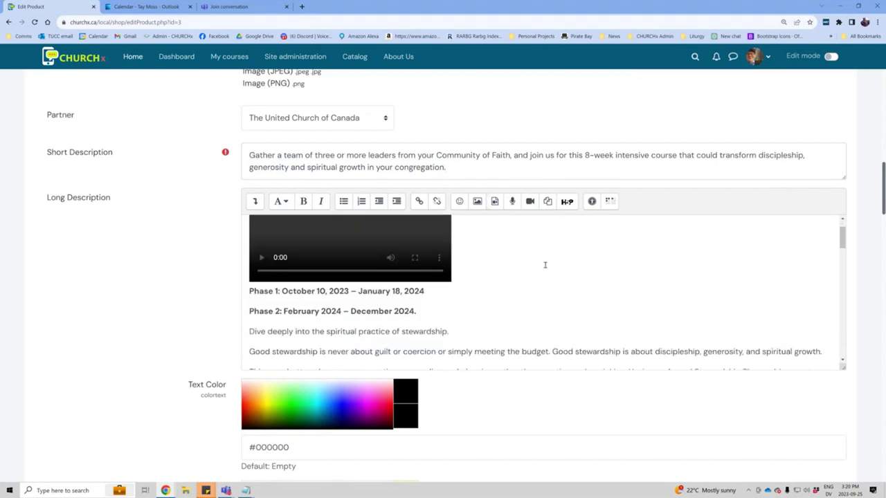
click(254, 201)
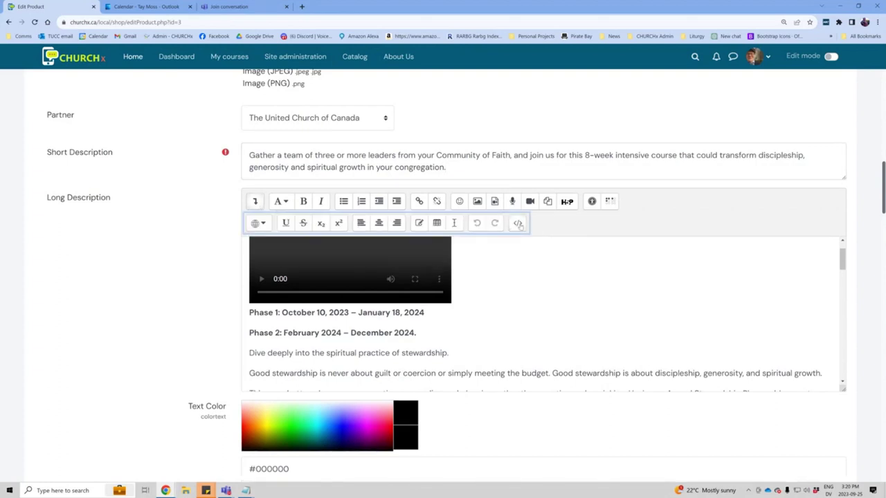
click(517, 222)
scroll(569, 337, down, 2)
scroll(569, 337, up, 2)
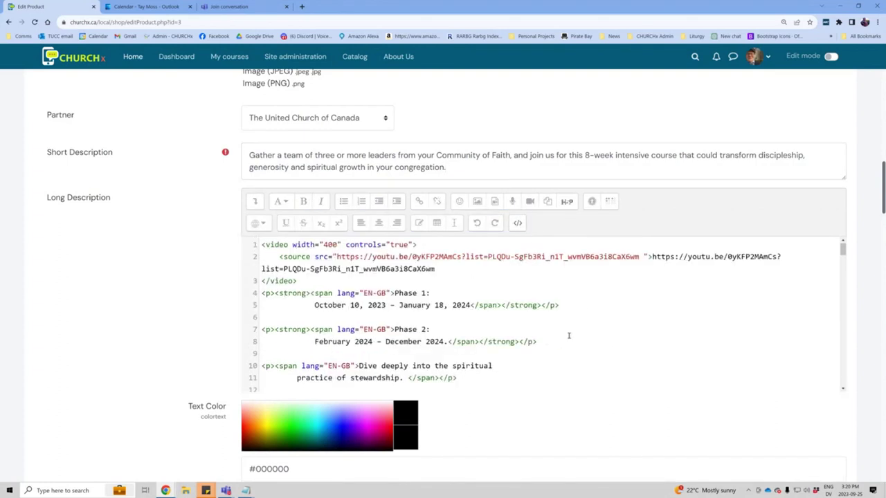
click(517, 223)
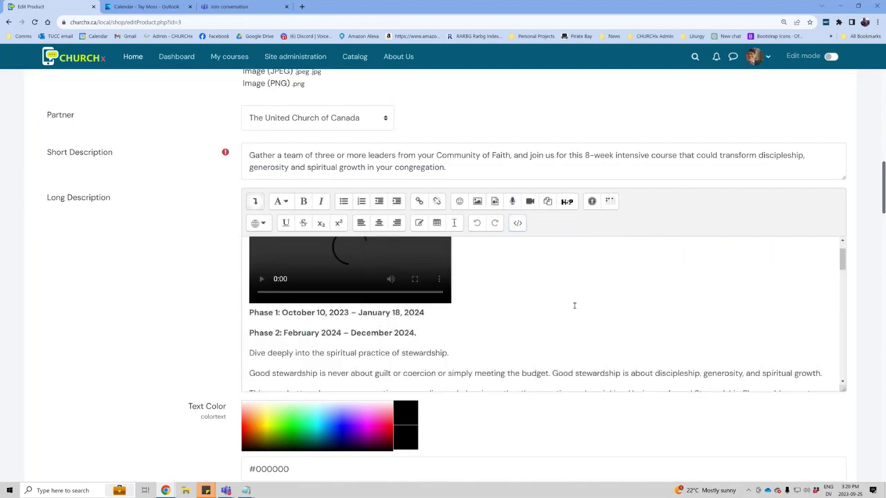
scroll(568, 307, up, 1)
scroll(564, 310, up, 2)
scroll(597, 339, down, 3)
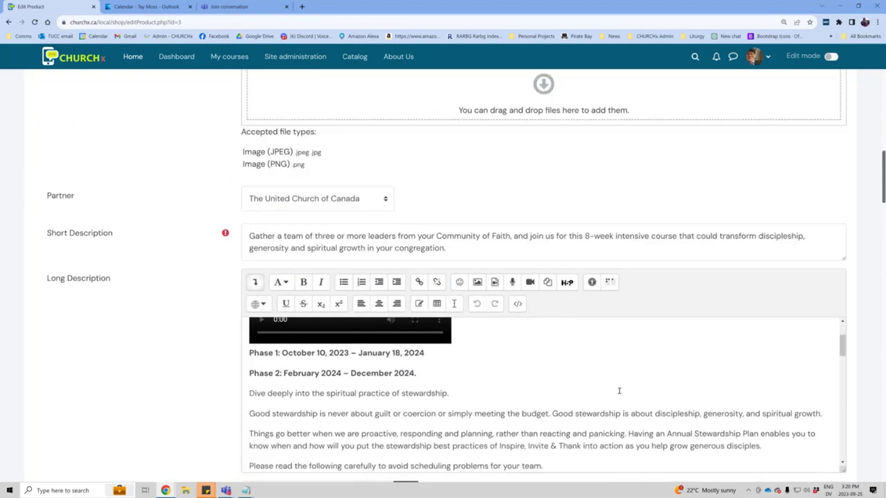
scroll(620, 385, down, 10)
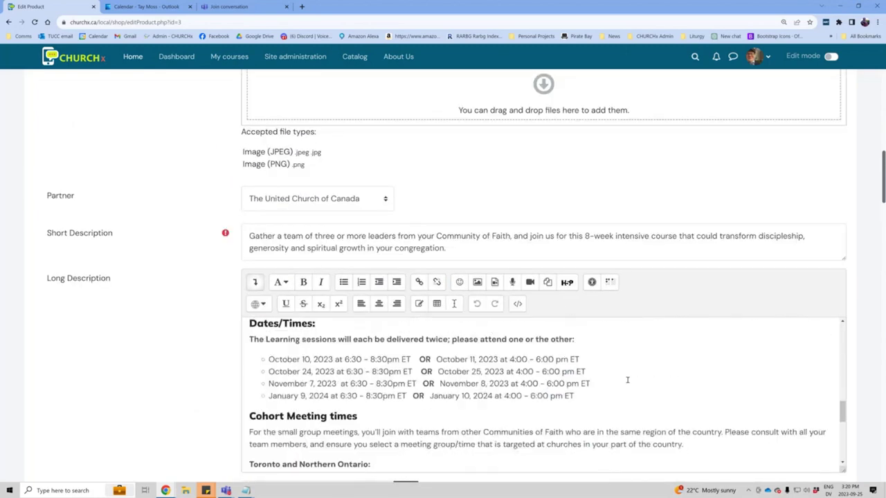
scroll(615, 386, up, 8)
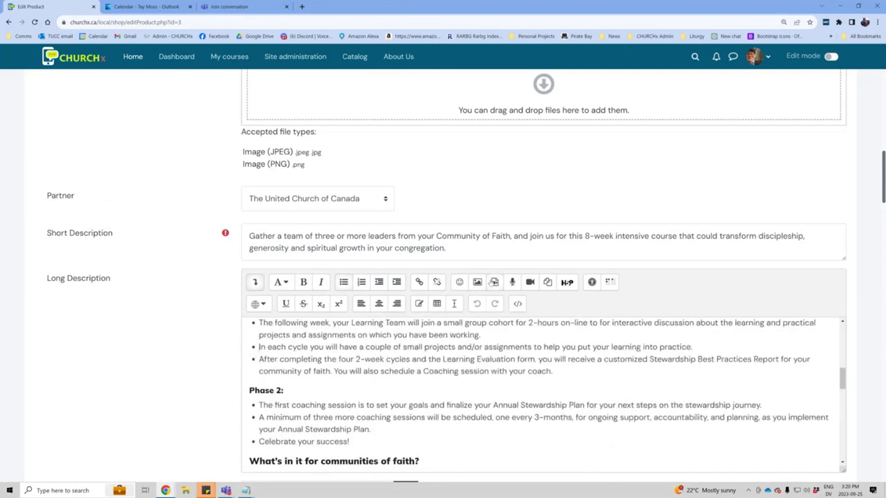
click(478, 282)
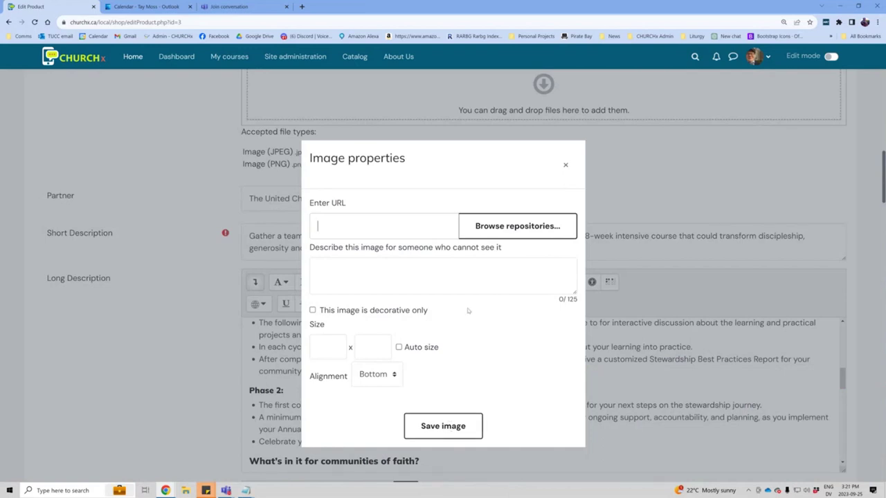
click(503, 229)
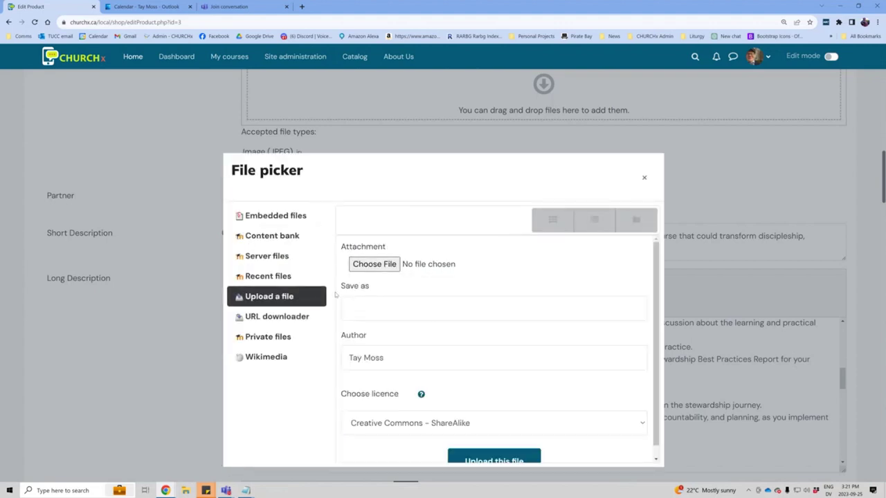
click(274, 277)
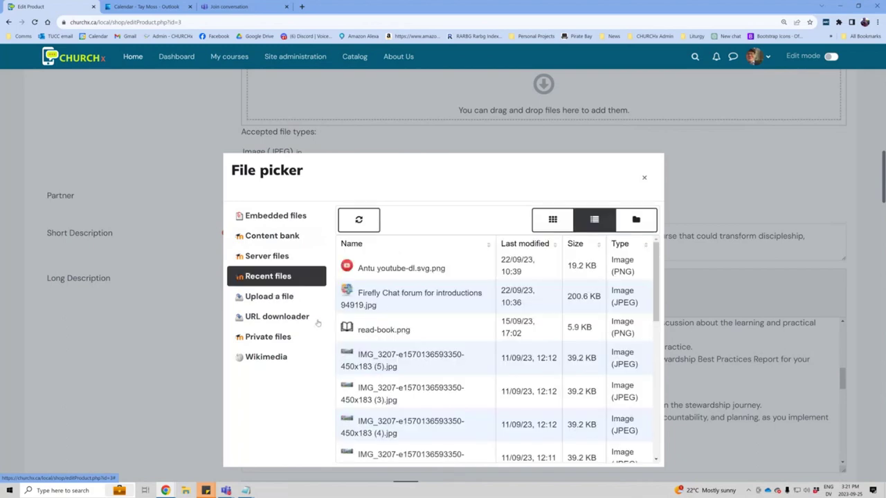
click(274, 300)
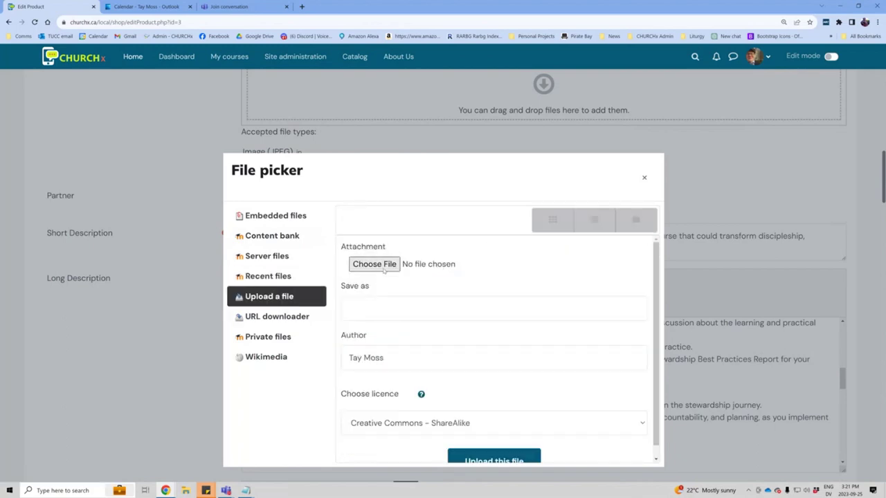
click(293, 316)
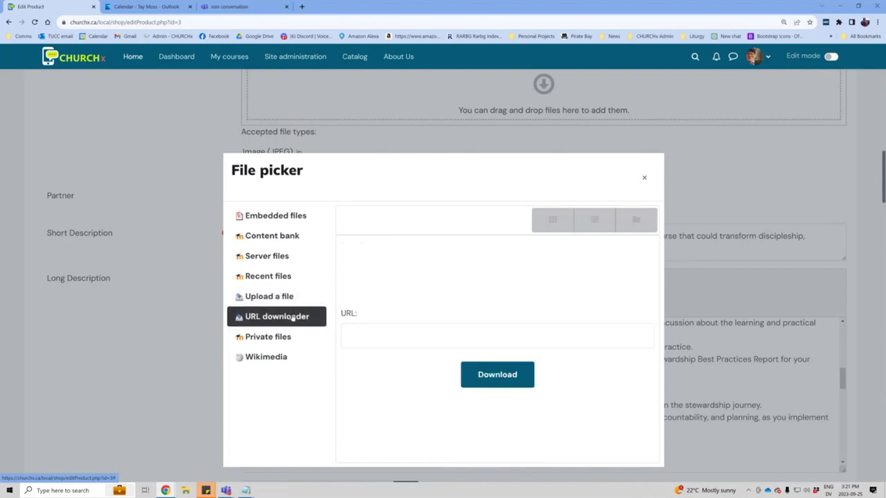
click(395, 324)
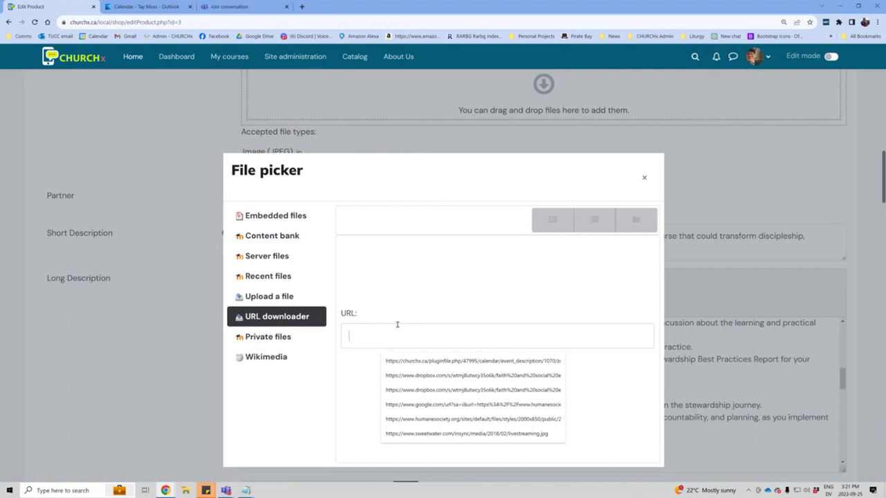
click(453, 306)
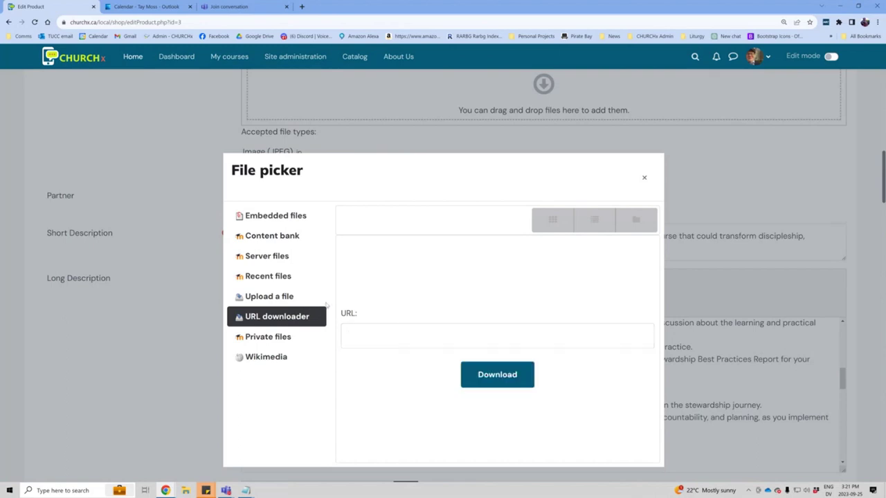
click(292, 338)
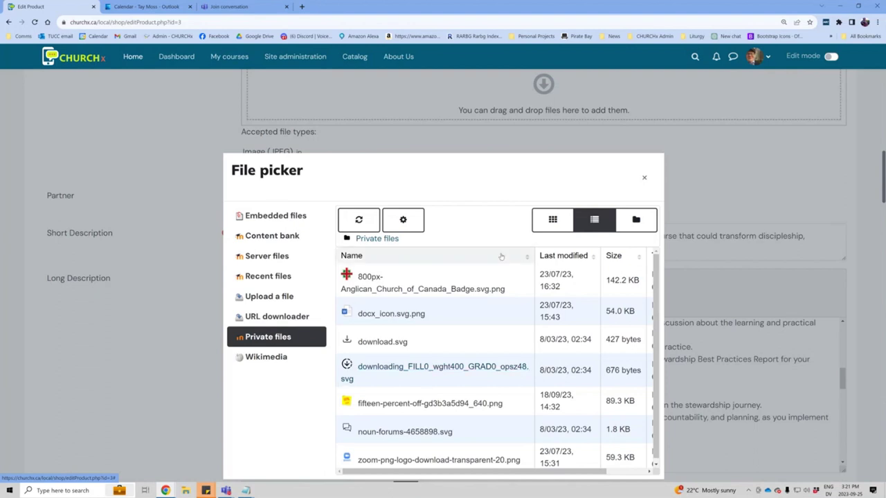
click(644, 180)
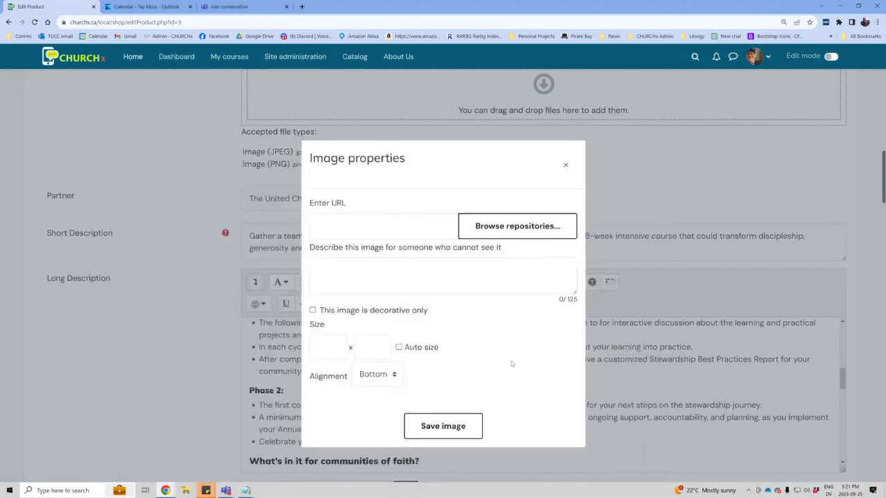
- Close the image dialog and scroll past colours, meta and dates to the 44.99 CAD price
click(565, 165)
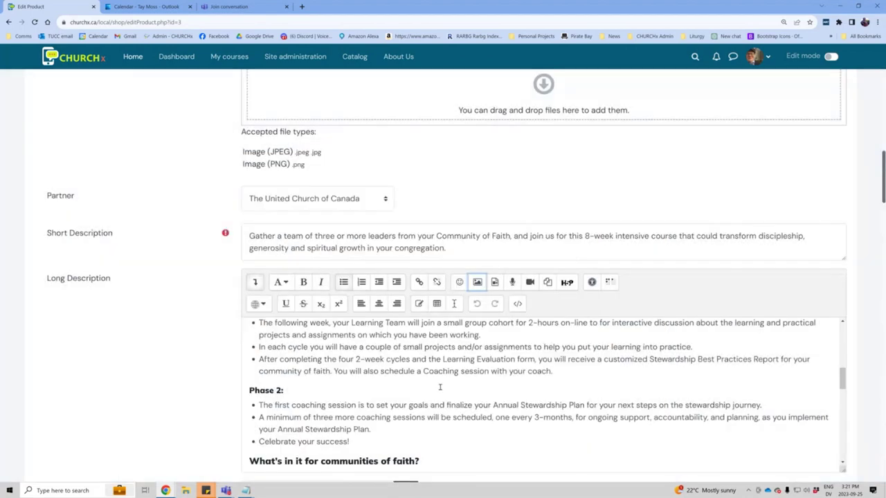
scroll(525, 367, down, 5)
scroll(525, 368, down, 5)
scroll(188, 381, down, 4)
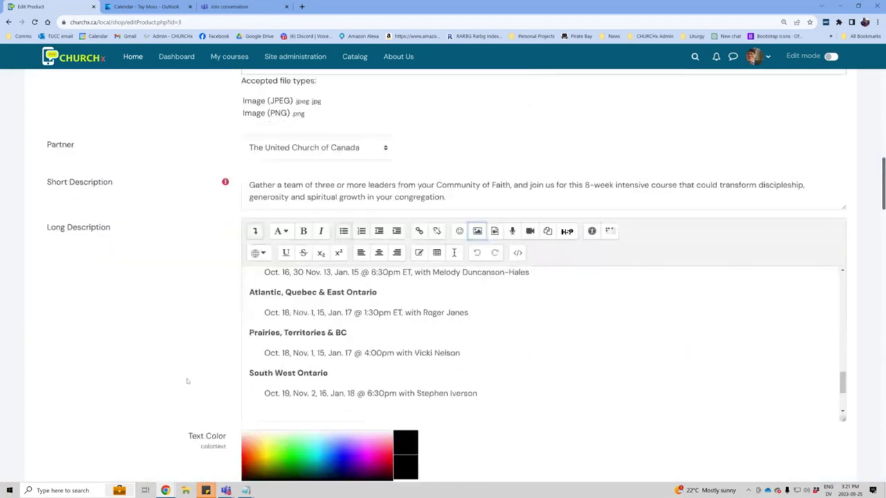
scroll(457, 309, down, 1)
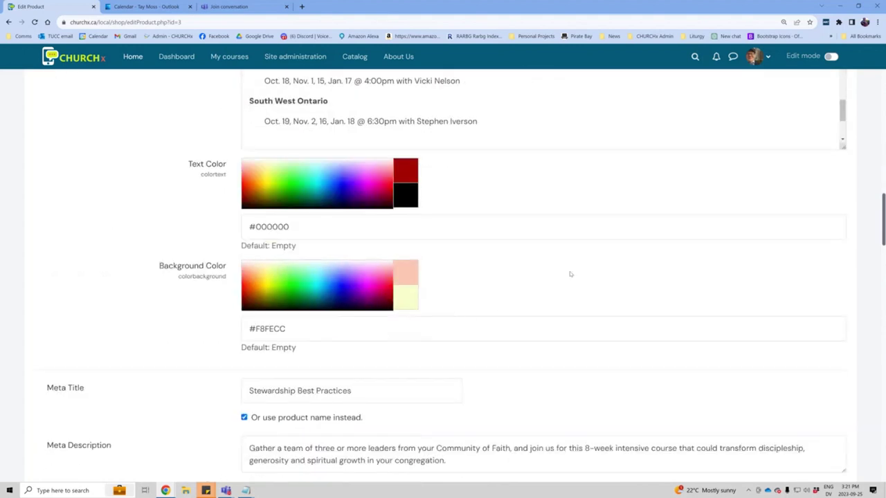
scroll(588, 274, down, 1)
scroll(591, 273, down, 1)
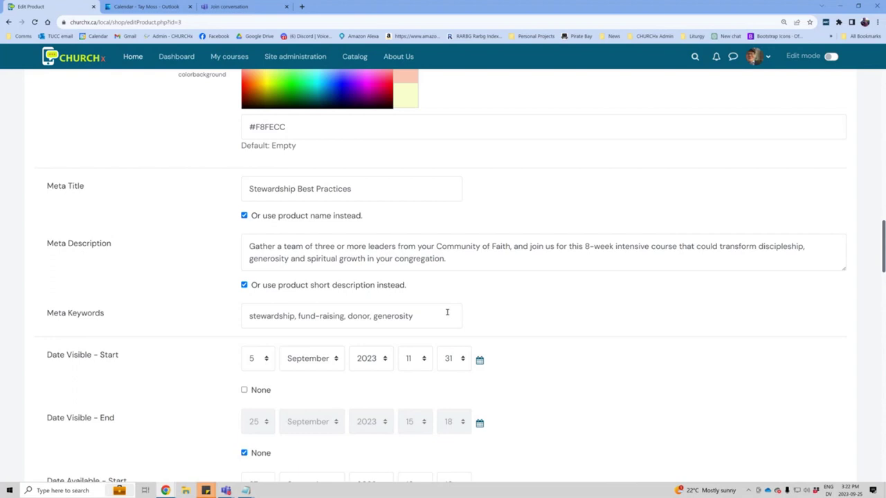
scroll(556, 369, down, 1)
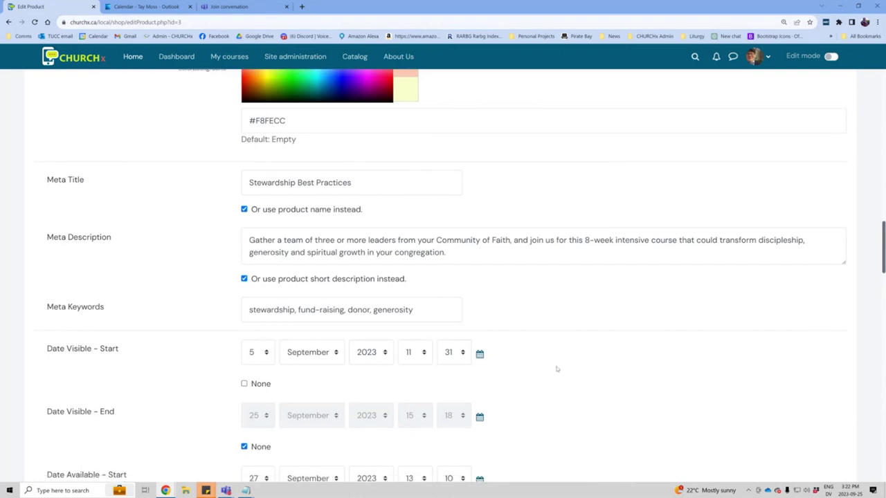
scroll(558, 369, down, 1)
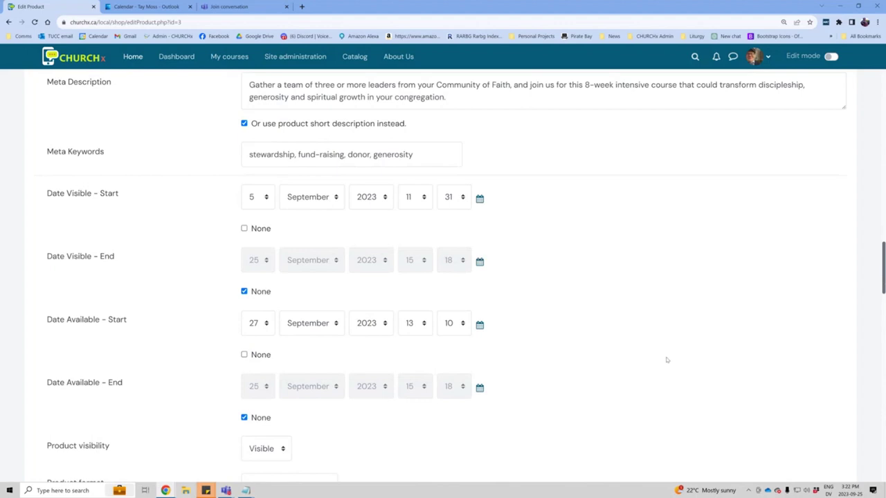
scroll(618, 313, down, 1)
scroll(618, 309, down, 1)
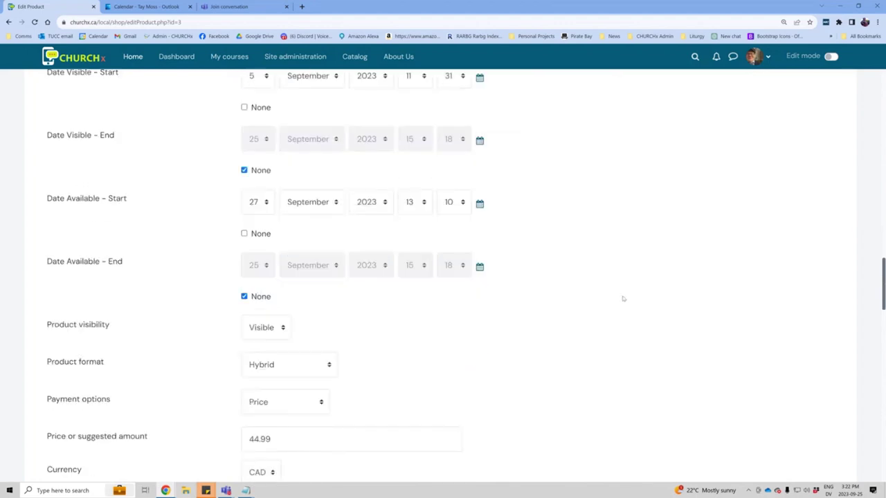
scroll(522, 323, down, 1)
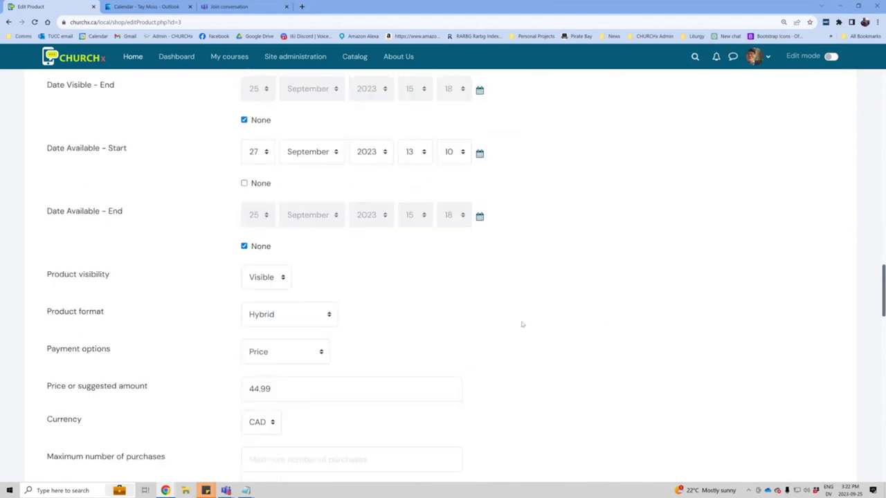
scroll(534, 303, down, 1)
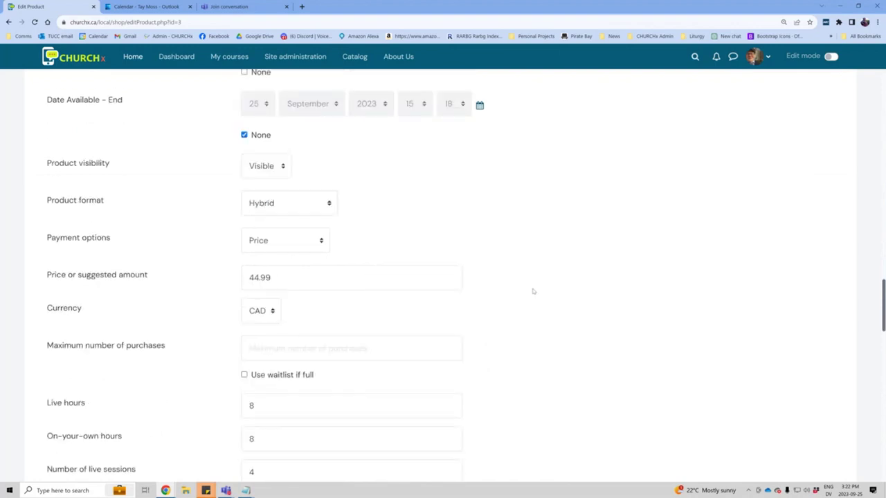
click(308, 198)
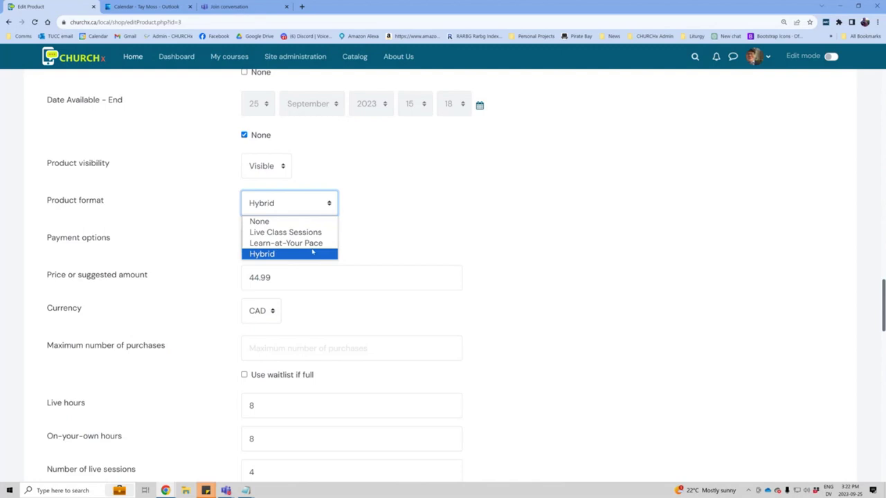
click(526, 221)
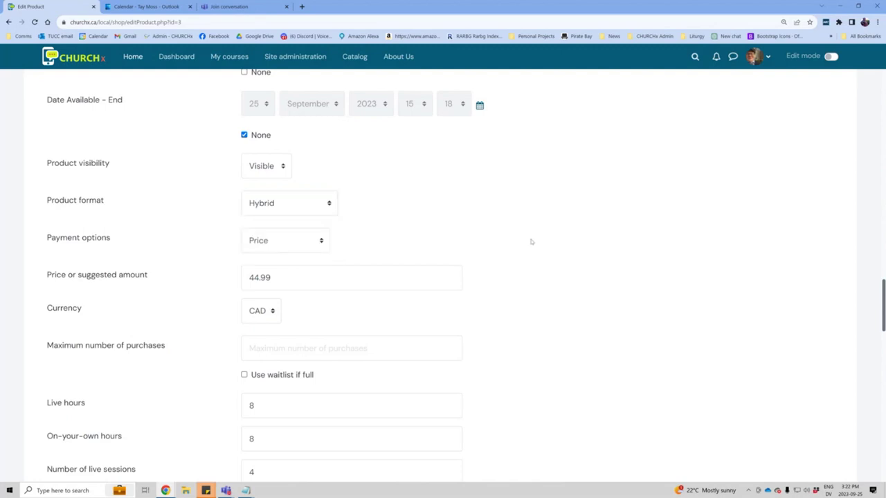
scroll(323, 266, down, 1)
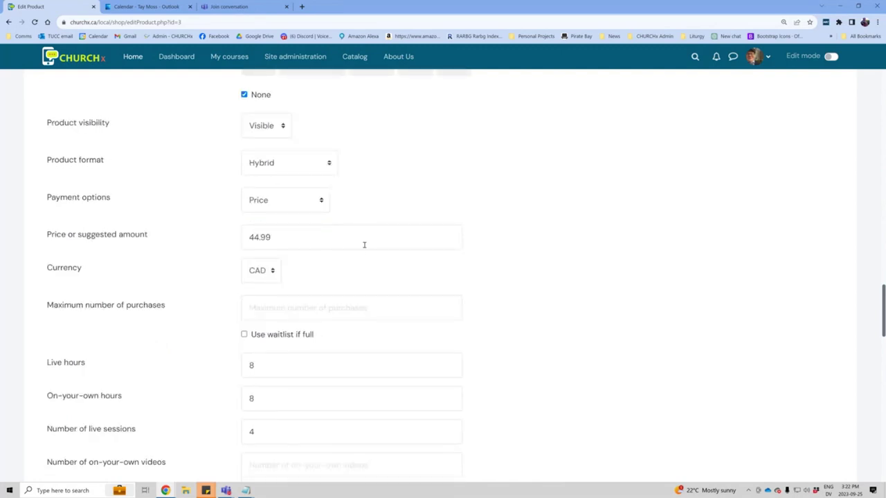
click(269, 199)
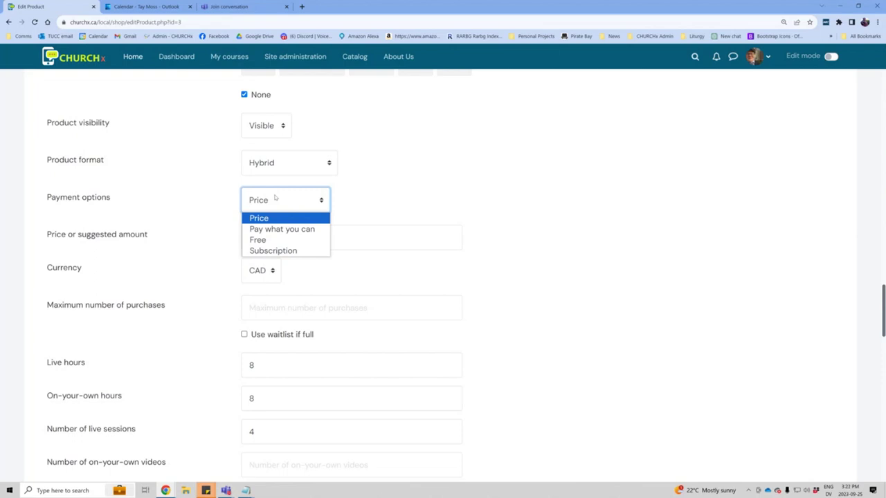
click(560, 247)
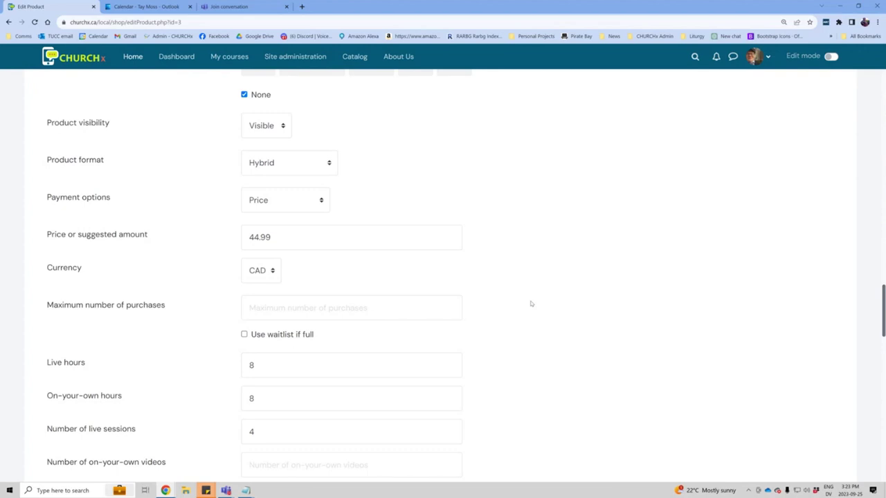
scroll(360, 324, down, 1)
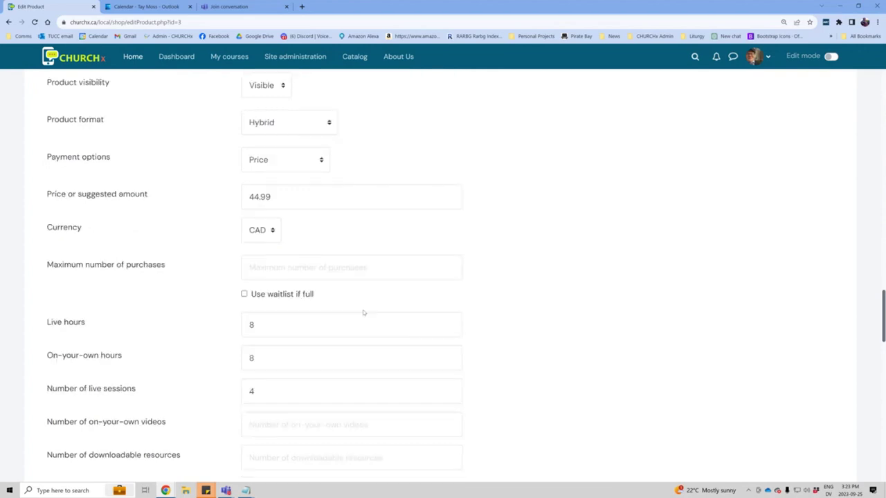
click(266, 235)
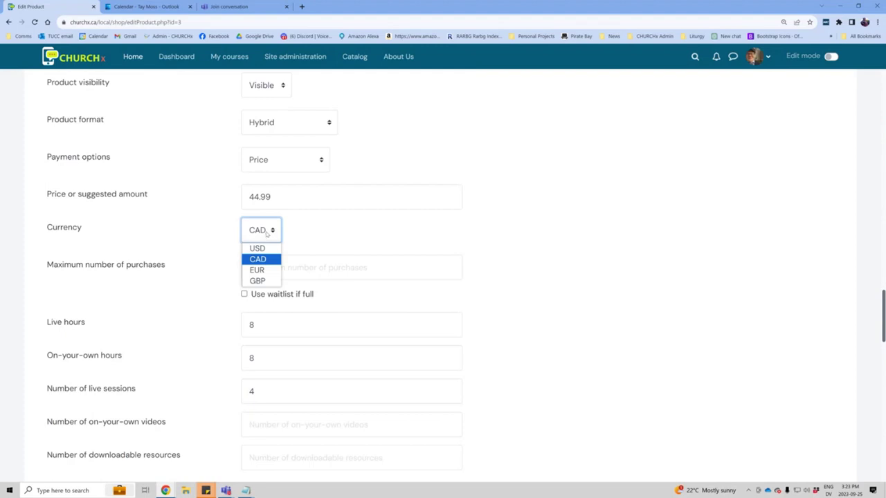
click(267, 234)
scroll(339, 232, down, 2)
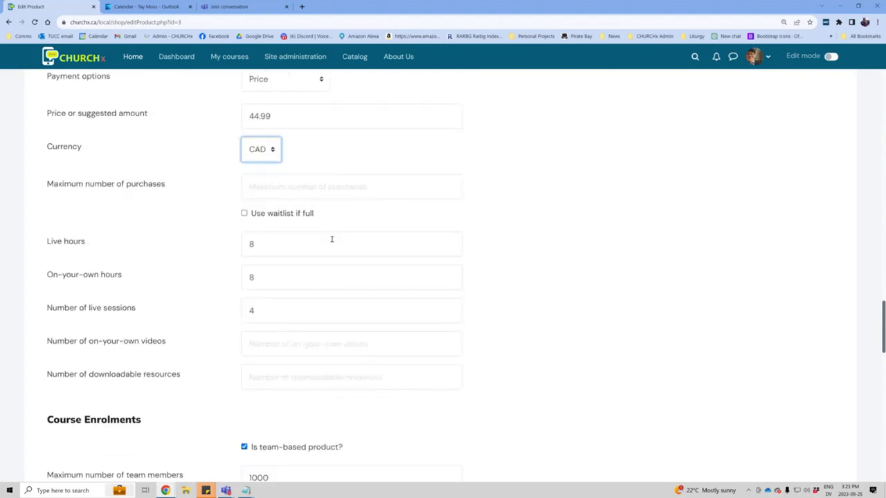
click(314, 195)
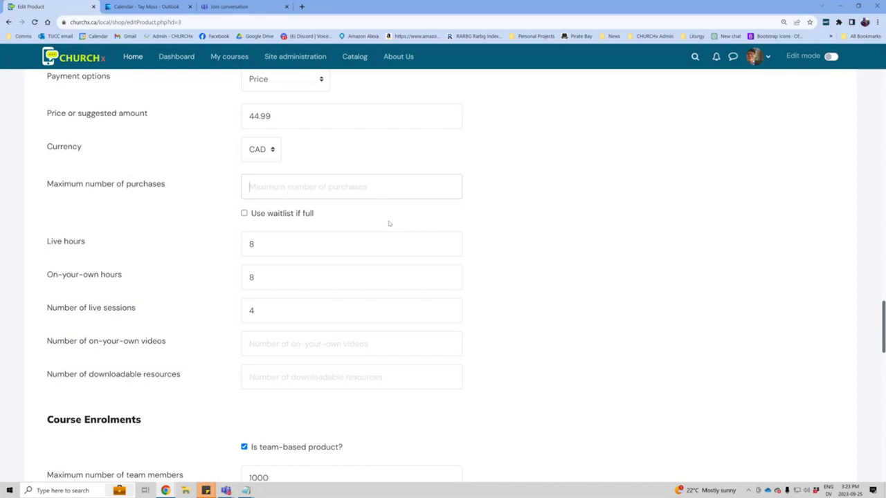
click(265, 215)
click(265, 215)
click(266, 217)
click(267, 214)
scroll(282, 296, down, 1)
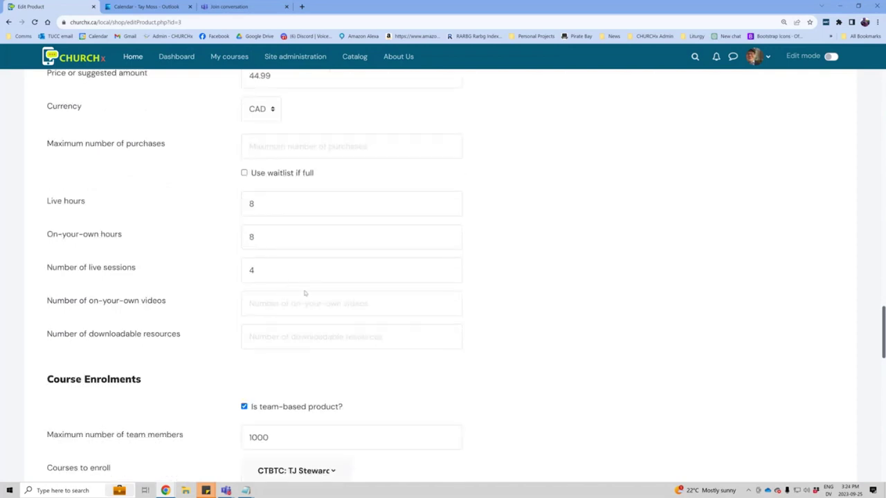
scroll(376, 332, down, 1)
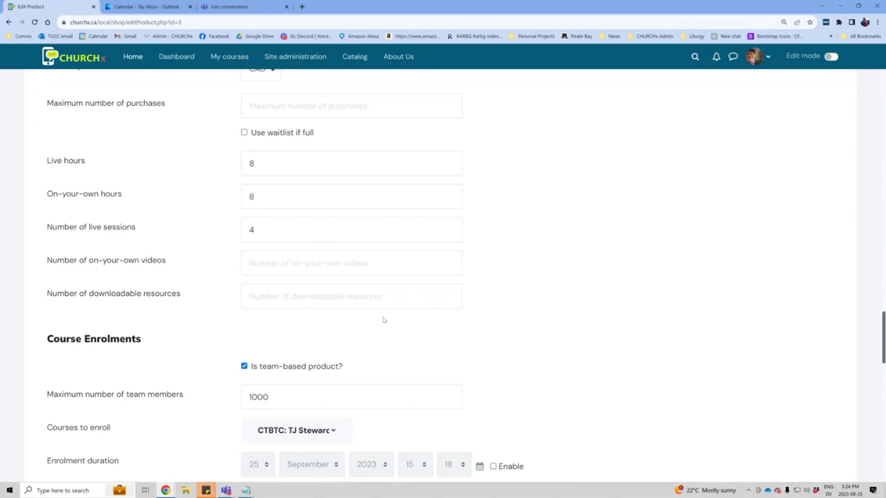
scroll(404, 284, down, 2)
scroll(480, 280, down, 3)
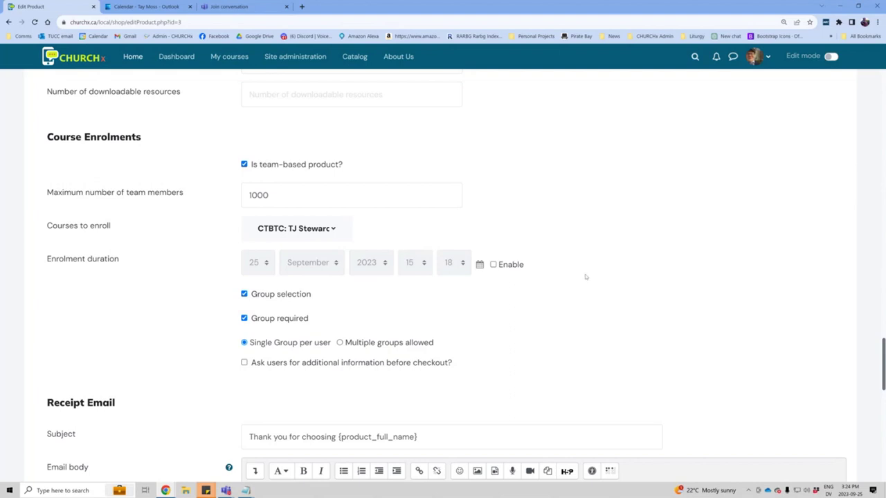
scroll(584, 276, down, 1)
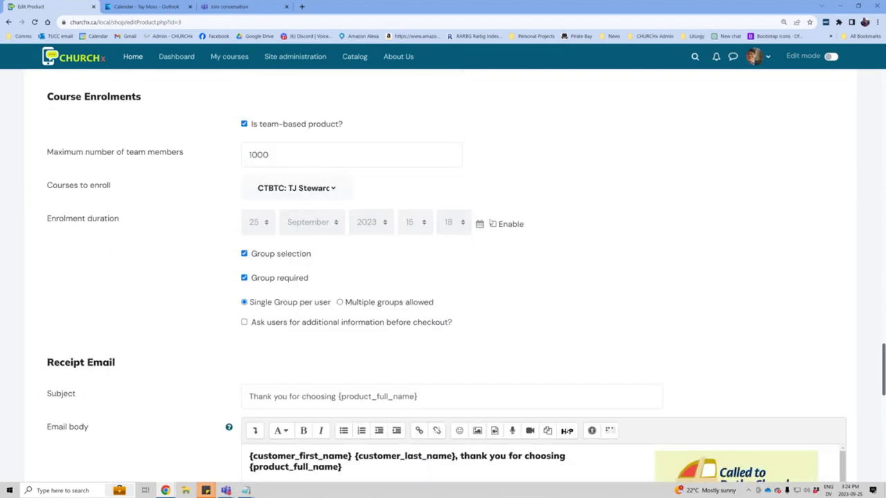
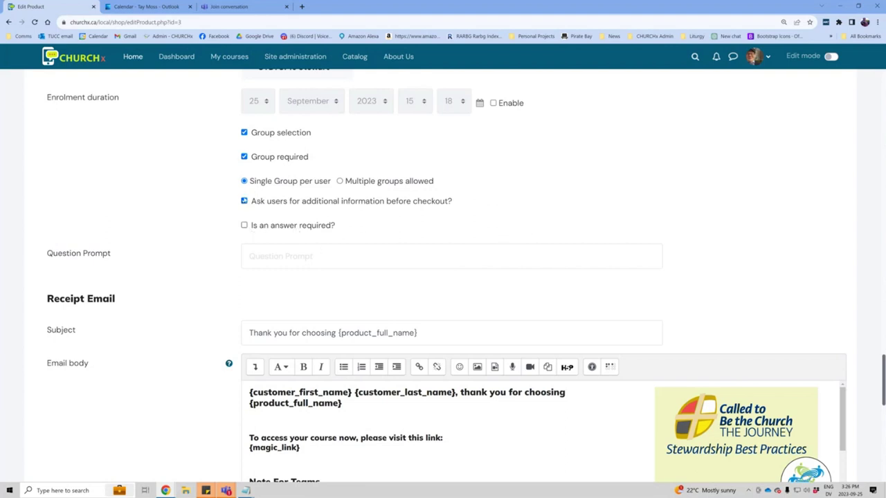
- Uncheck 'Ask users for additional information before checkout?' and review the receipt email body
click(249, 202)
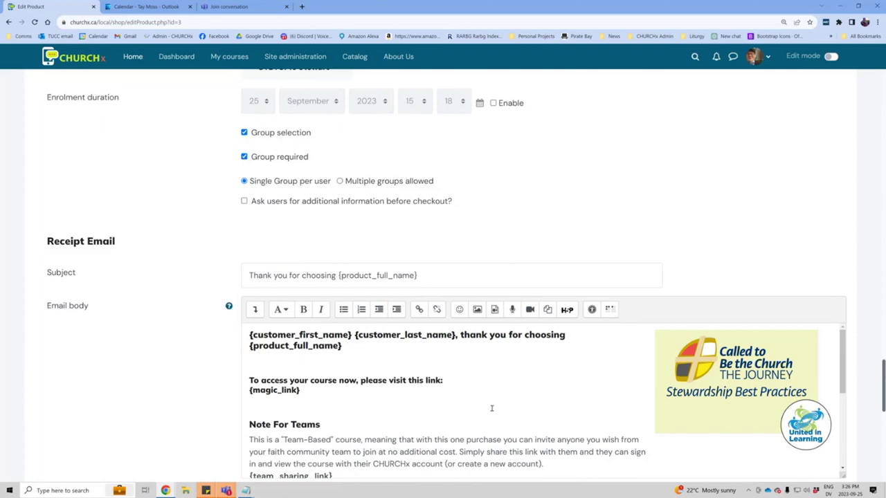
scroll(492, 408, down, 1)
scroll(496, 407, down, 3)
scroll(137, 405, down, 2)
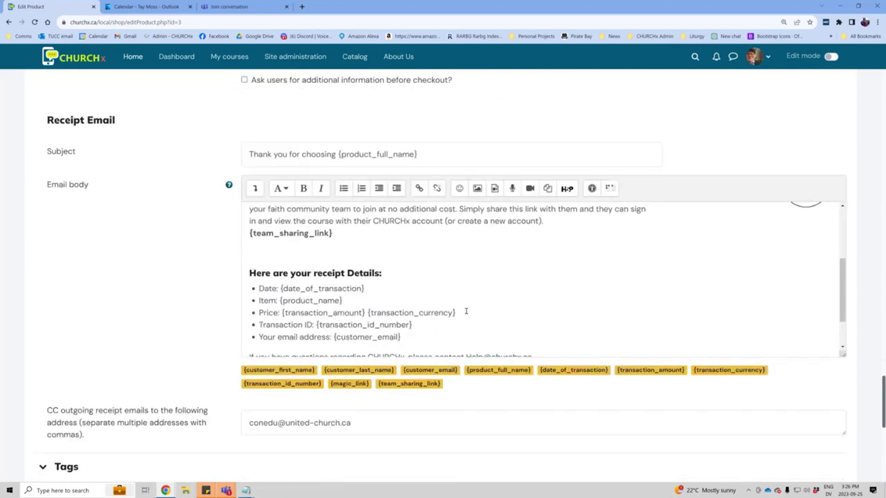
scroll(547, 318, up, 5)
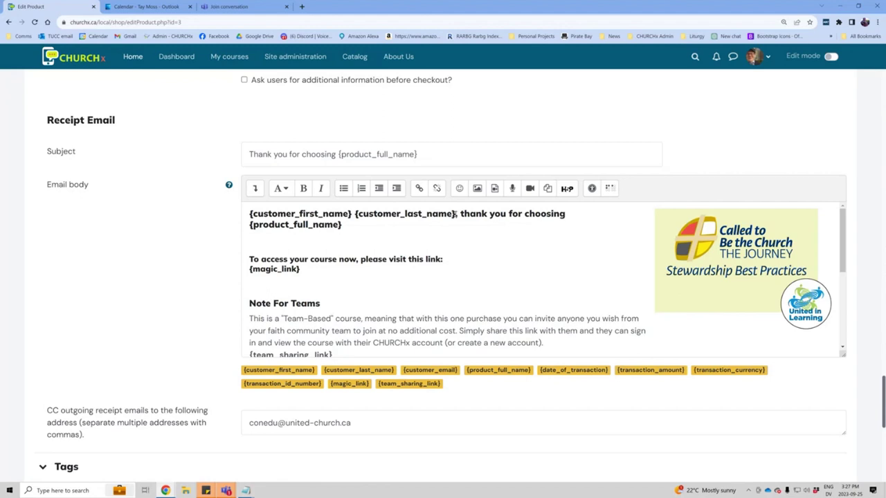
drag(458, 214, 249, 215)
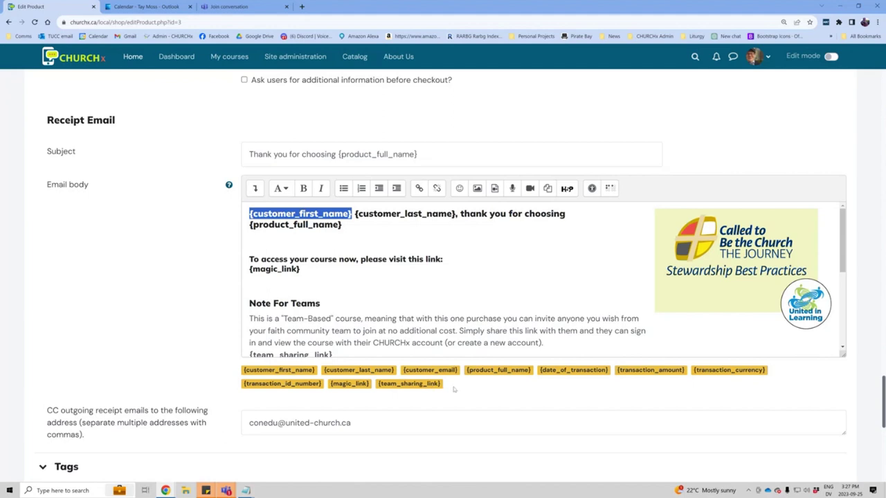
drag(454, 390, 221, 366)
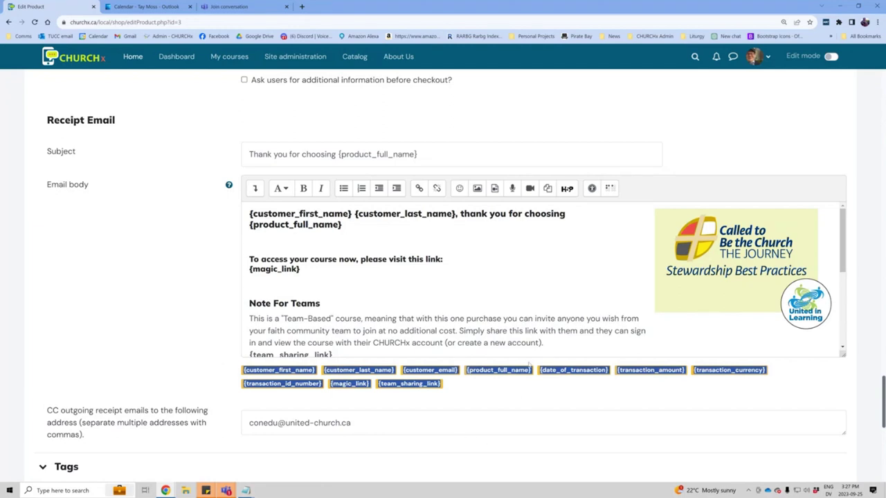
scroll(529, 341, down, 1)
scroll(530, 341, down, 1)
drag(344, 319, 248, 263)
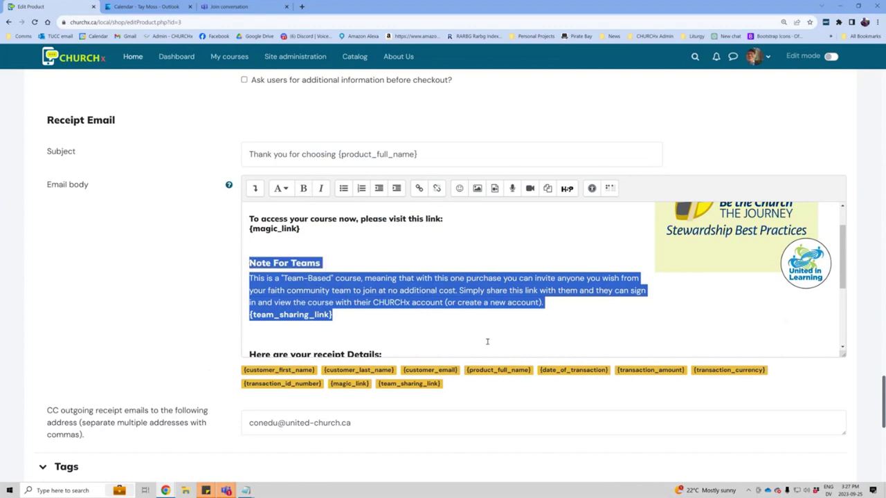
click(520, 339)
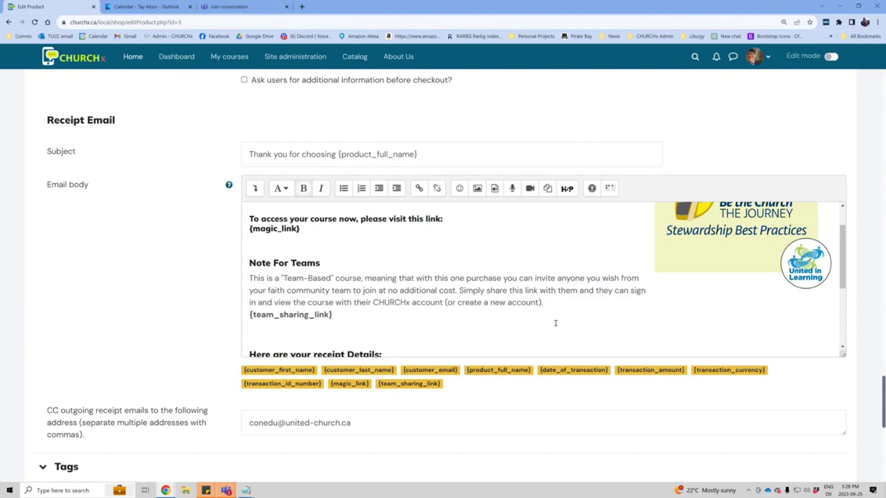
scroll(579, 319, down, 1)
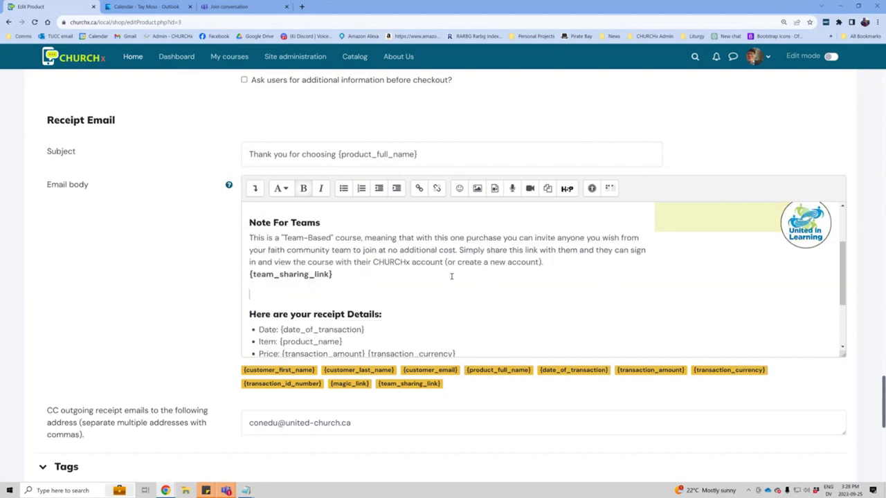
drag(350, 277, 242, 273)
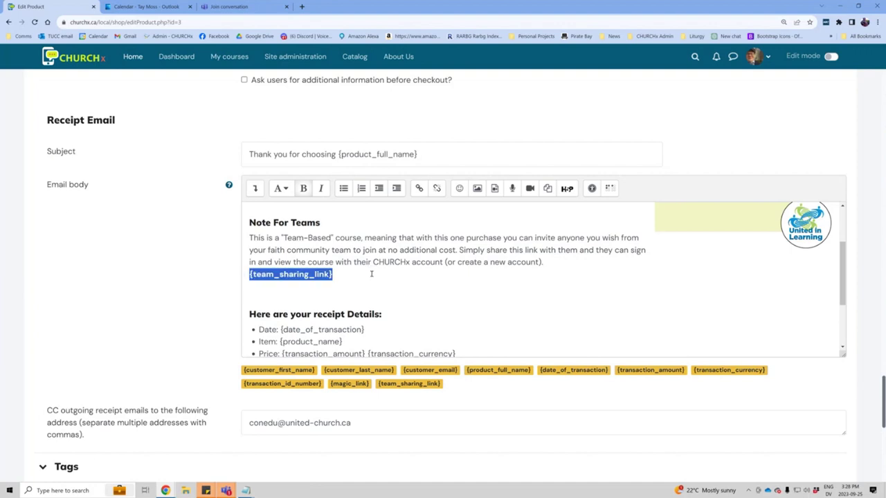
scroll(464, 275, down, 2)
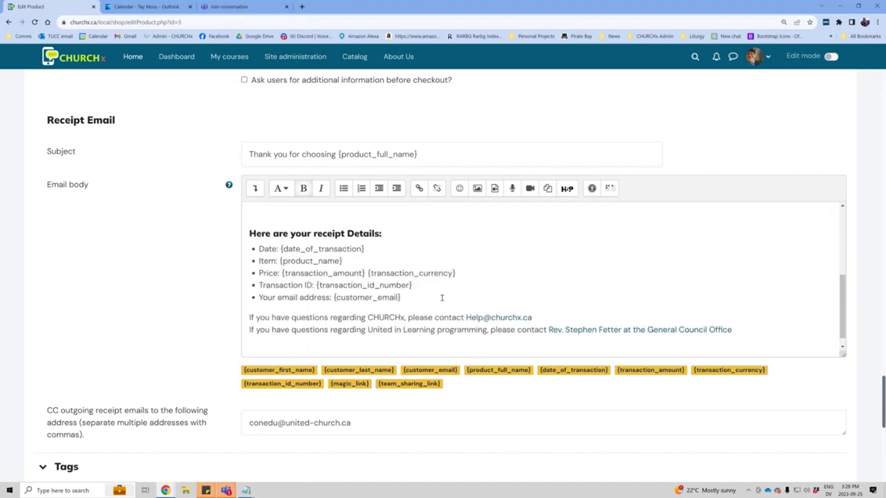
click(340, 262)
drag(413, 286, 259, 272)
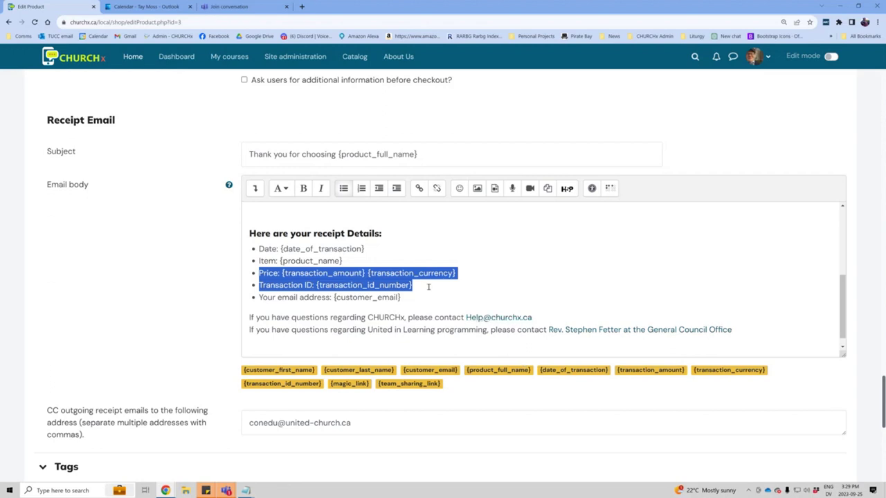
drag(419, 296, 339, 297)
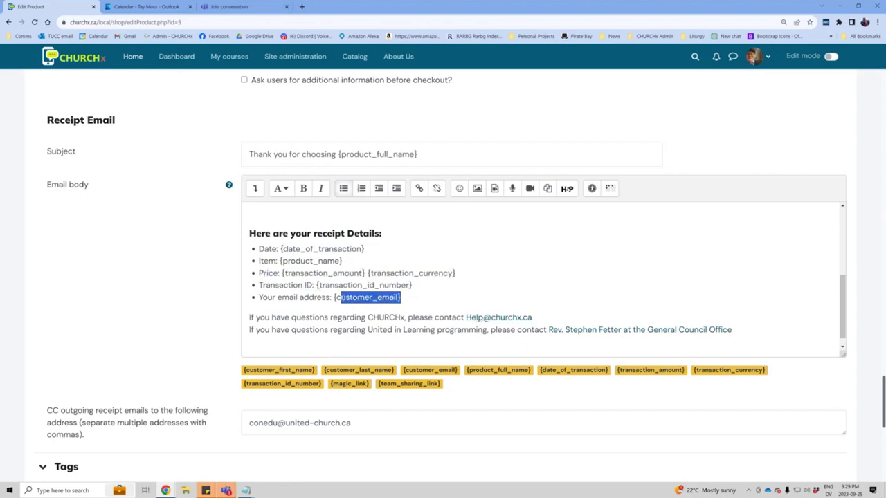
click(607, 284)
scroll(609, 287, down, 1)
scroll(663, 319, down, 1)
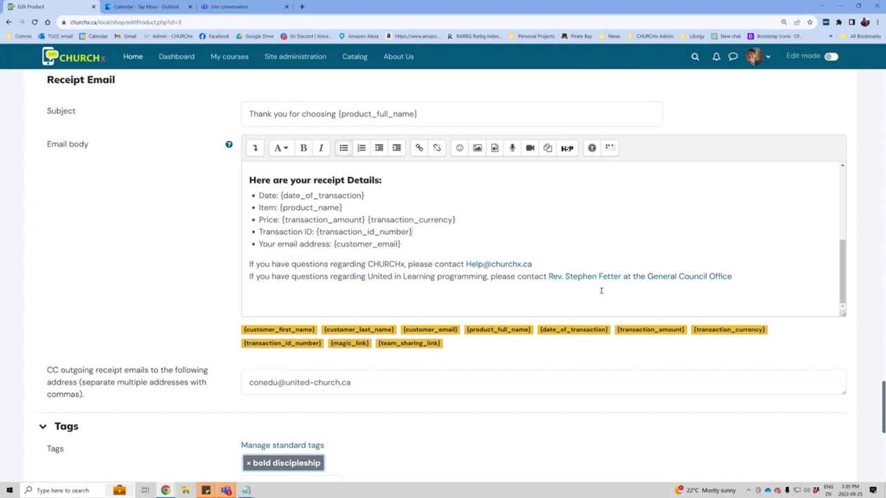
click(369, 385)
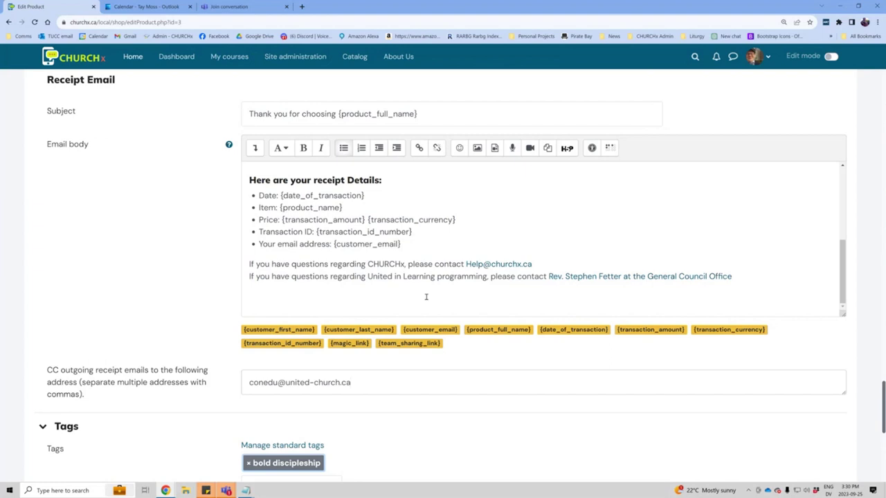
scroll(451, 353, down, 1)
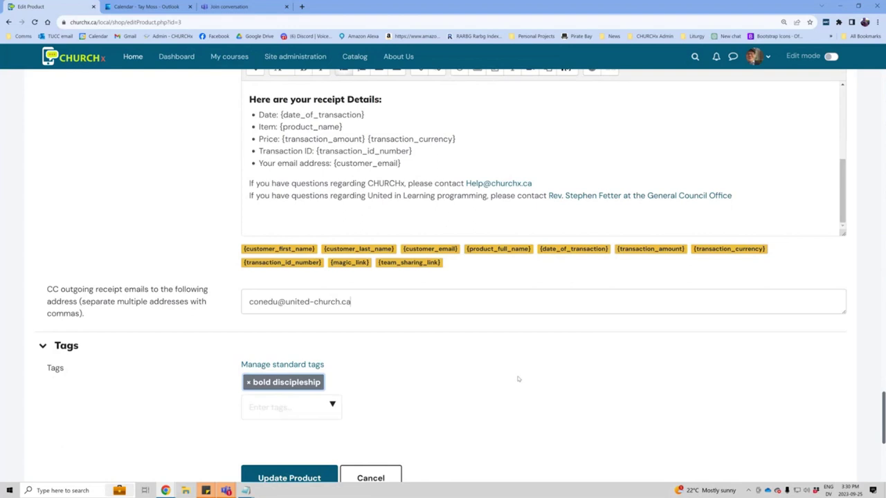
- Add 'stewardship' as a second product tag next to 'bold discipleship'
scroll(518, 380, down, 1)
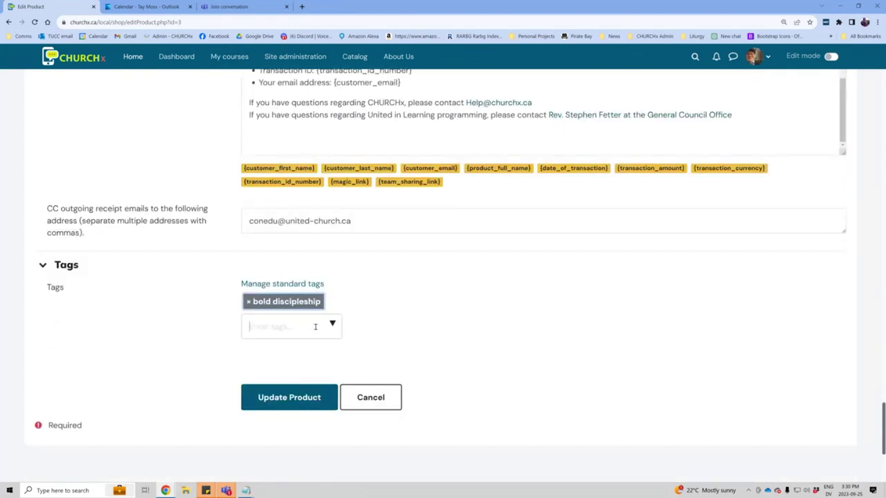
text(stewardship)
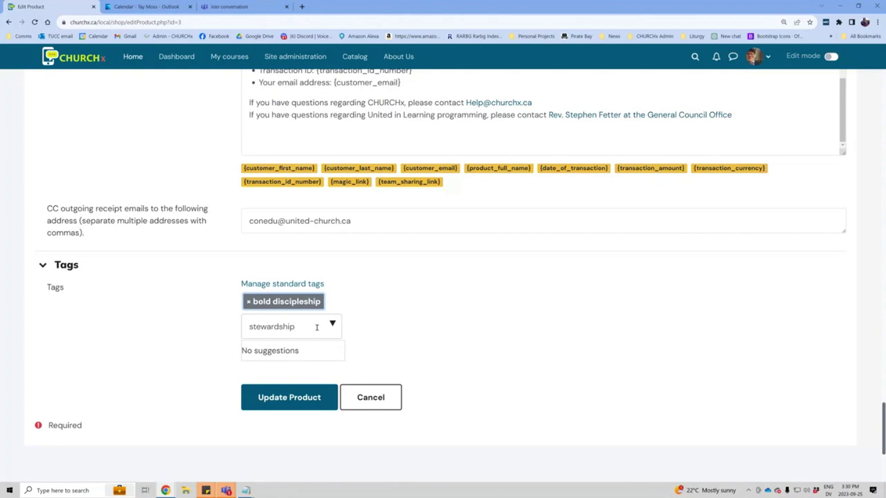
key(Return)
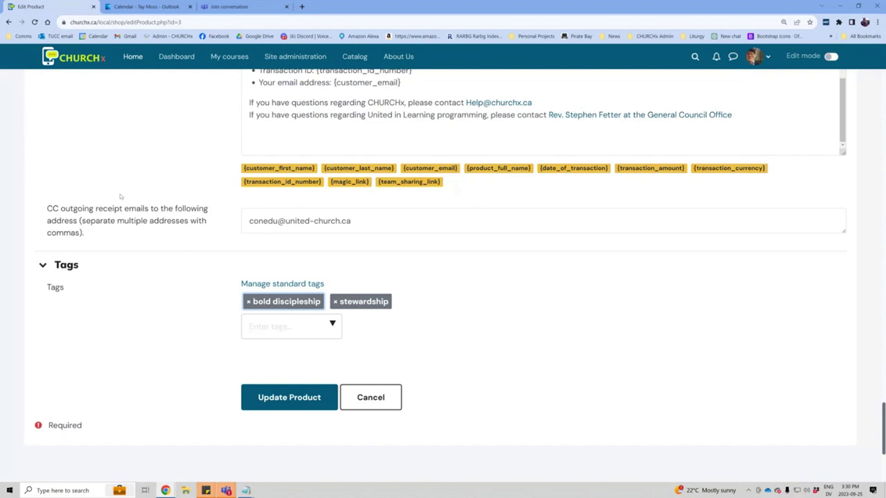
scroll(373, 393, up, 4)
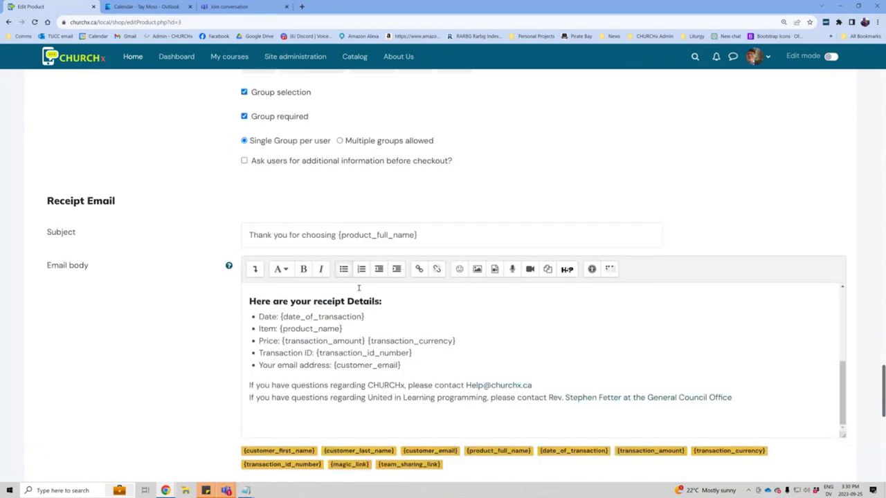
scroll(528, 359, down, 2)
scroll(532, 359, down, 2)
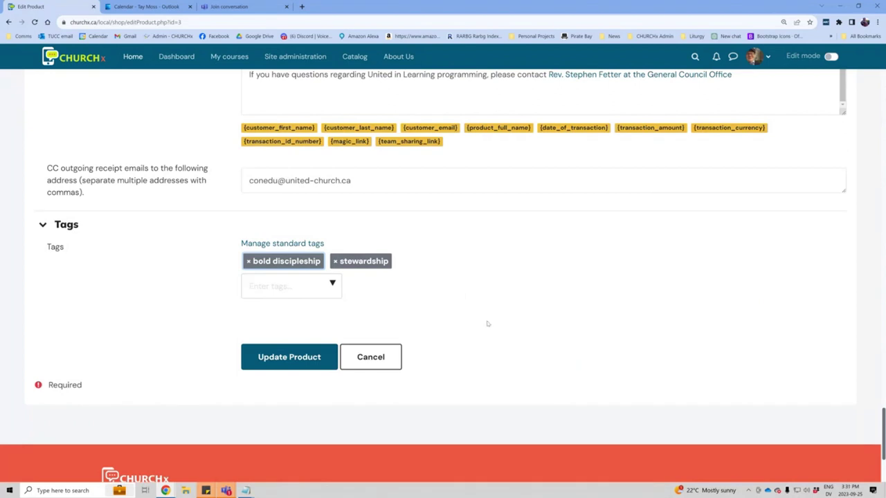
scroll(487, 323, up, 1)
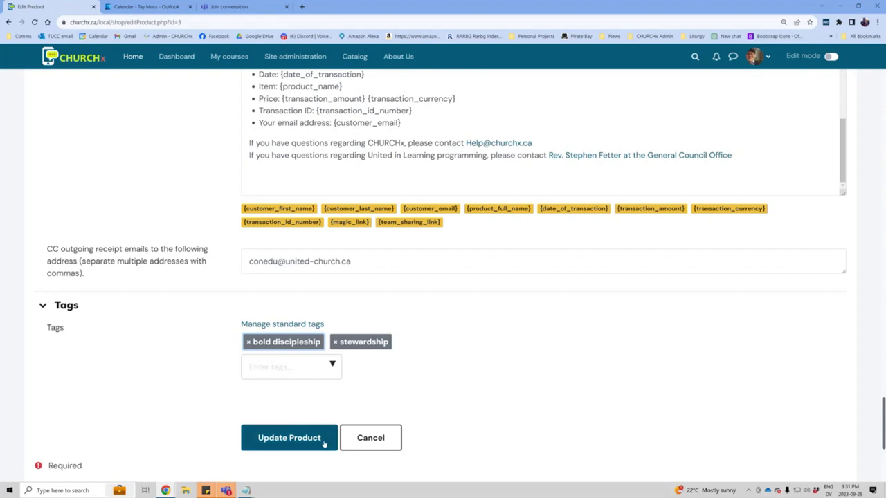
- Discard the product edits, then sort Manage Products by name and by short description A to Z
click(372, 438)
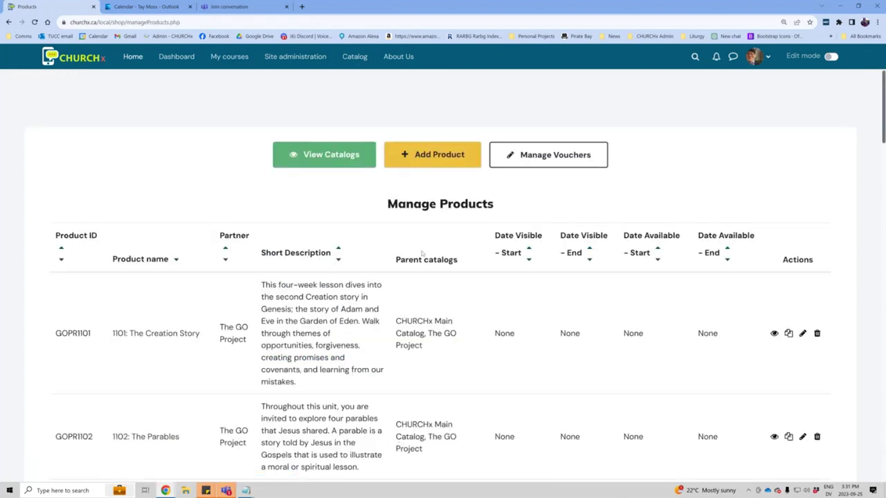
scroll(572, 233, down, 1)
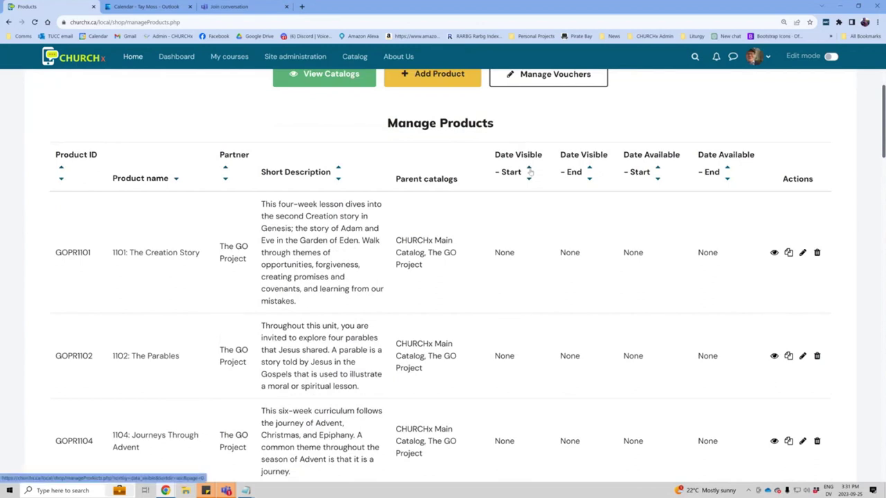
click(175, 179)
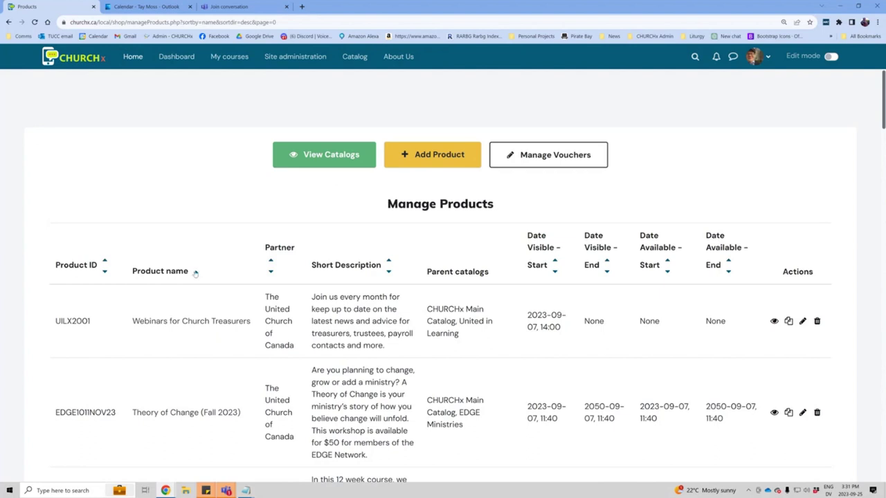
click(196, 272)
click(337, 259)
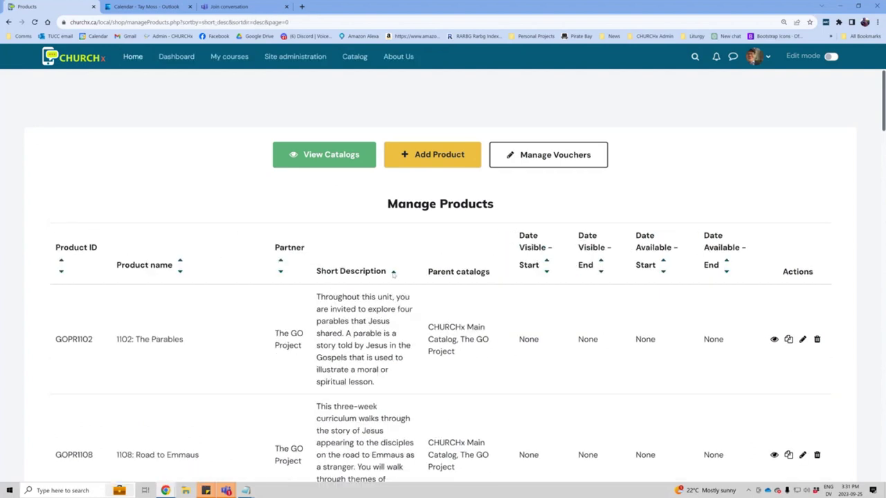
click(393, 273)
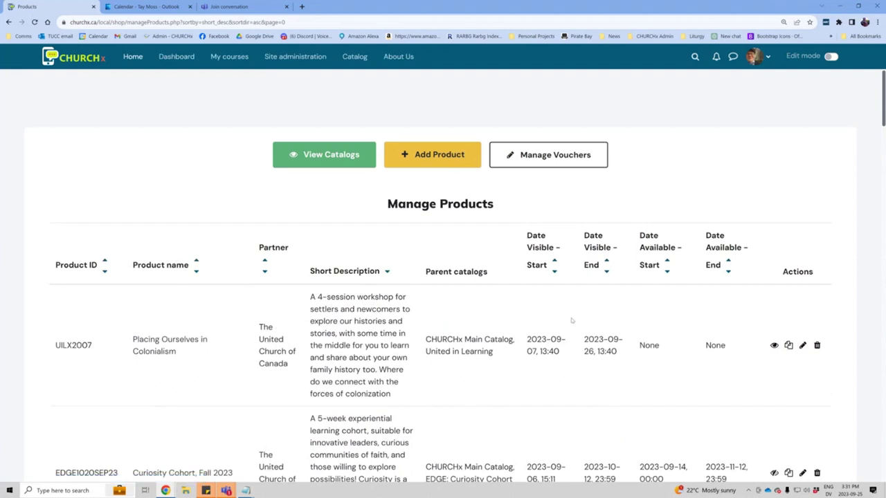
scroll(628, 309, down, 2)
scroll(632, 309, up, 1)
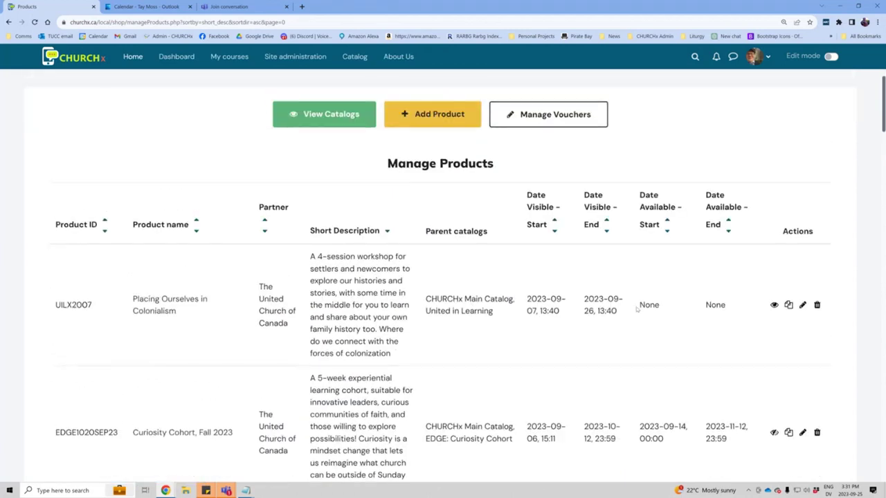
- Open Placing Ourselves in Colonialism's Product Engagements and start adding a user manually
click(170, 305)
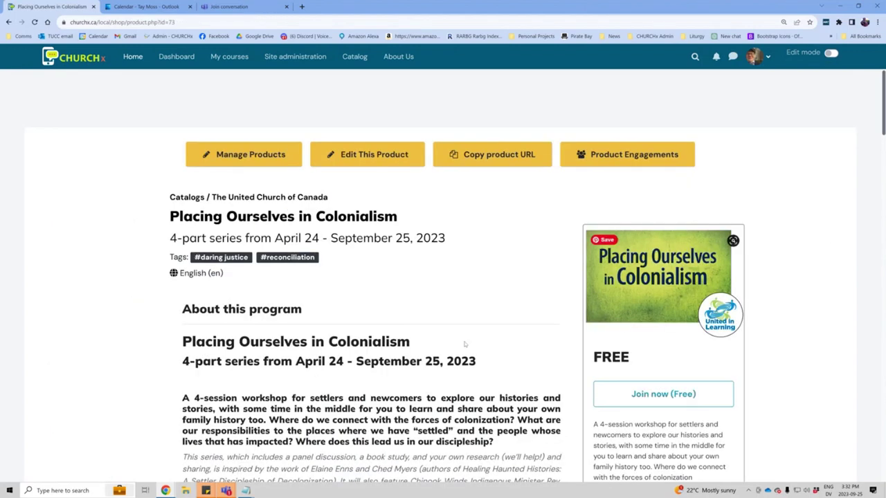
click(628, 155)
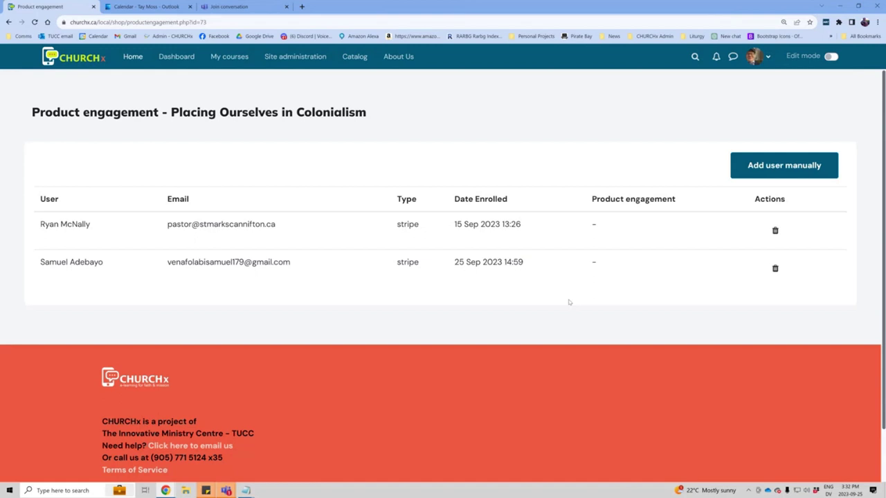
click(778, 159)
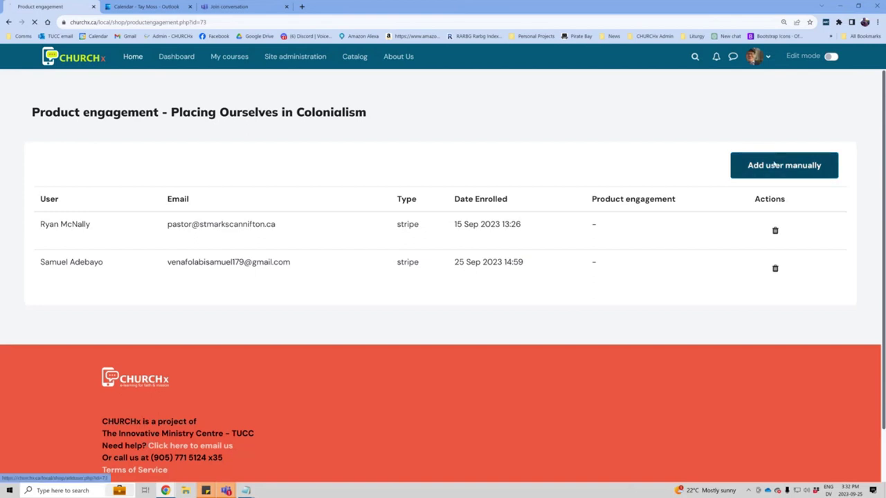
click(294, 193)
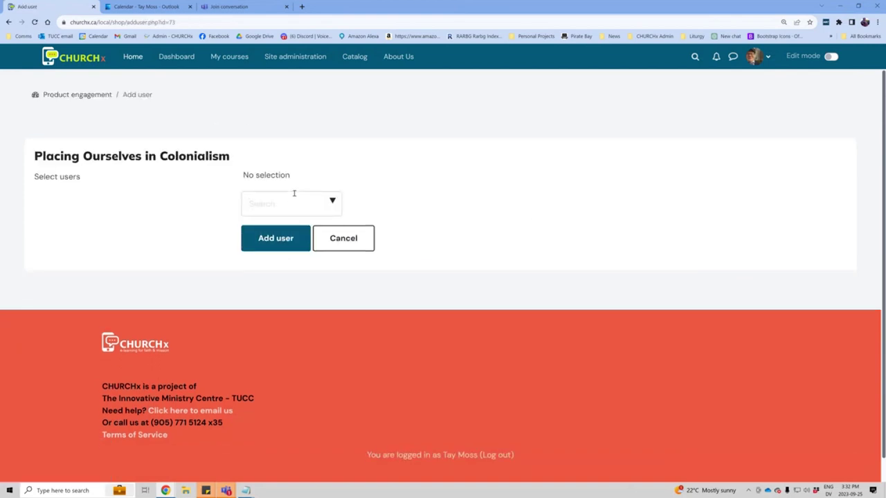
- Search the site users by surname and select the matching user
text(jo)
key(BackSpace)
key(BackSpace)
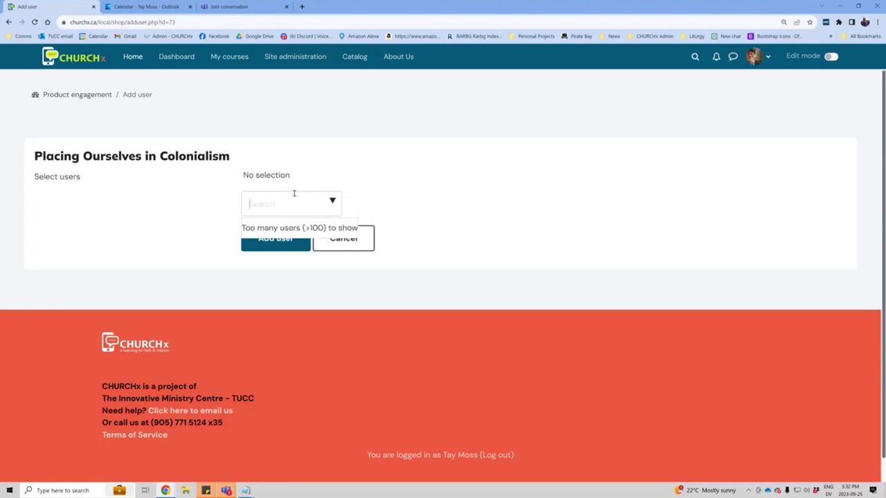
text(Borth)
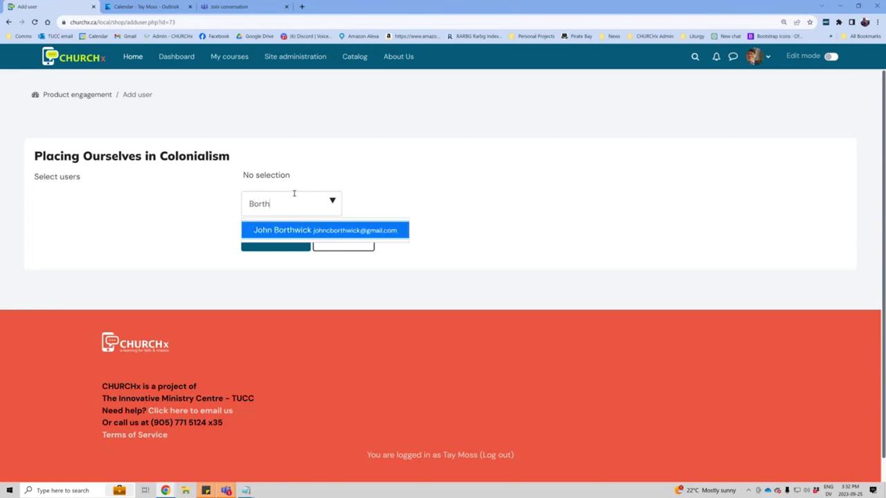
click(345, 231)
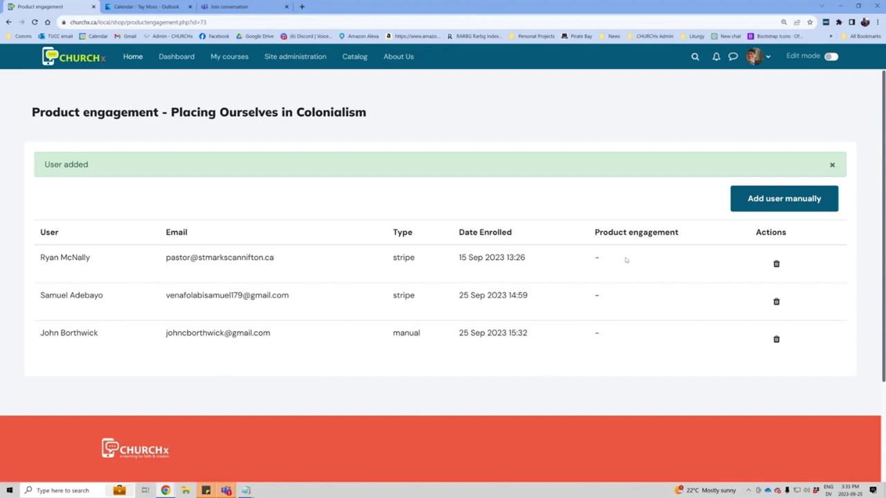
- Check the new manual enrolment row, then go back to the Placing Ourselves in Colonialism product page
drag(684, 233, 606, 244)
drag(599, 244, 594, 245)
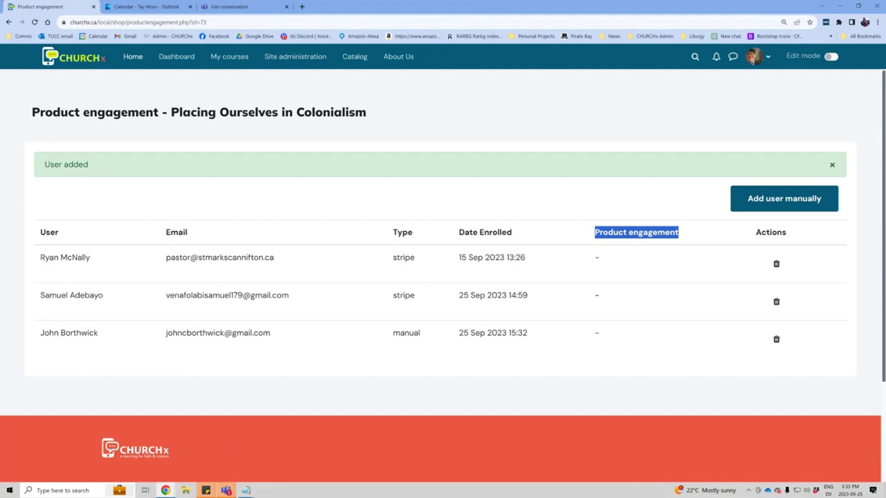
click(9, 22)
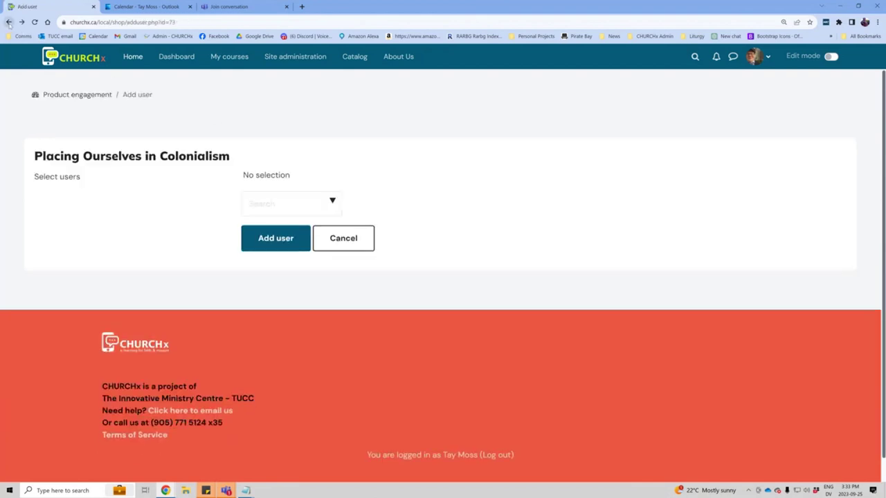
click(9, 22)
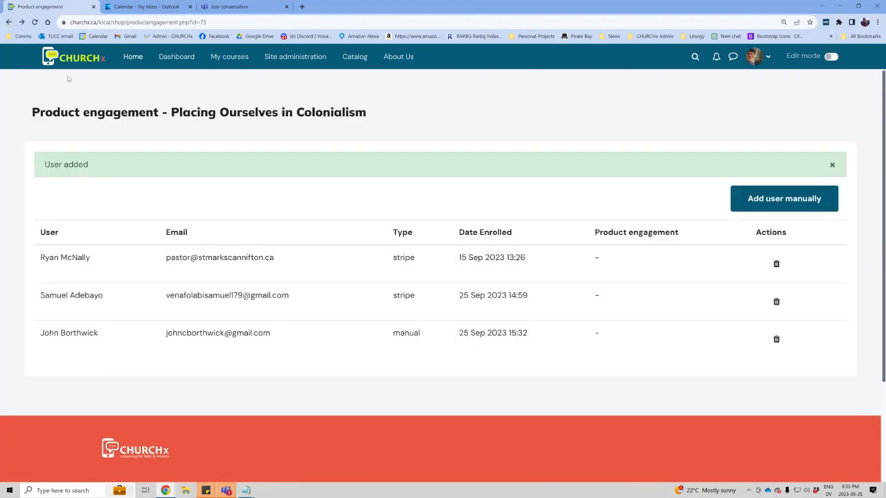
click(9, 22)
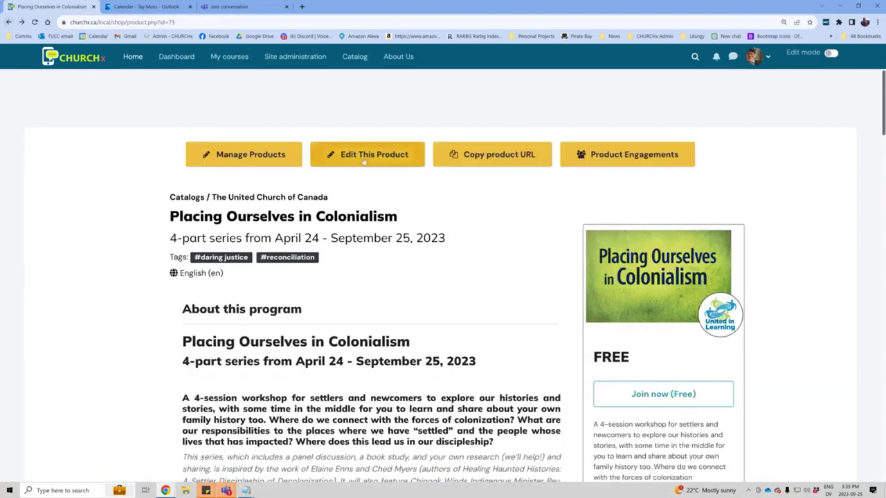
- Open the product's edit form and expand the Courses to enroll list under Course Enrolments
click(364, 158)
scroll(442, 373, down, 1)
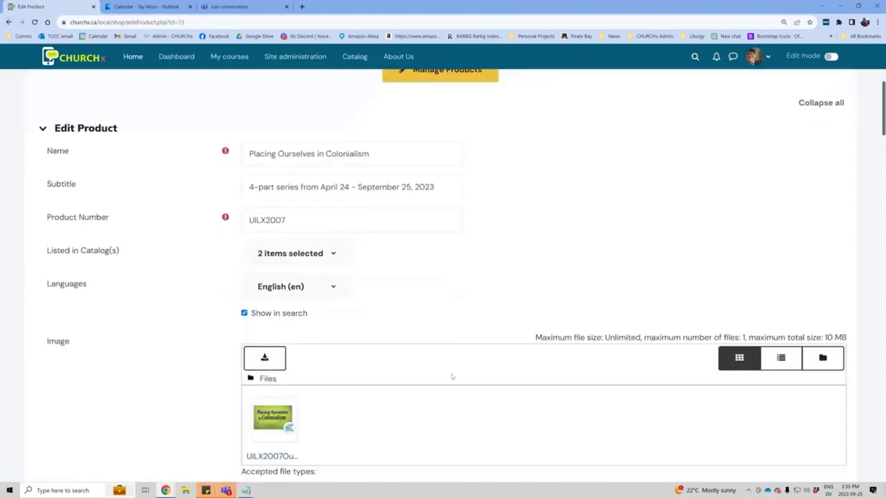
scroll(426, 358, down, 7)
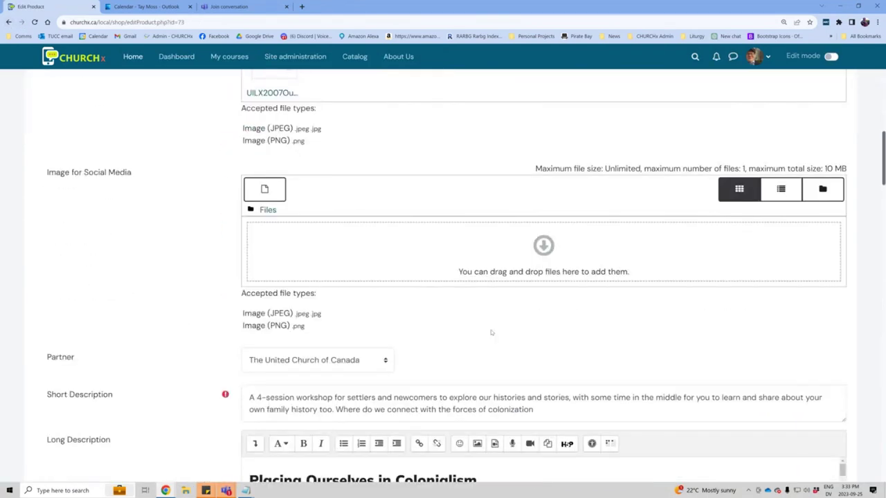
scroll(491, 332, down, 13)
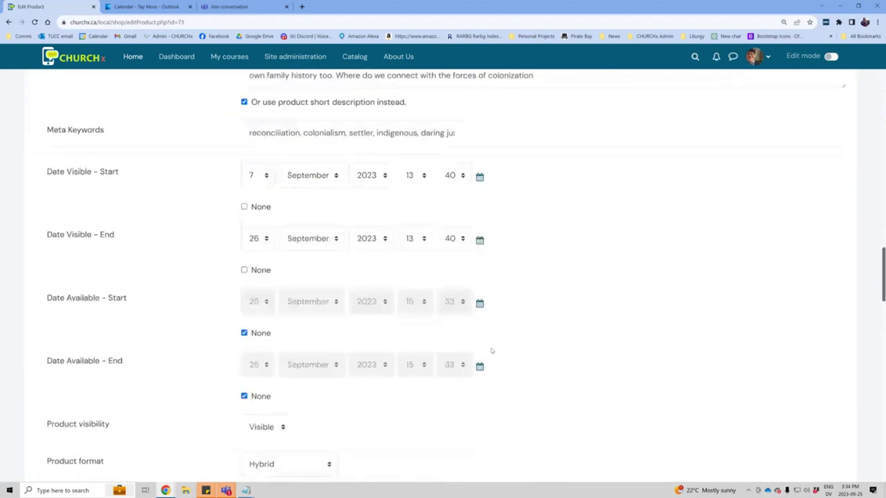
scroll(492, 351, down, 5)
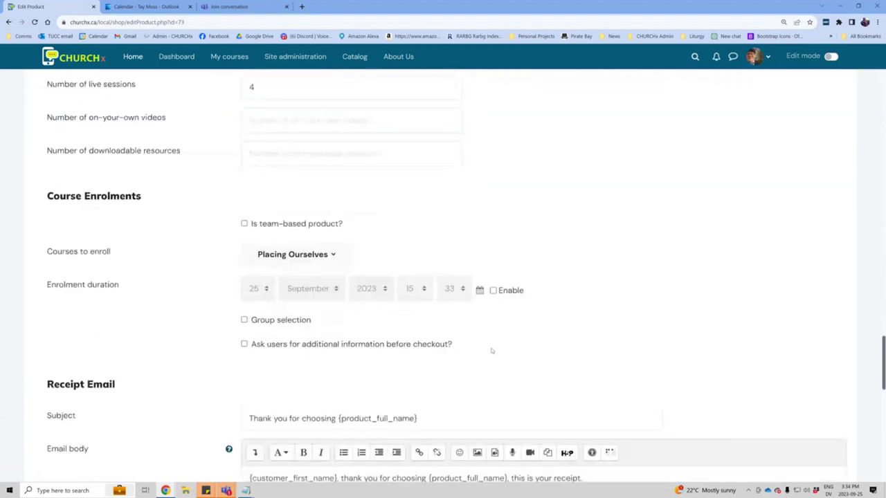
triple_click(119, 254)
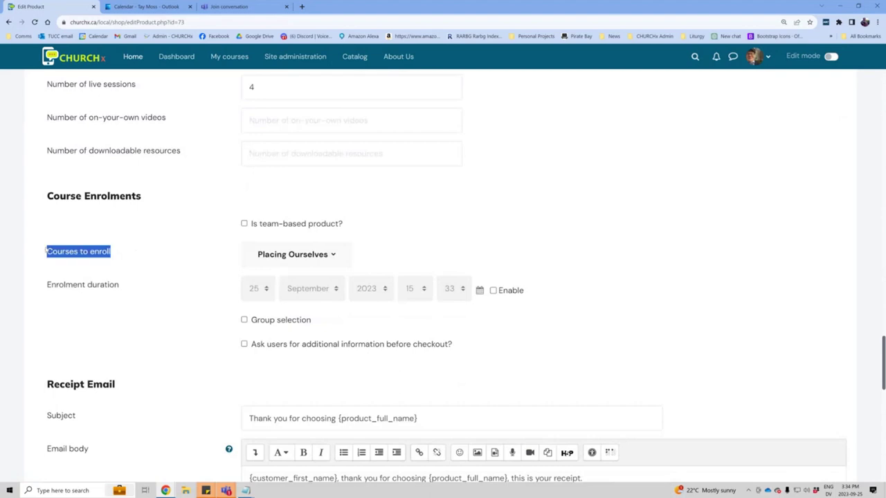
click(332, 255)
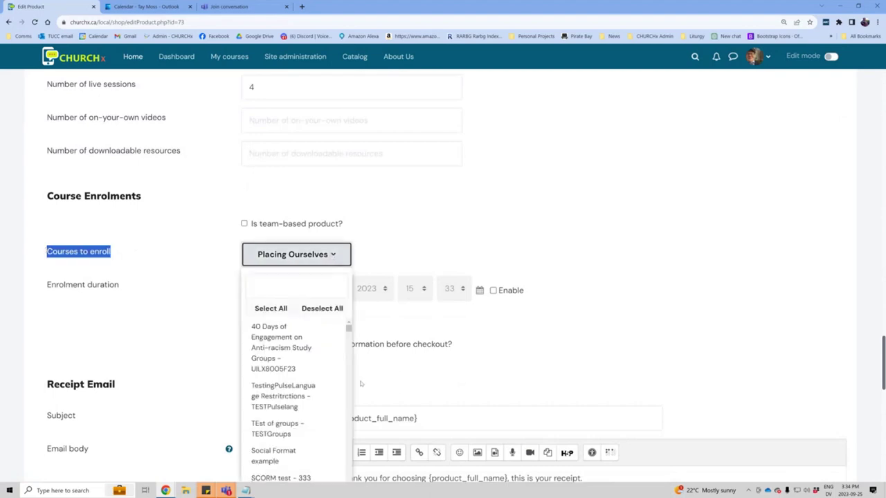
- Search the course list for 'Wisdom', 'days' and 'EDGE', closing it with Placing Ourselves still selected
scroll(361, 382, down, 2)
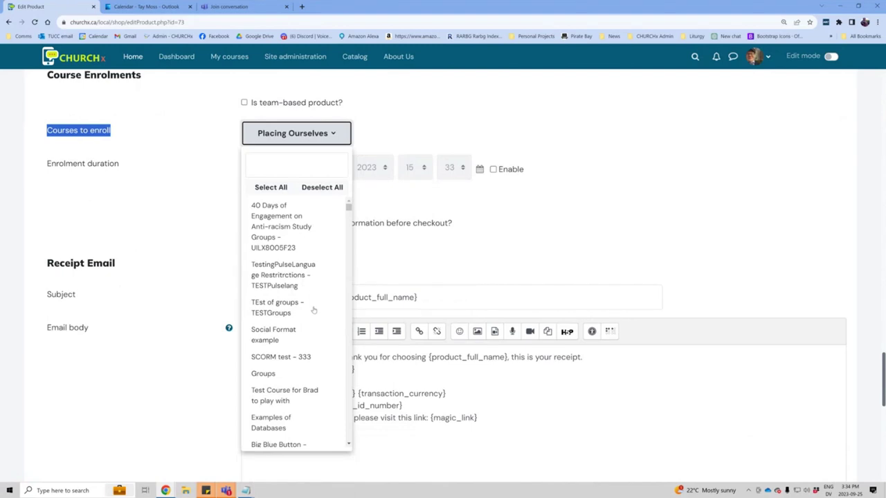
click(296, 161)
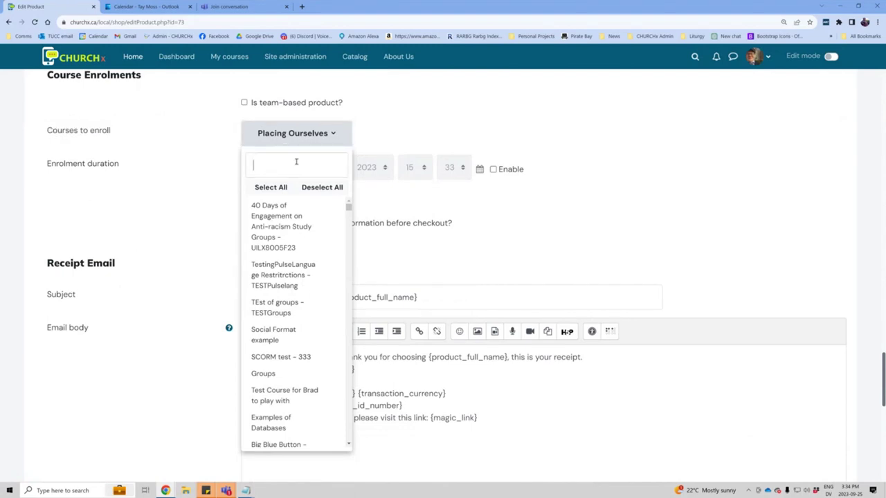
text(Wisdom)
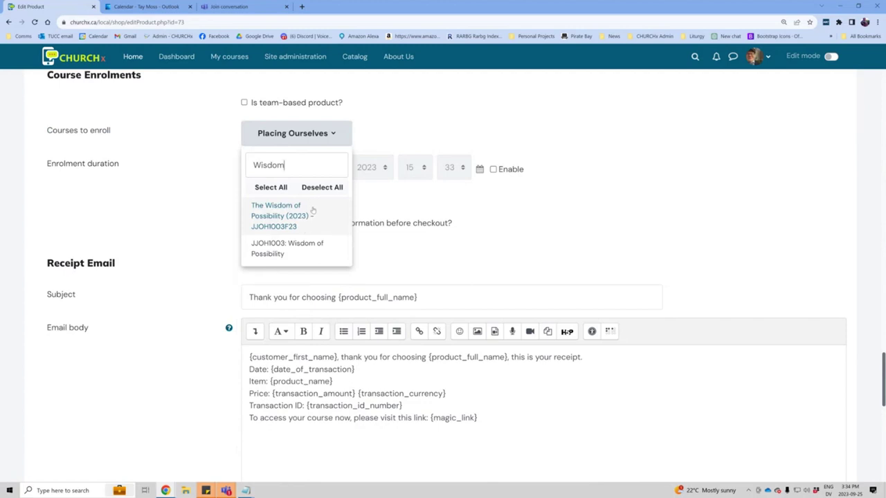
click(220, 169)
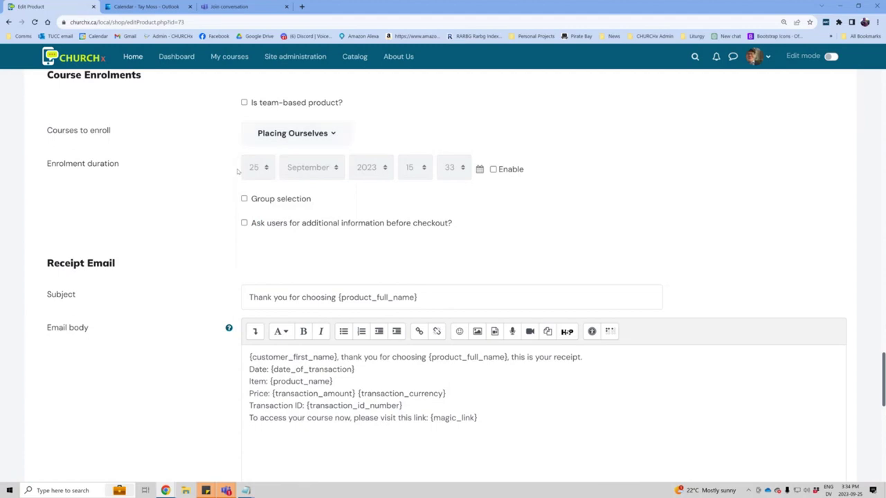
click(333, 144)
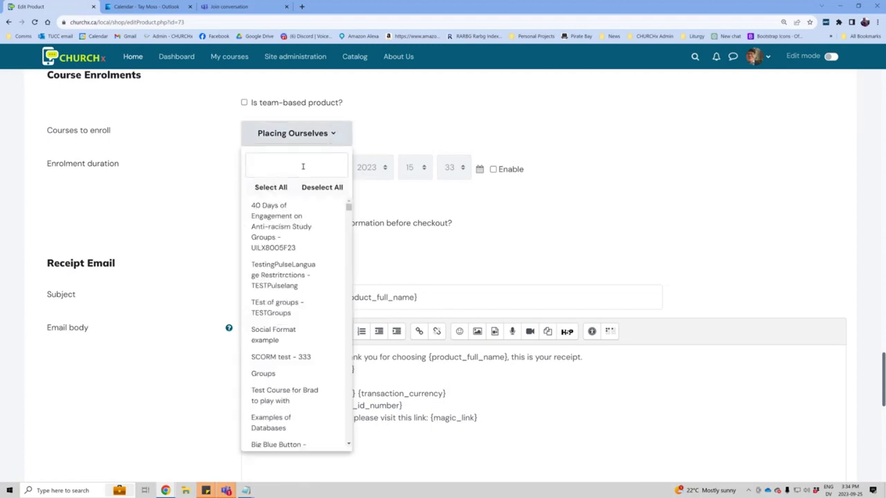
text(days)
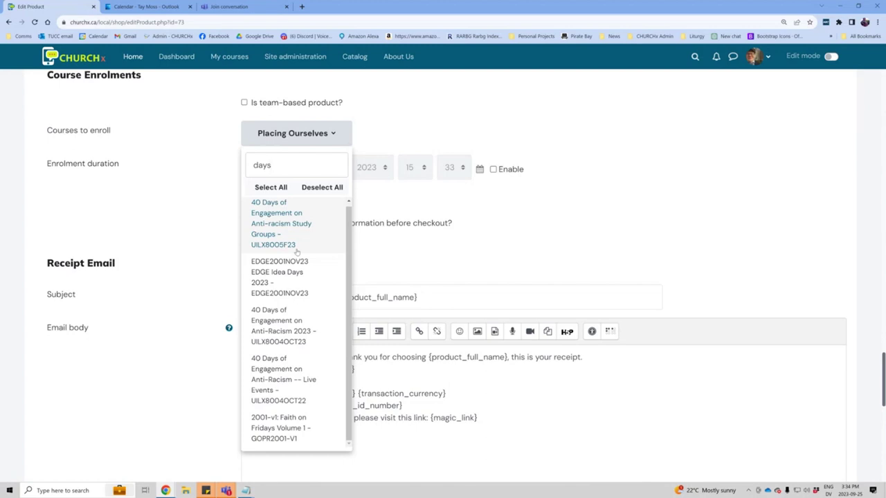
key(BackSpace)
key(BackSpace)
key(BackSpace)
key(BackSpace)
text(EDGE)
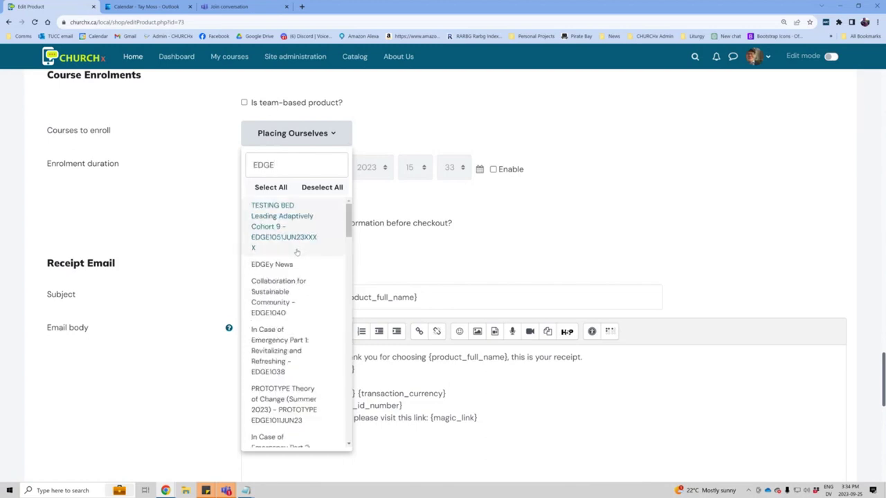
scroll(294, 326, down, 5)
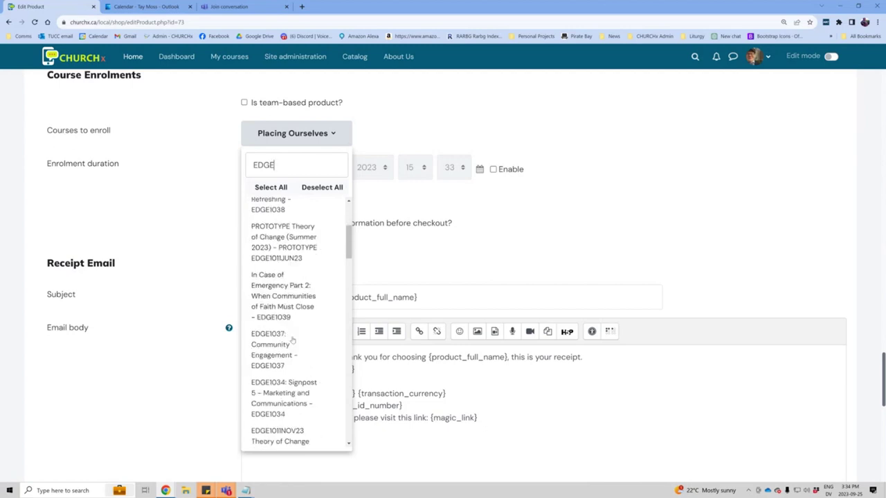
scroll(293, 340, down, 10)
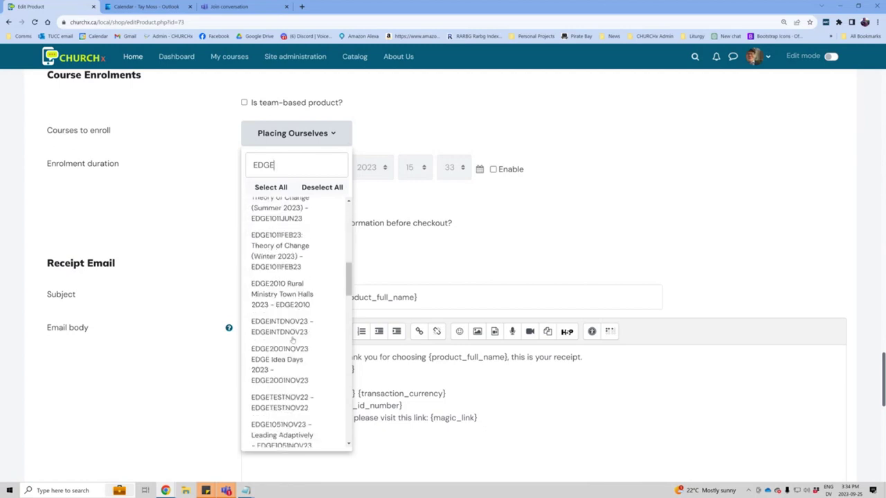
click(657, 250)
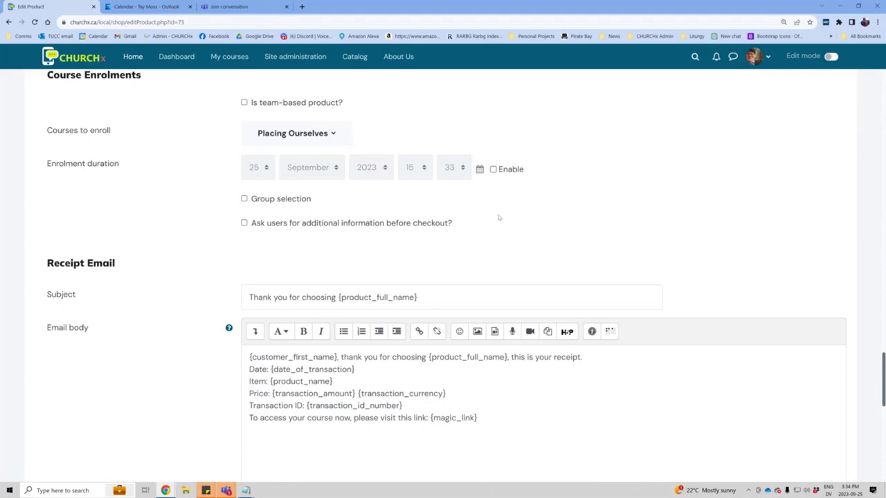
- Go back from the edit form, confirming Leave to discard the unsaved changes
scroll(592, 254, up, 1)
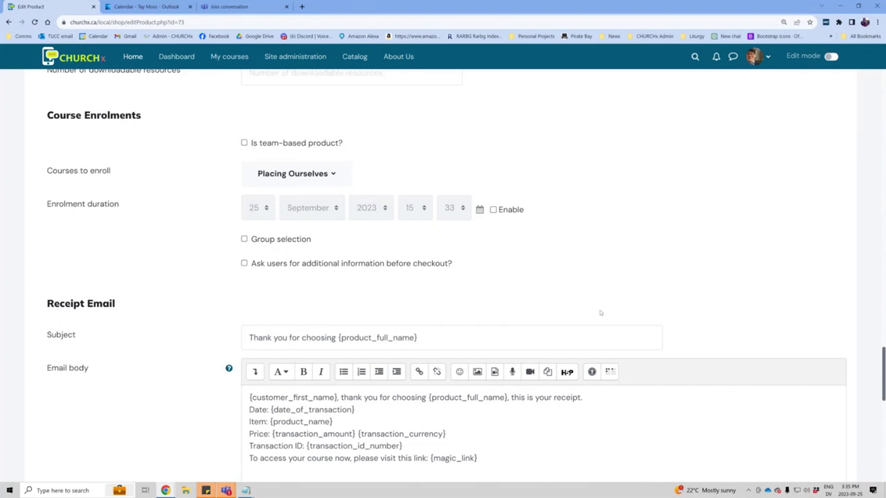
scroll(598, 310, down, 4)
scroll(532, 311, up, 1)
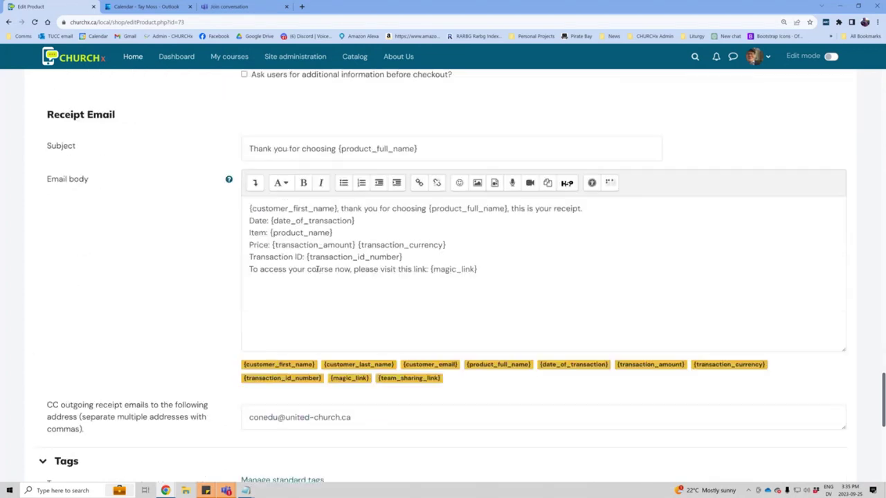
scroll(317, 269, up, 1)
click(9, 22)
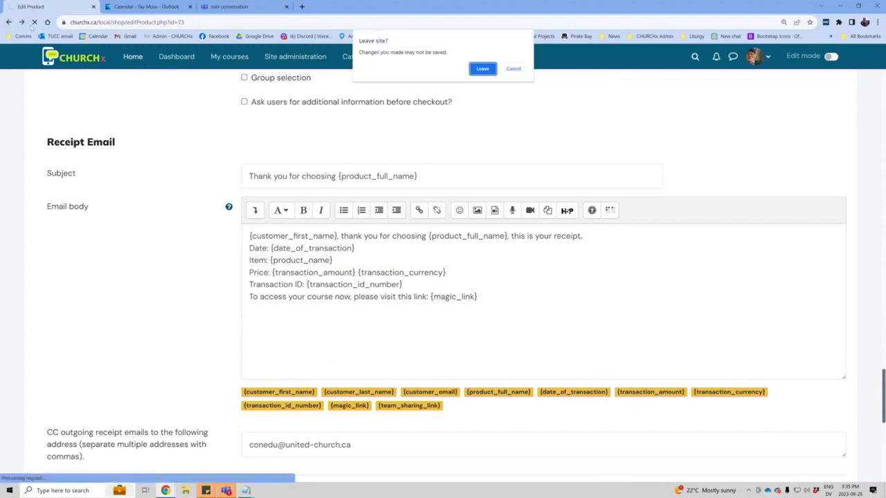
click(483, 68)
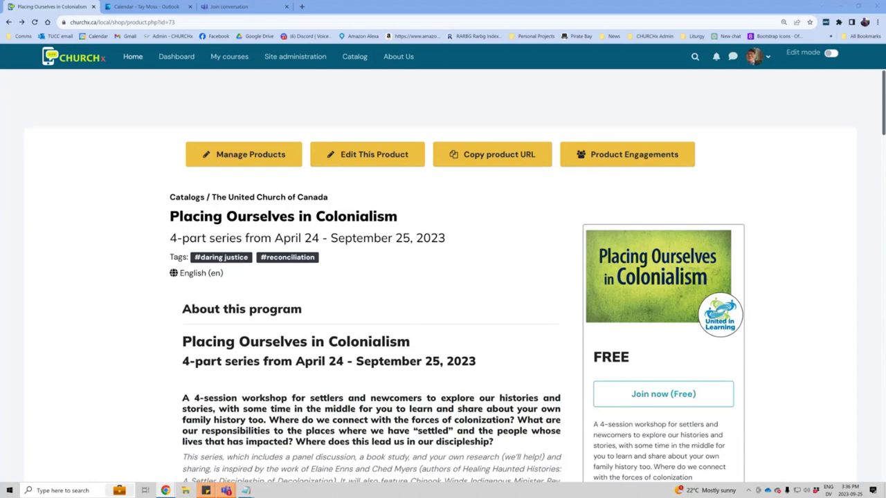
- Open the Dashboard and scroll down to the Partner Sales Report
click(176, 58)
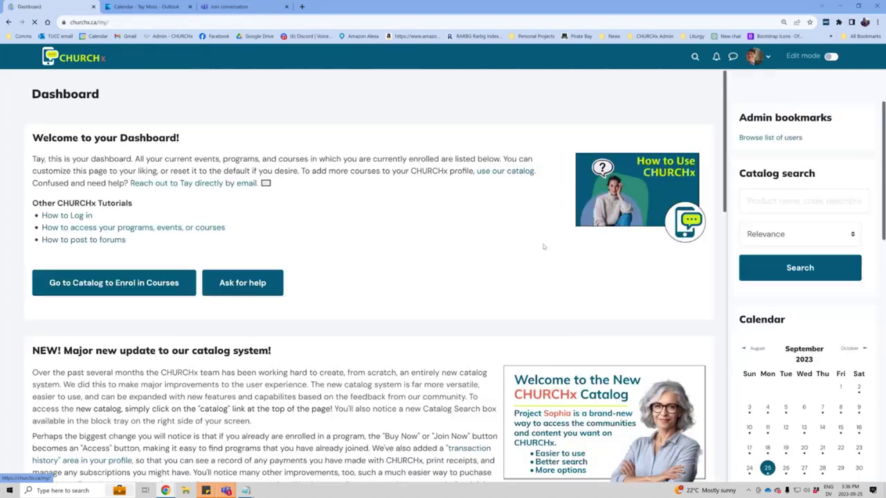
scroll(515, 286, down, 5)
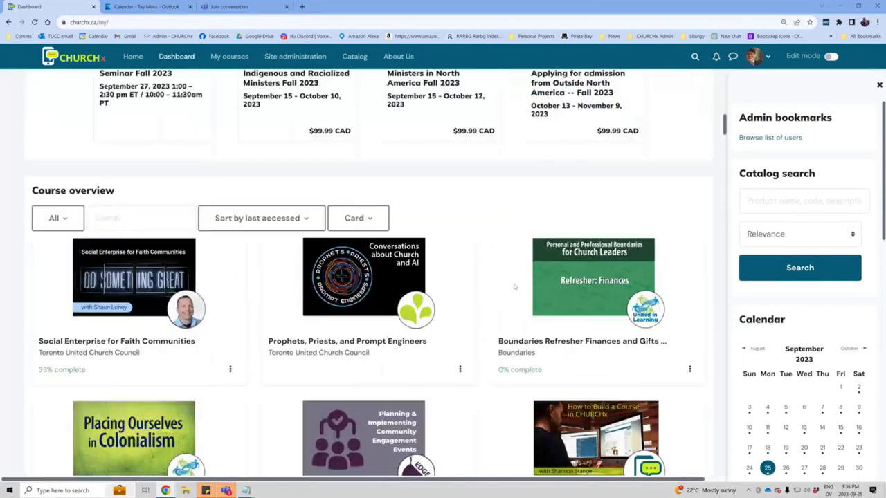
scroll(514, 286, down, 20)
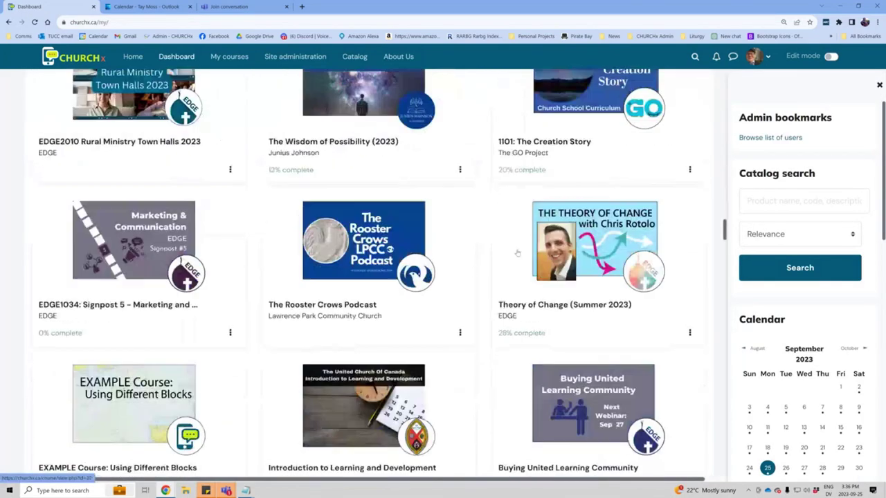
scroll(517, 253, down, 20)
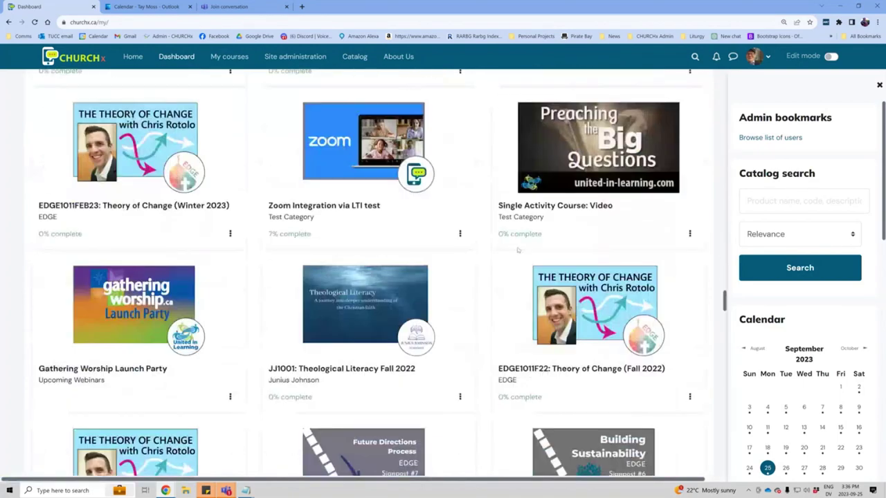
scroll(517, 251, down, 10)
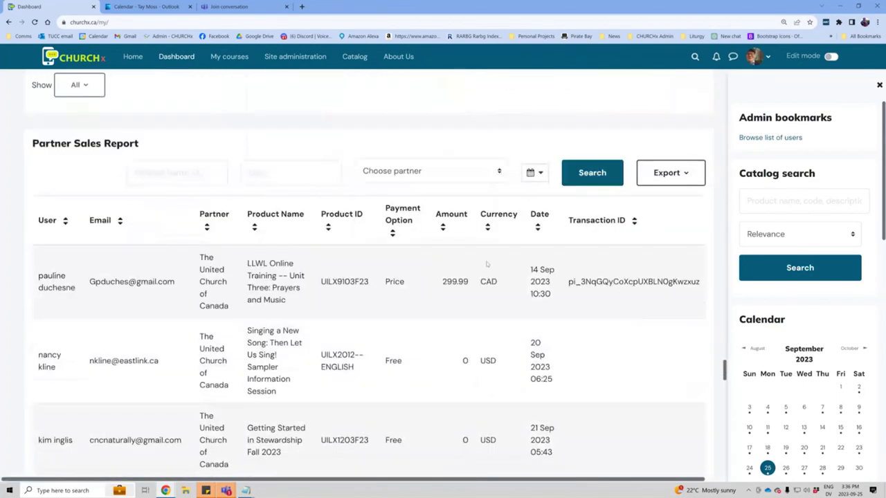
drag(167, 148, 5, 141)
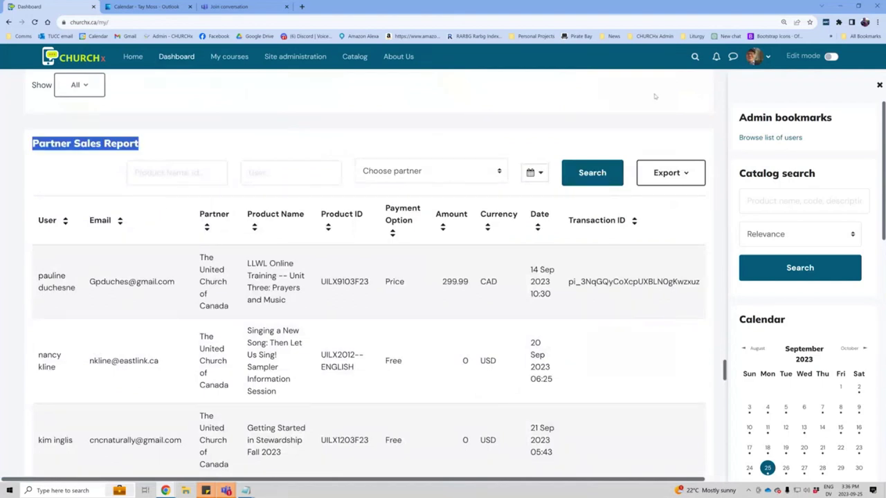
- Turn on Dashboard editing and browse the Add a block list without adding any block
click(829, 57)
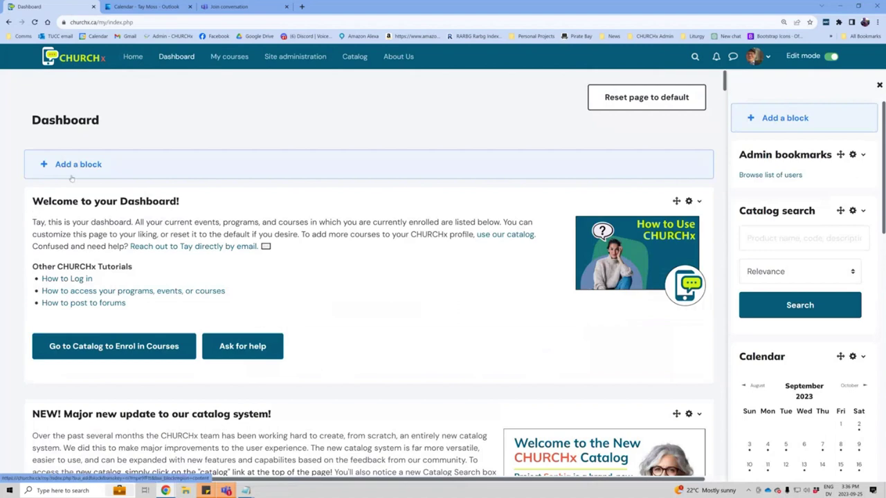
click(72, 171)
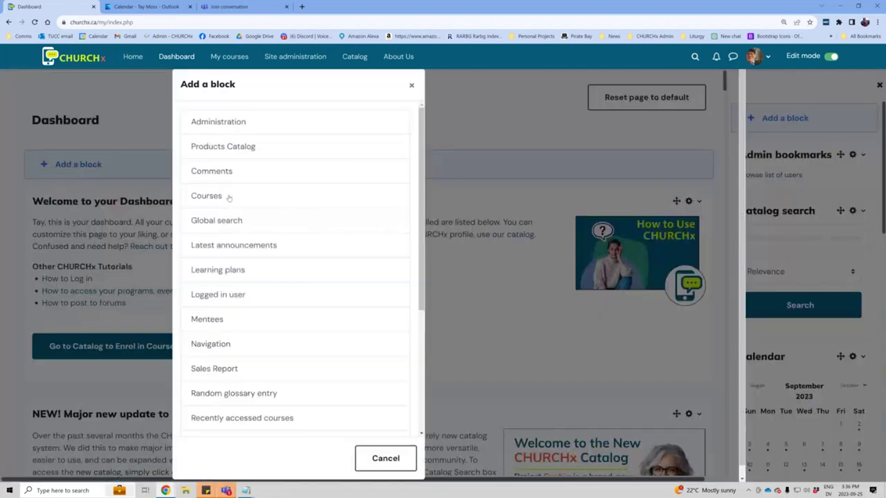
scroll(244, 378, down, 2)
scroll(243, 378, down, 1)
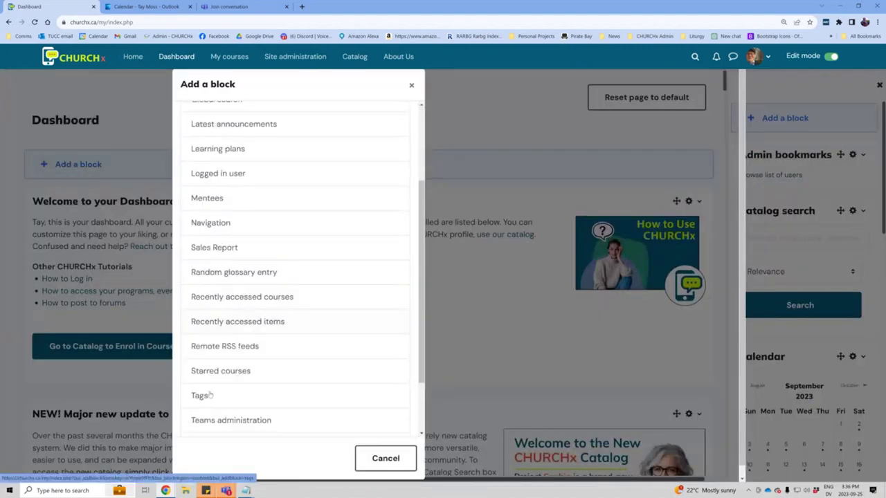
scroll(242, 374, down, 2)
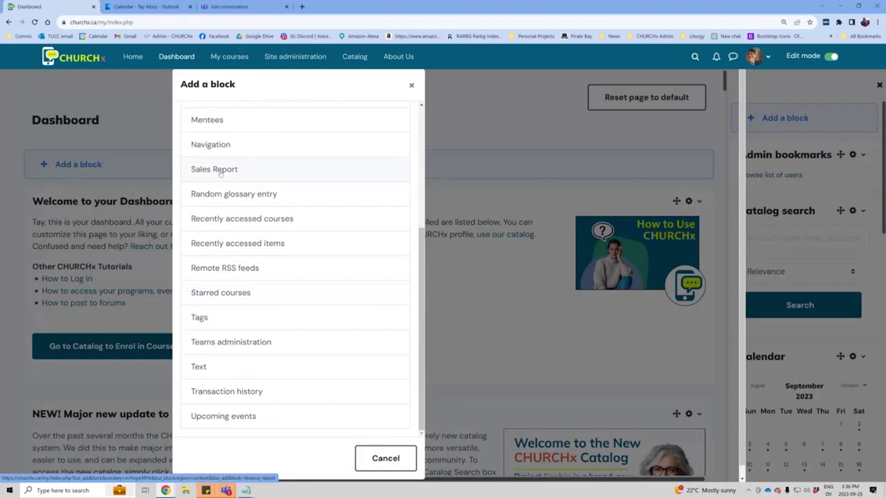
click(383, 458)
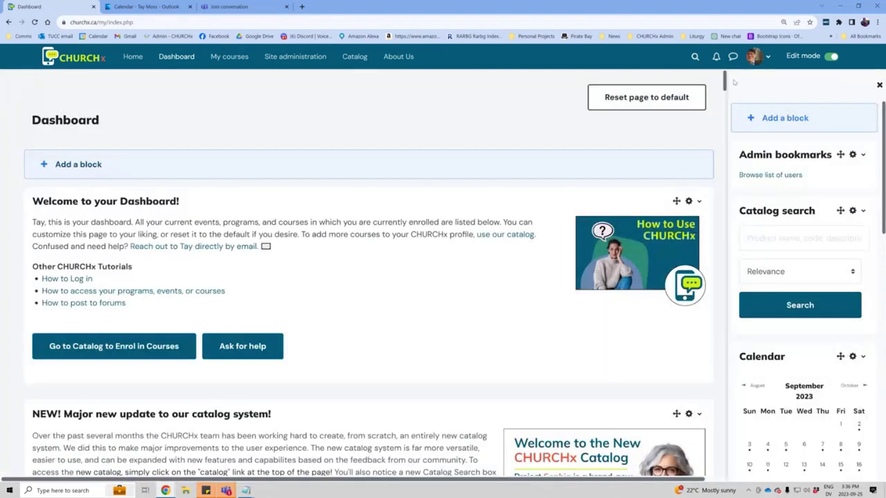
- Switch Dashboard editing off and scroll back down to the Partner Sales Report table
scroll(247, 381, down, 12)
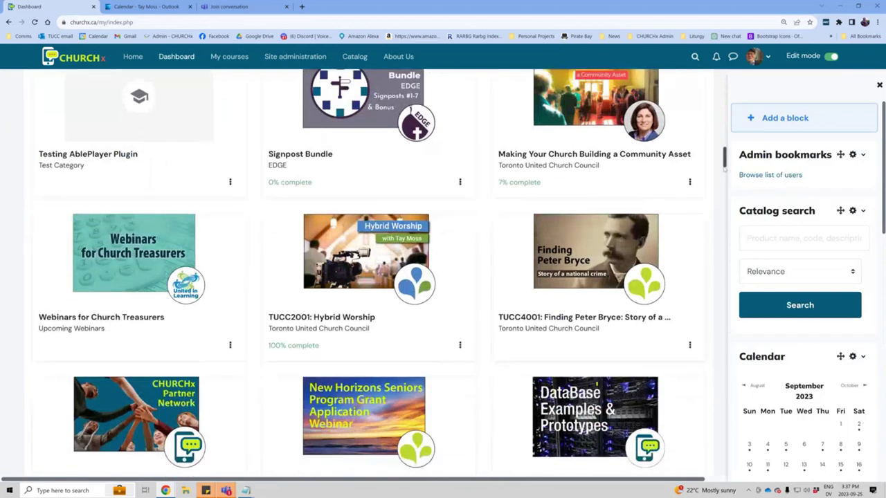
drag(725, 160, 717, 379)
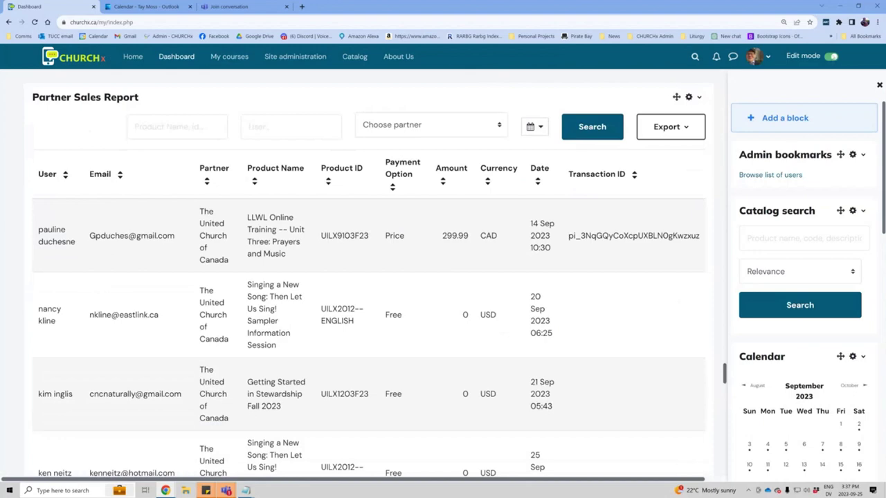
click(830, 56)
scroll(491, 356, down, 5)
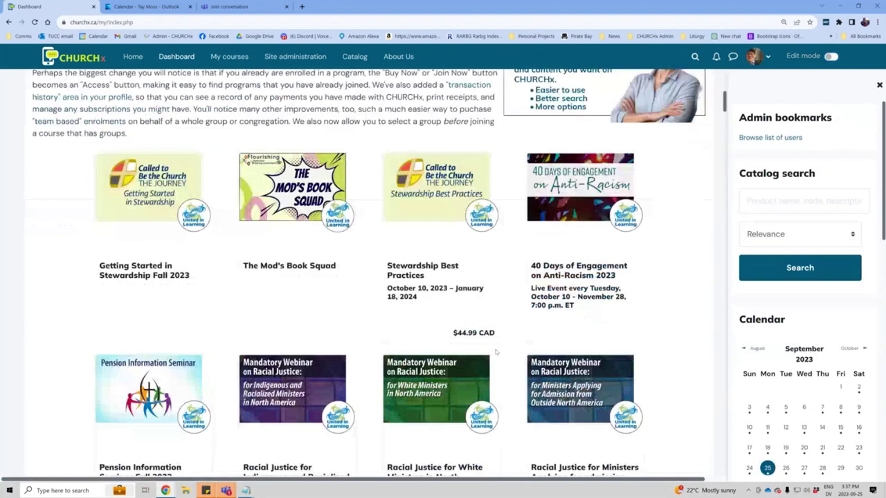
scroll(495, 353, down, 10)
click(726, 201)
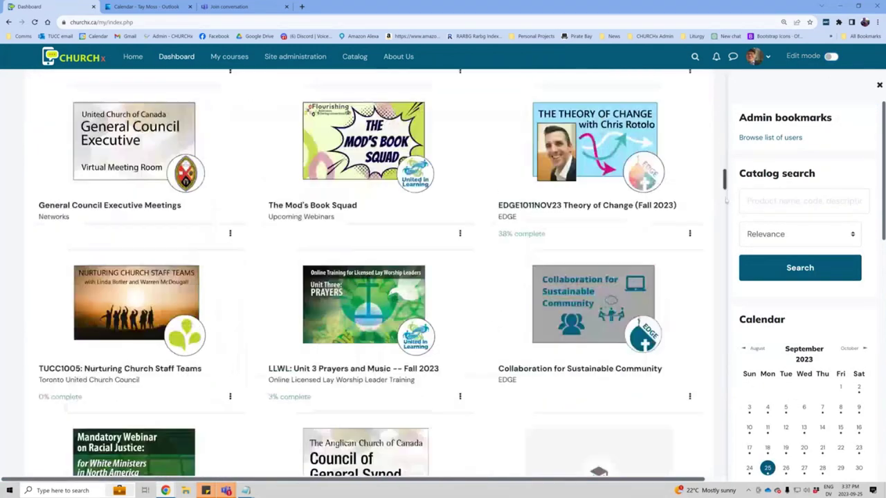
drag(726, 200, 717, 378)
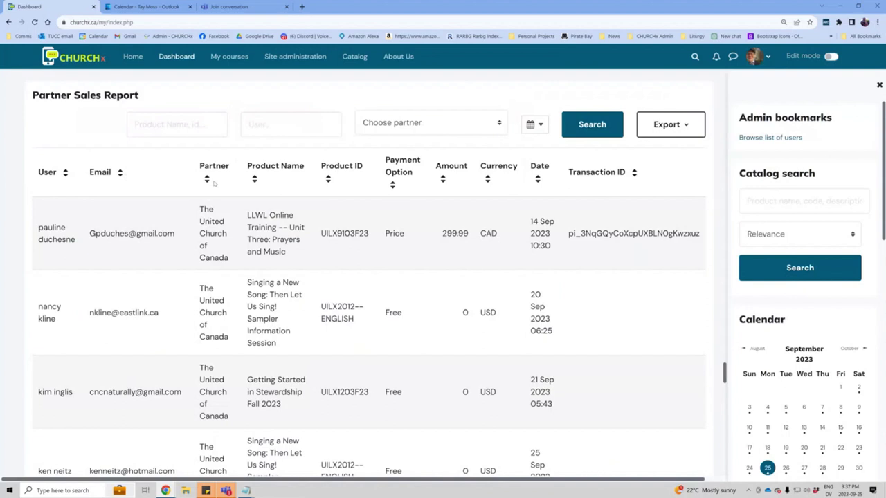
- Filter the Partner Sales Report by one user's surname, then preview the Export and date-range options
click(275, 128)
text(Borthwick)
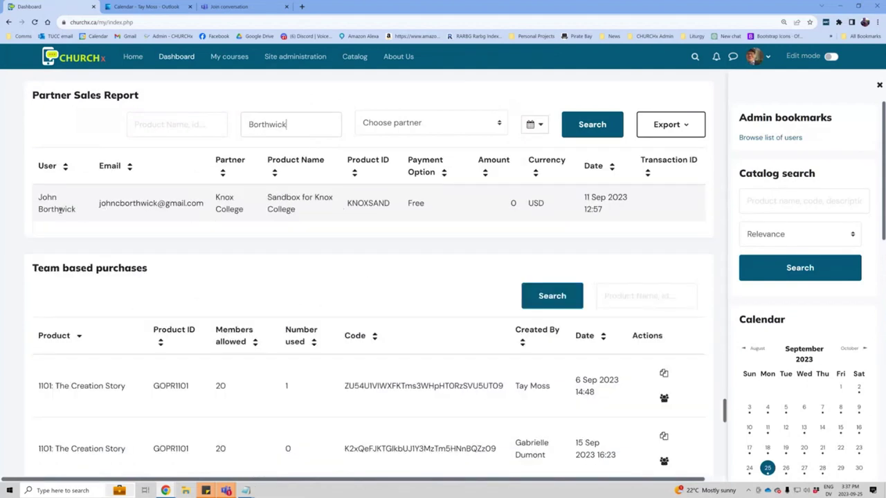
drag(48, 209, 710, 280)
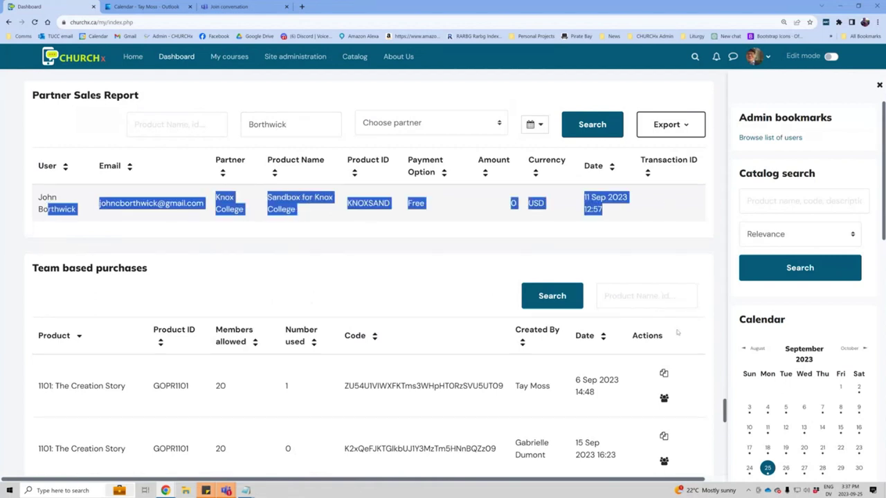
click(678, 131)
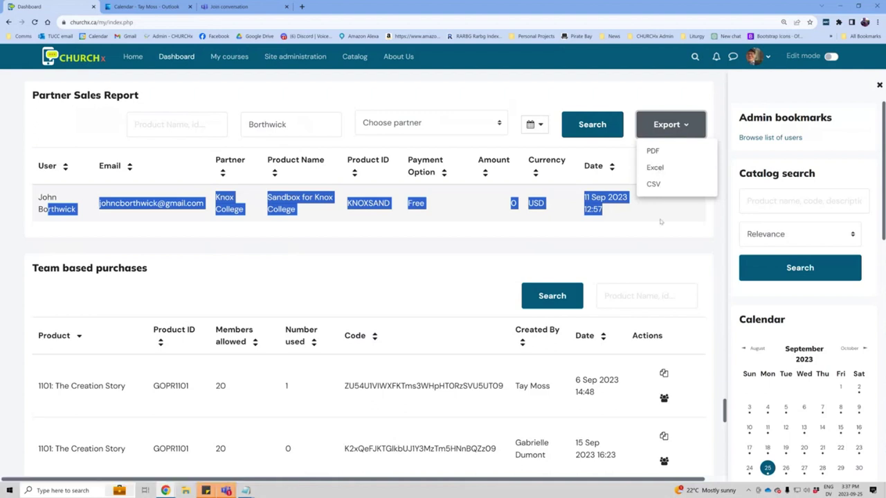
click(534, 126)
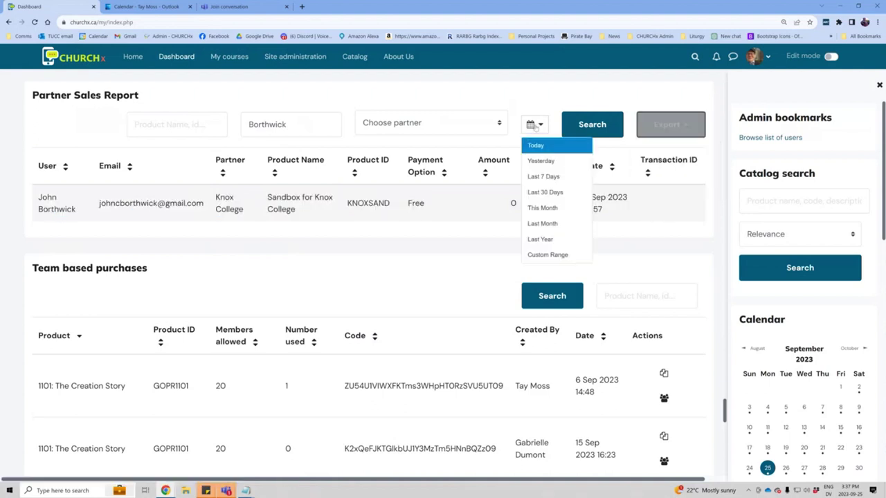
- Clear the user filter and limit the report to a preset monthly date range
click(542, 223)
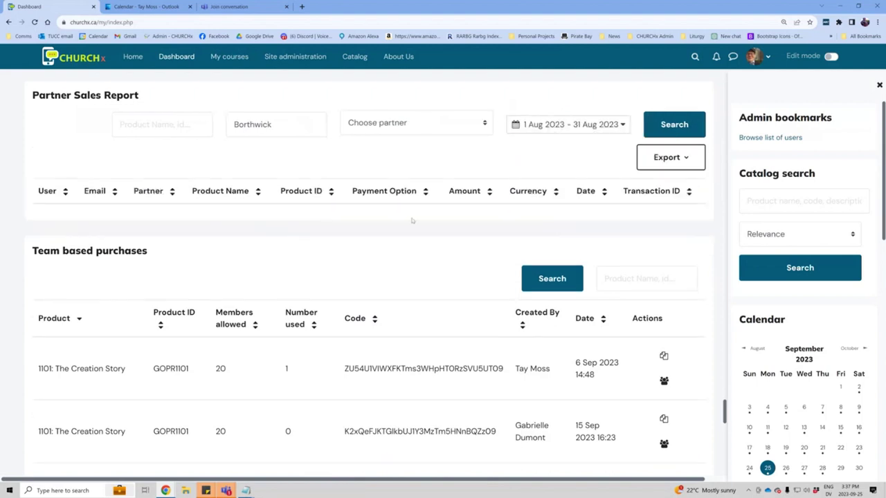
drag(321, 126, 228, 116)
key(BackSpace)
click(678, 126)
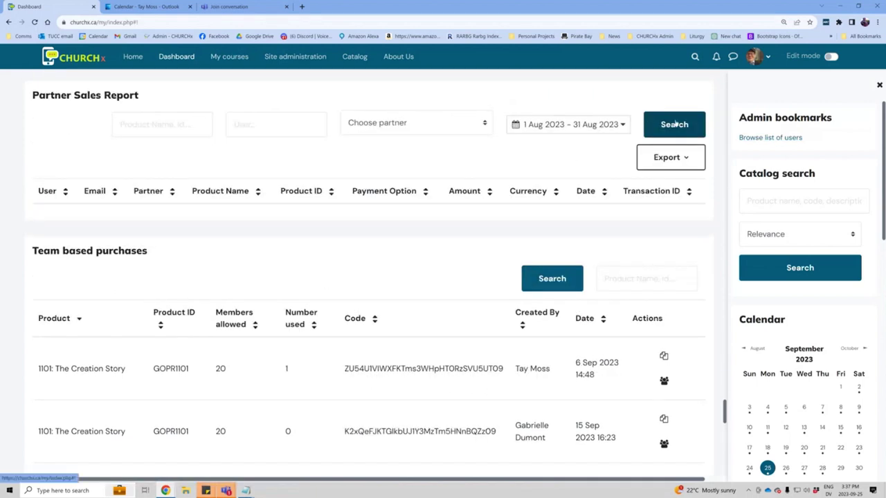
click(592, 130)
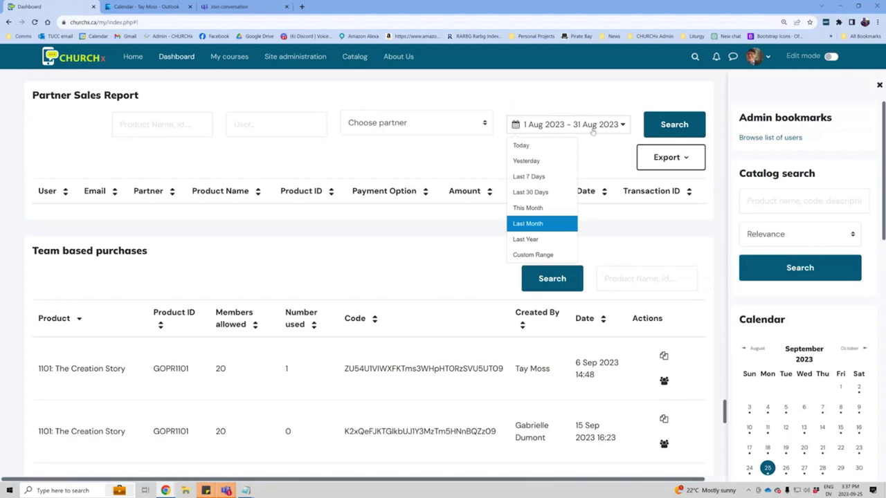
click(528, 207)
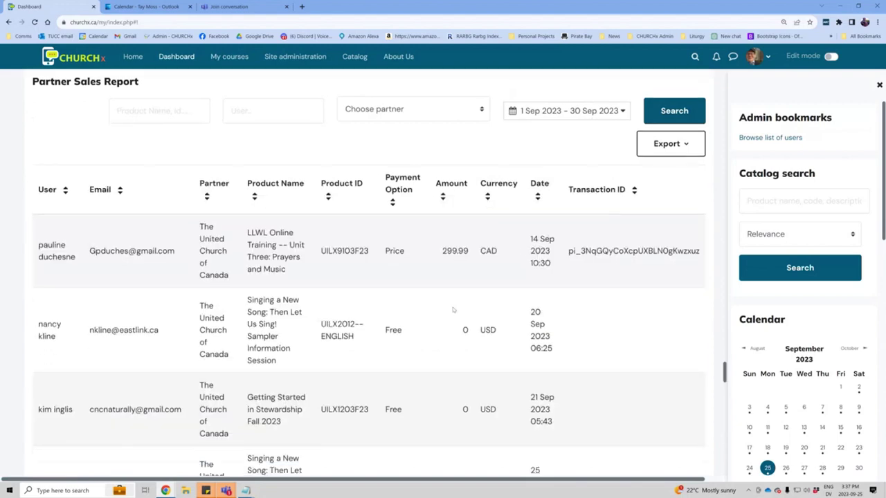
- Scroll through the report rows and pagination down to the Team based purchases block
scroll(453, 310, down, 7)
scroll(457, 307, up, 6)
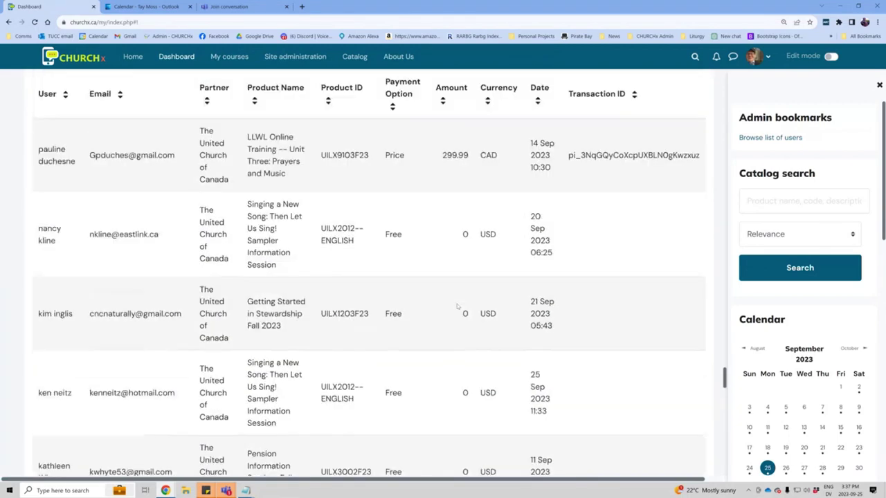
scroll(456, 306, up, 3)
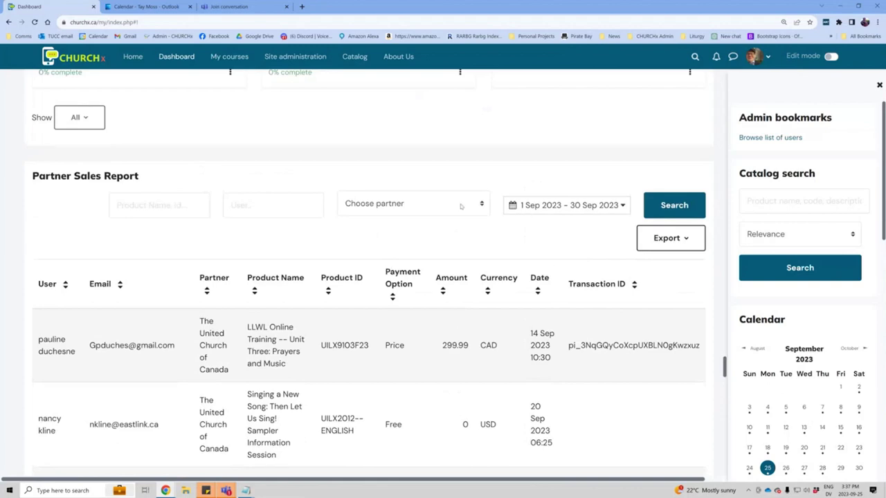
scroll(417, 399, down, 5)
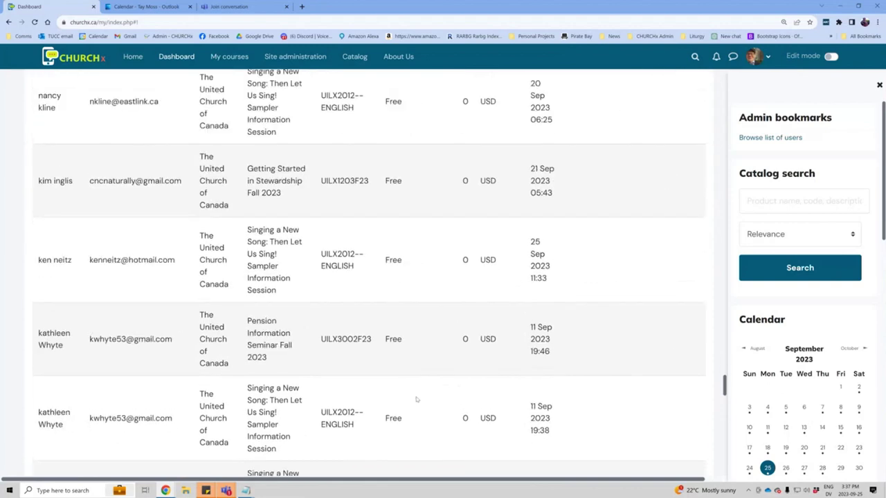
scroll(417, 399, down, 8)
scroll(418, 395, up, 7)
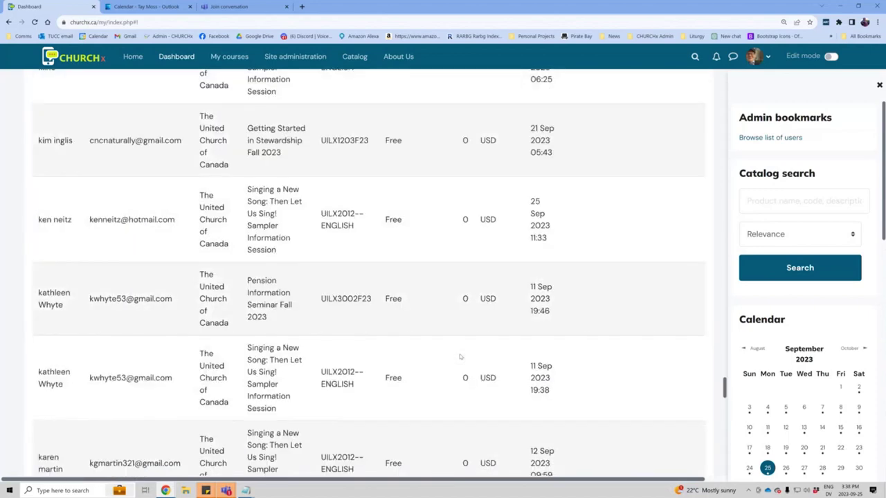
scroll(522, 321, down, 6)
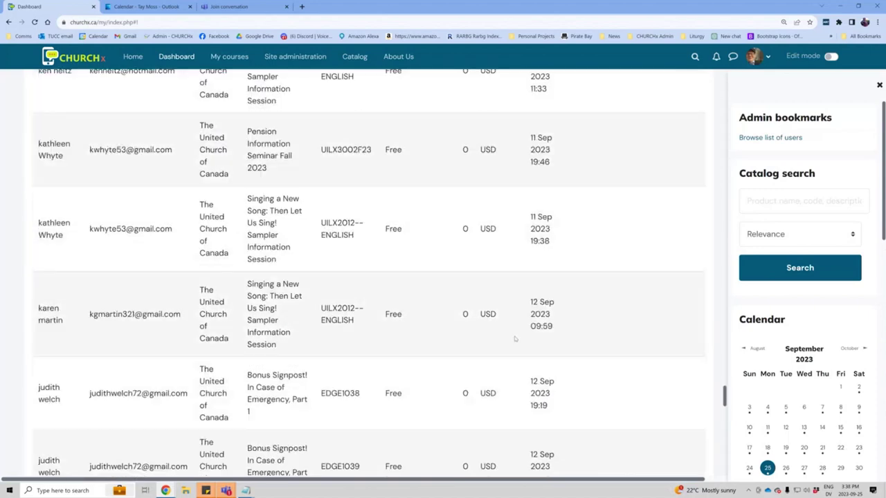
scroll(514, 339, down, 2)
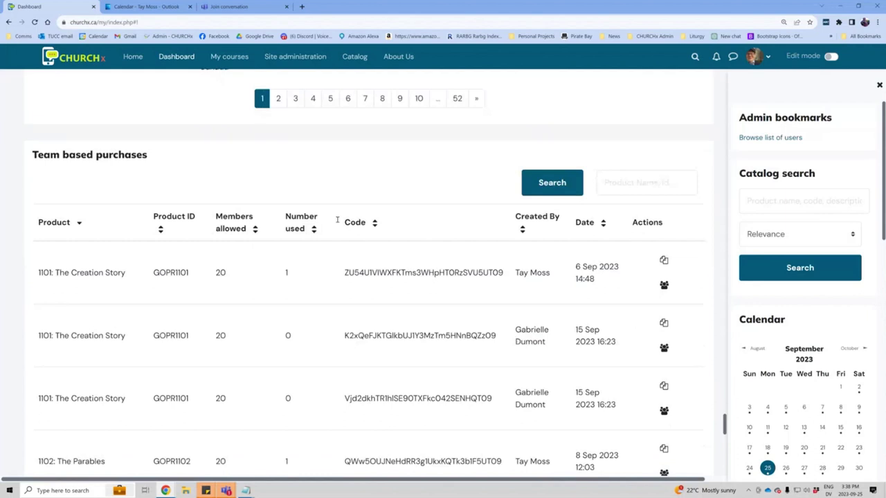
- Turn on dashboard editing, browse the Add a block list without adding one, and scroll to Team based purchases
drag(196, 164, 10, 152)
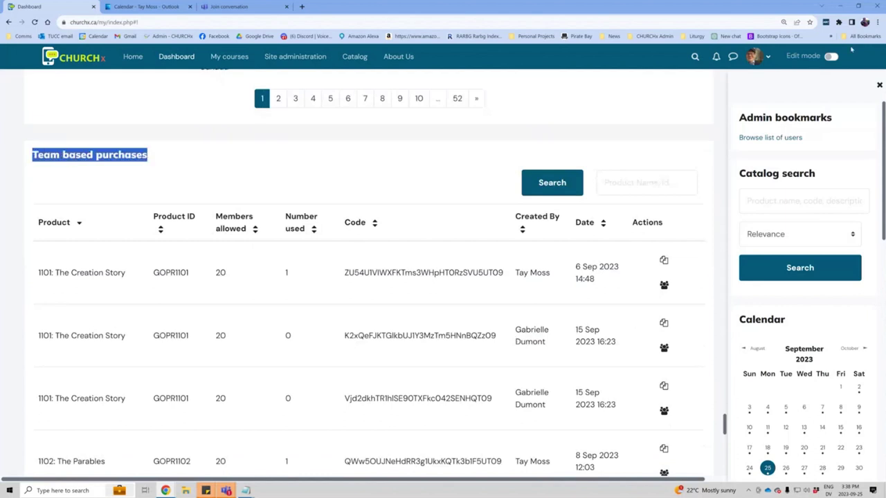
click(831, 56)
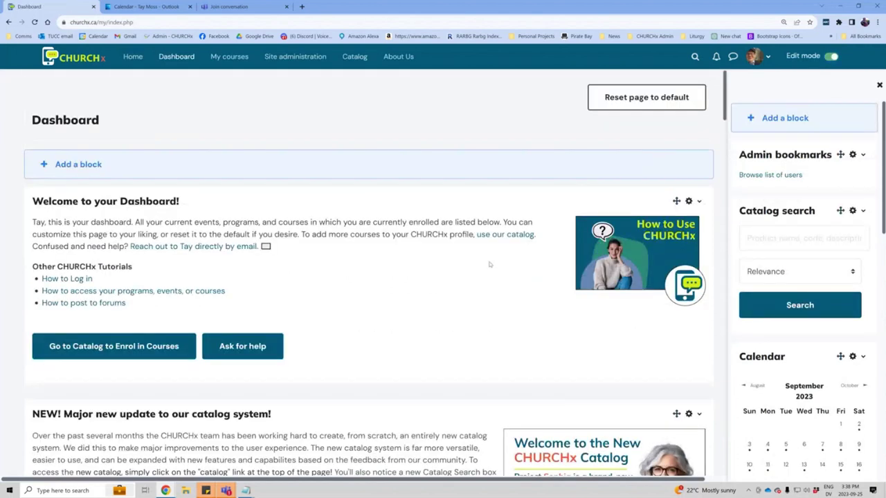
click(77, 168)
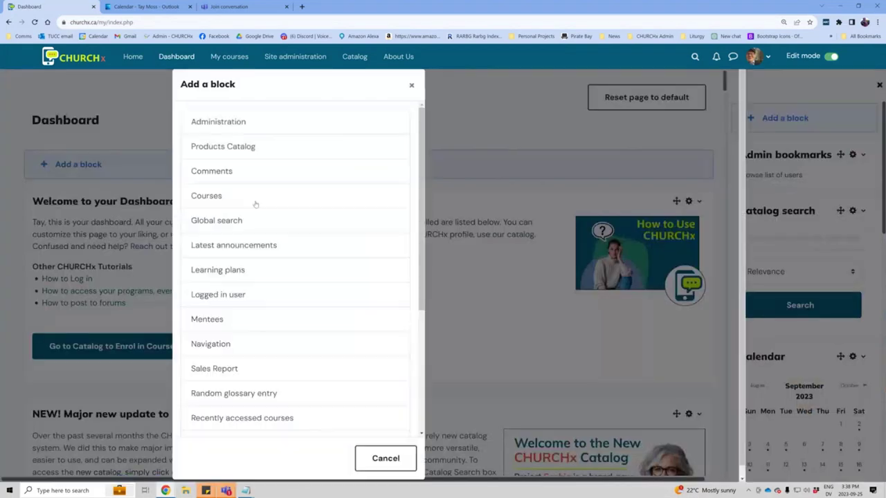
scroll(295, 346, down, 2)
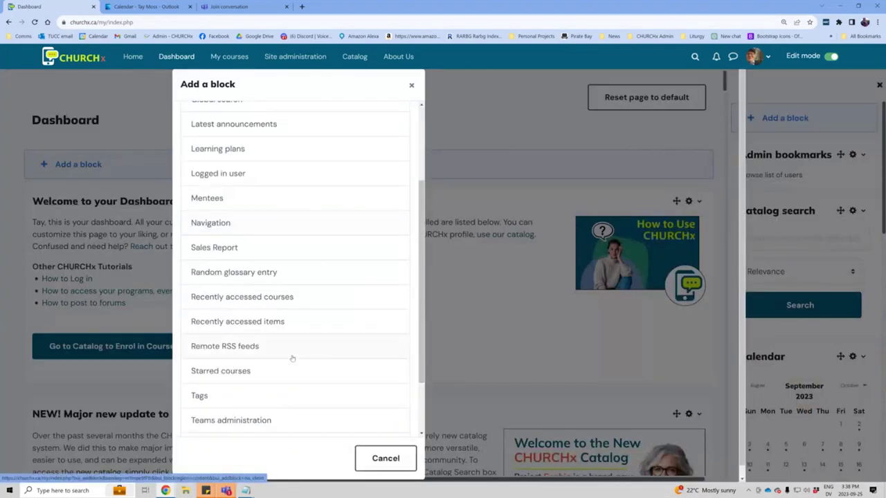
scroll(254, 425, down, 1)
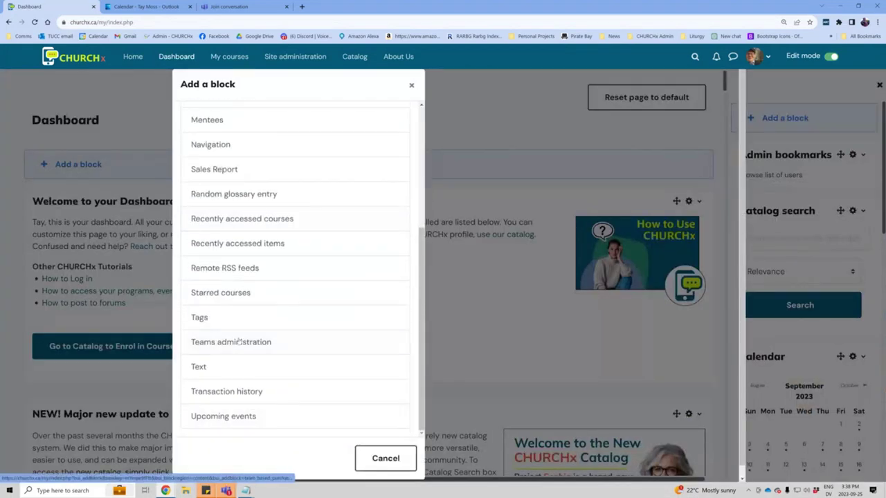
click(411, 84)
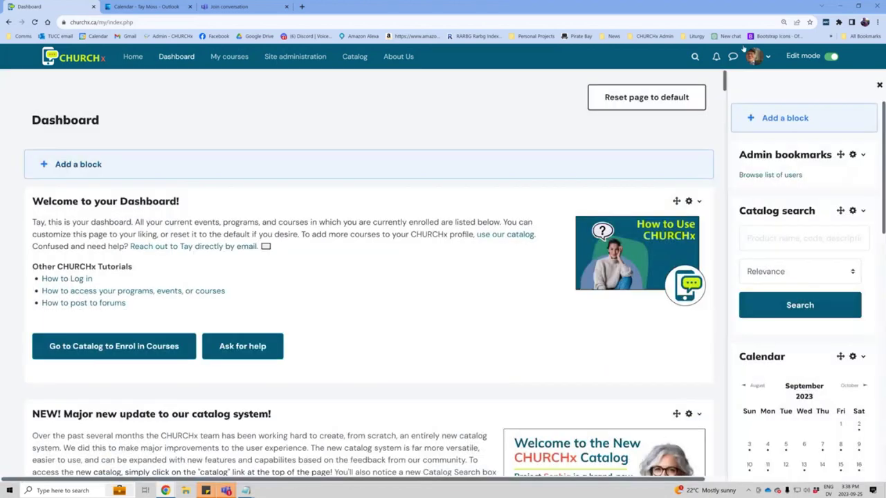
drag(726, 79, 713, 433)
scroll(383, 241, down, 1)
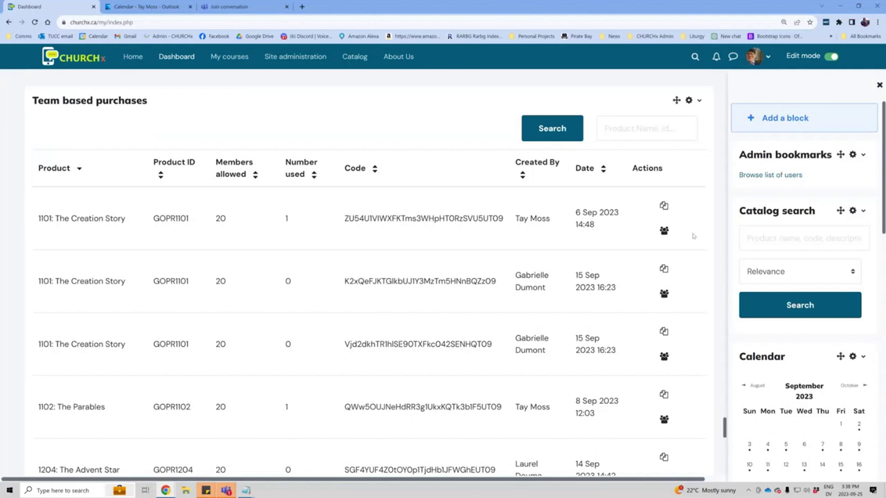
click(663, 232)
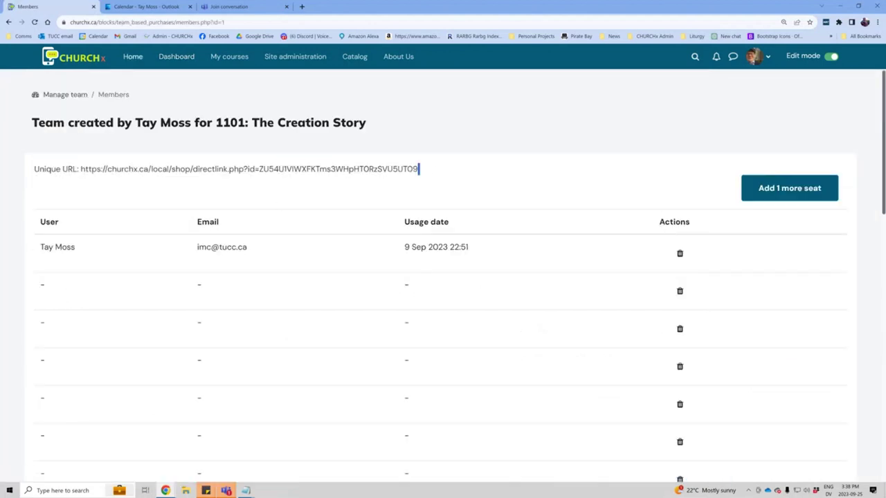
drag(419, 169, 8, 170)
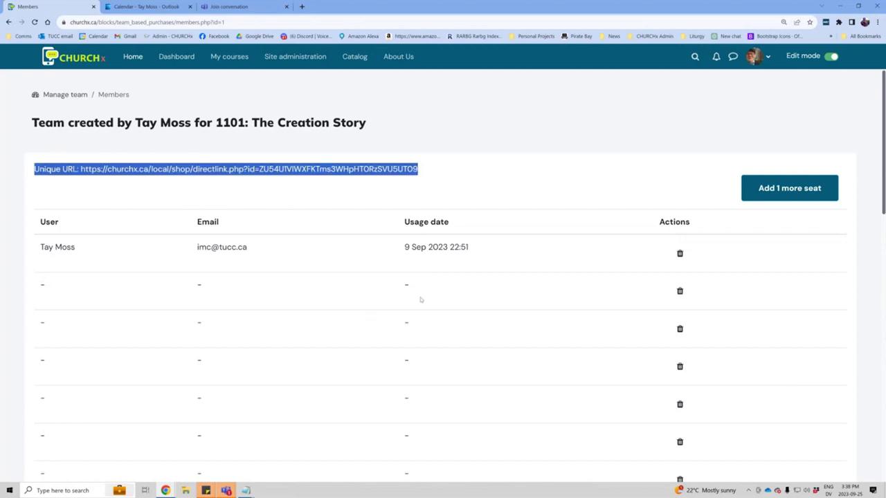
drag(484, 242, 364, 255)
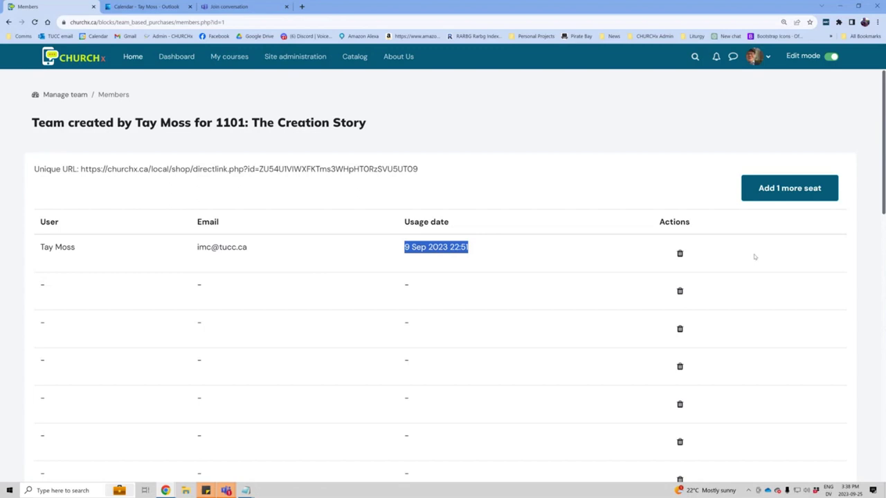
click(432, 167)
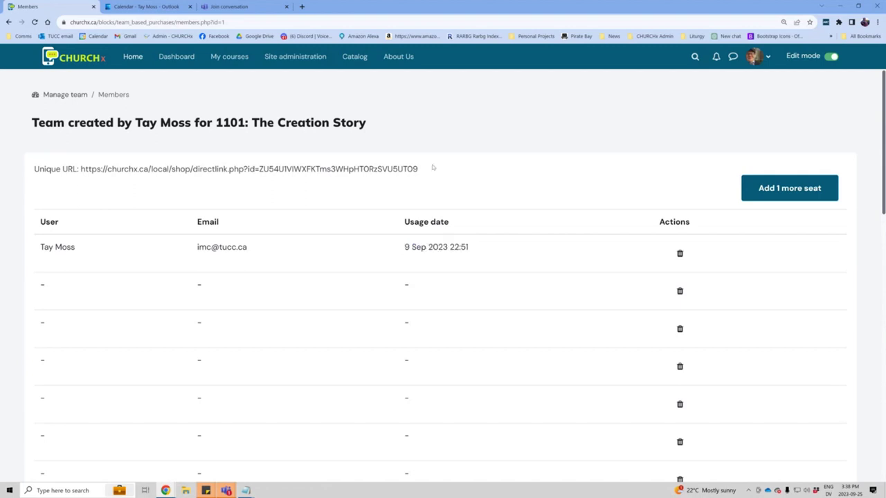
drag(432, 167, 79, 169)
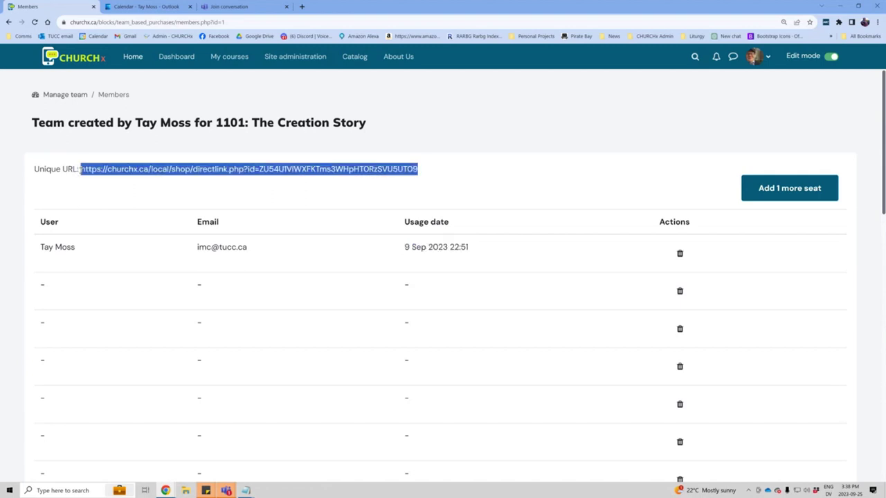
click(8, 23)
- Copy the join link for the first 1101: The Creation Story code, noting 1 of 20 seats used
scroll(554, 360, down, 2)
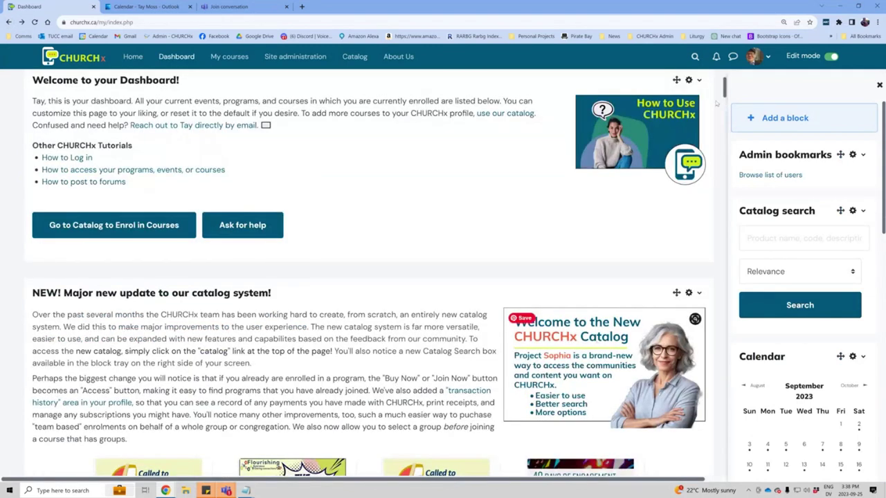
drag(726, 84, 713, 431)
scroll(712, 432, up, 2)
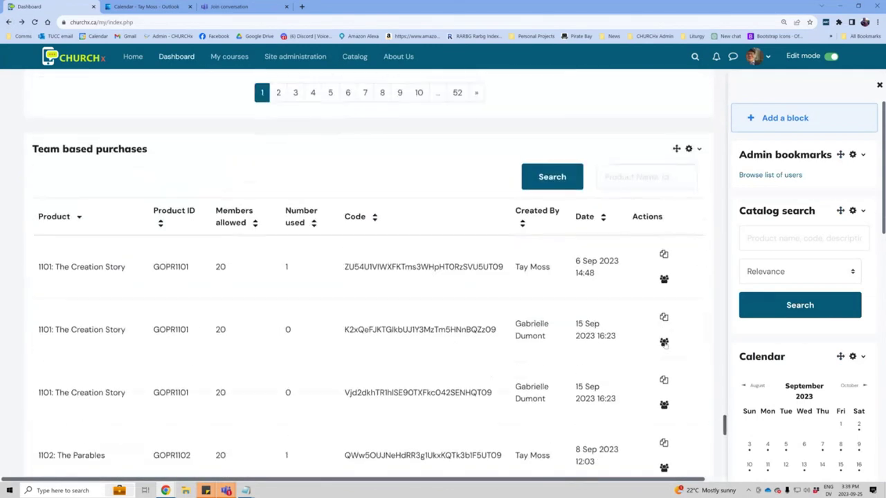
click(663, 254)
double_click(218, 268)
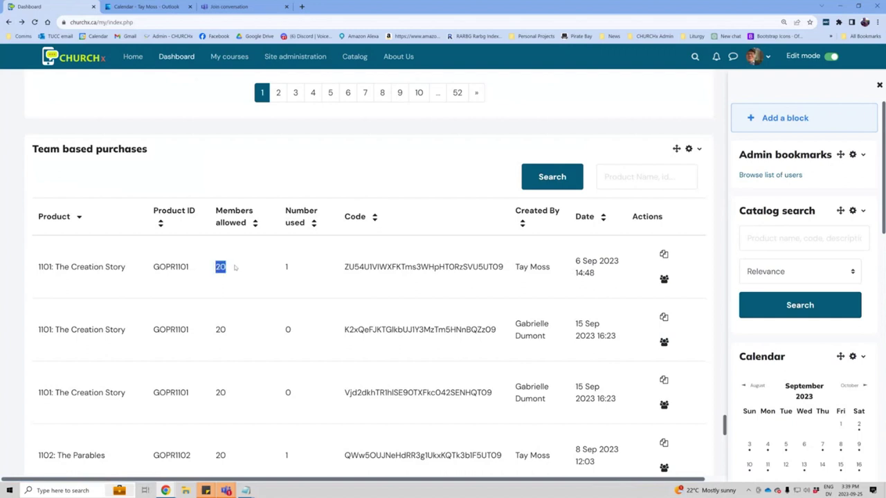
double_click(287, 267)
- Scroll the right block drawer down to the Links for Managers block
scroll(424, 304, down, 3)
scroll(424, 309, down, 2)
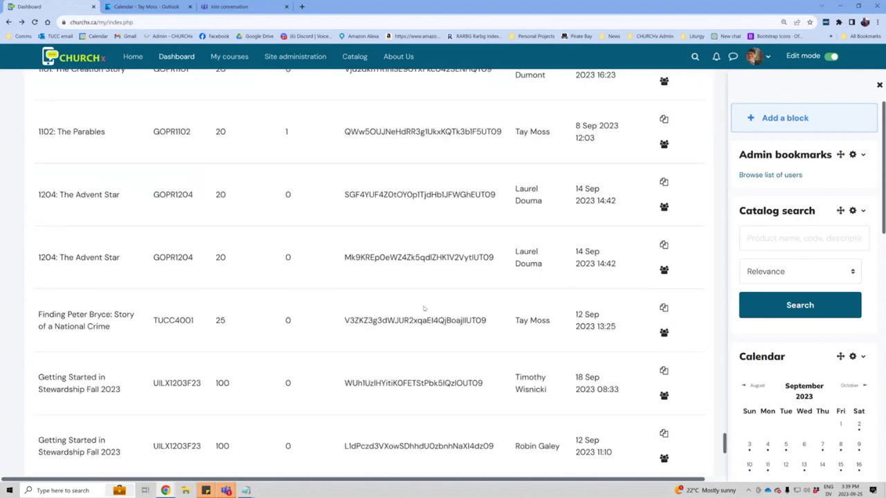
scroll(423, 305, down, 1)
scroll(425, 306, up, 5)
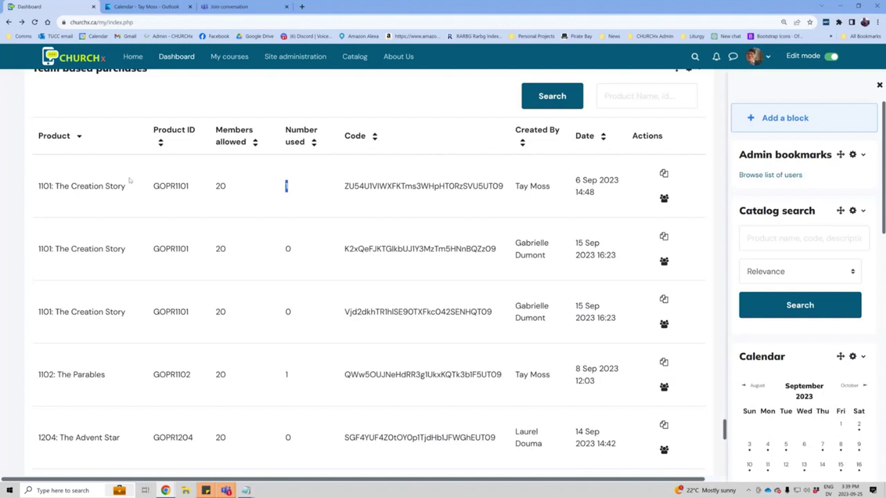
scroll(854, 218, down, 1)
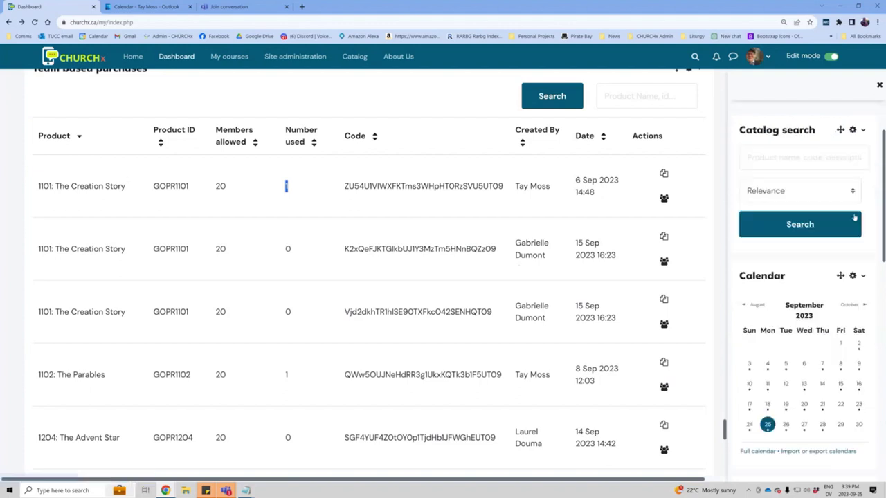
scroll(854, 217, down, 5)
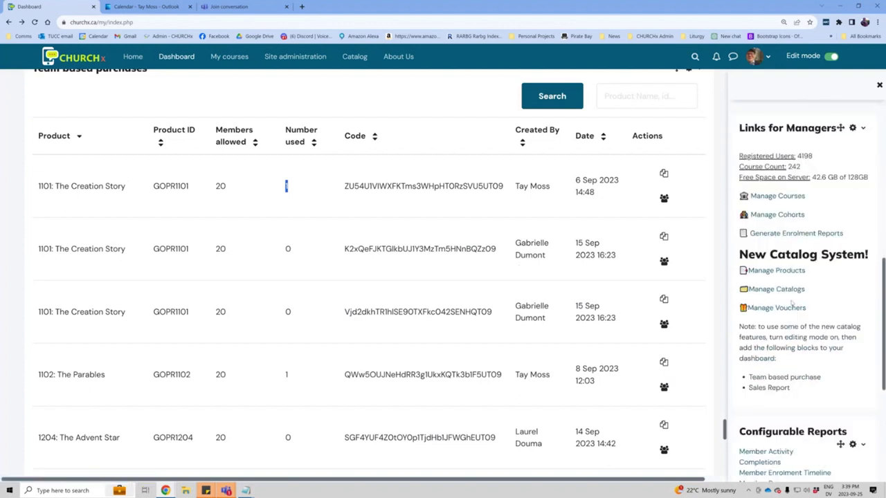
- Search the voucher logs for code Test95, then go back to the Manage Vouchers list
click(776, 307)
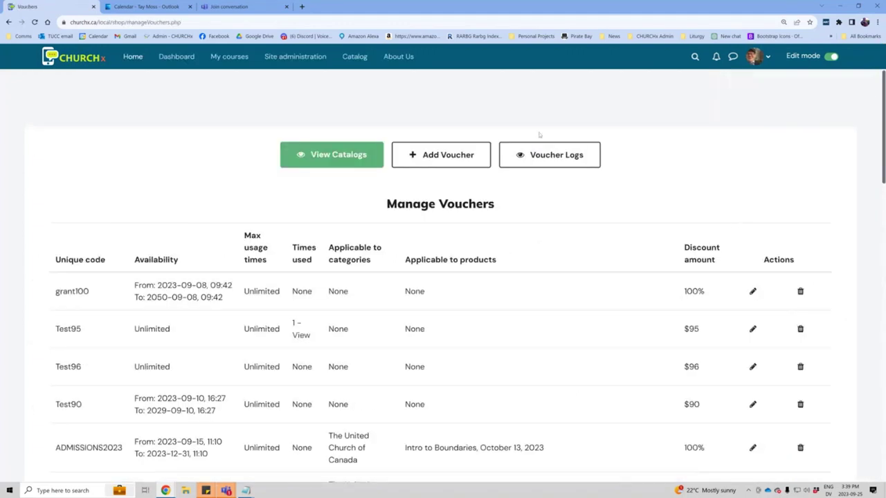
click(546, 156)
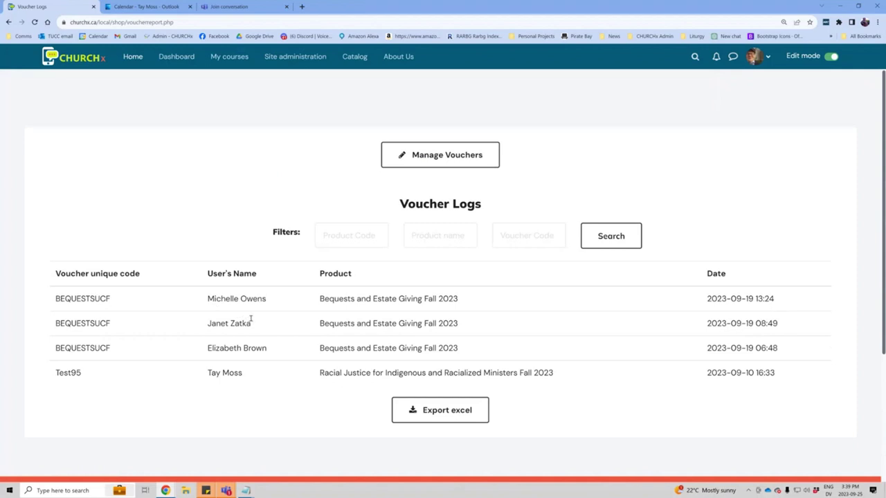
click(341, 239)
click(539, 245)
text(Test95)
click(613, 238)
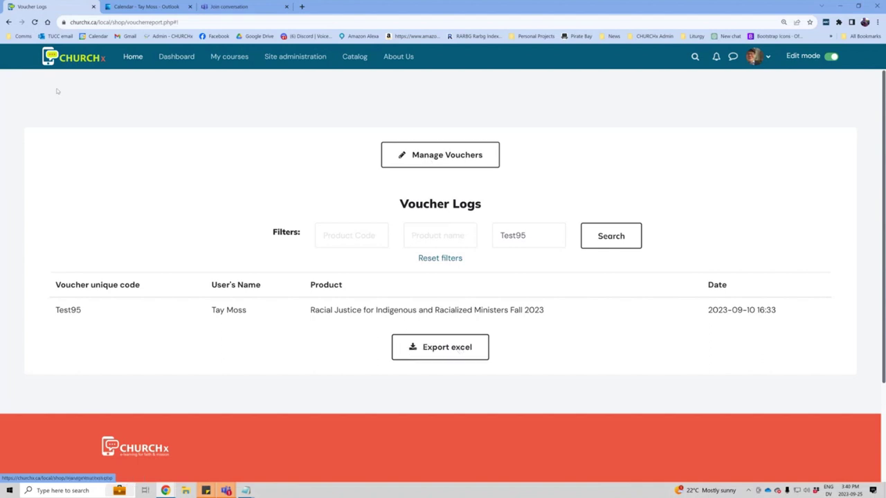
click(9, 21)
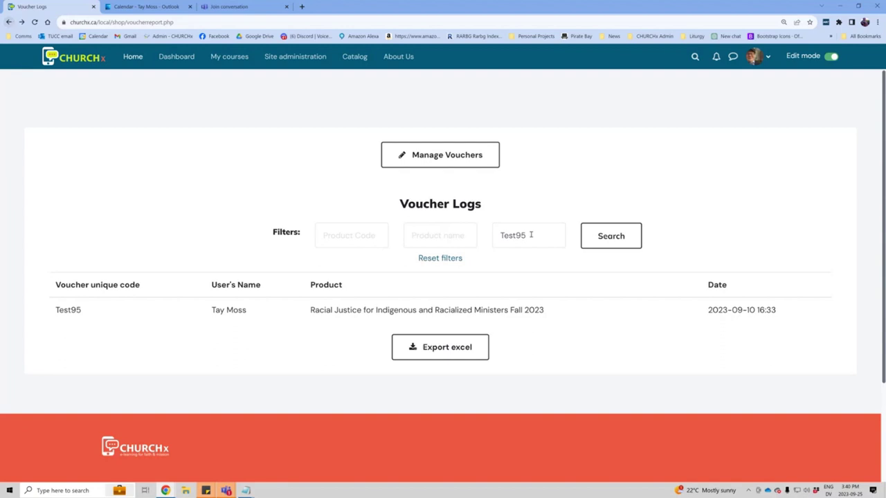
click(9, 22)
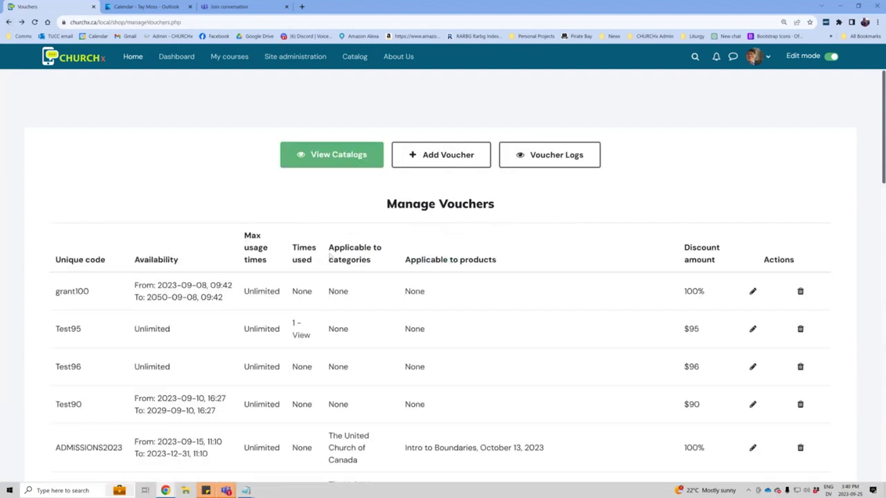
- Start a new voucher with code 'aoeueou', leaving the start date disabled
click(458, 155)
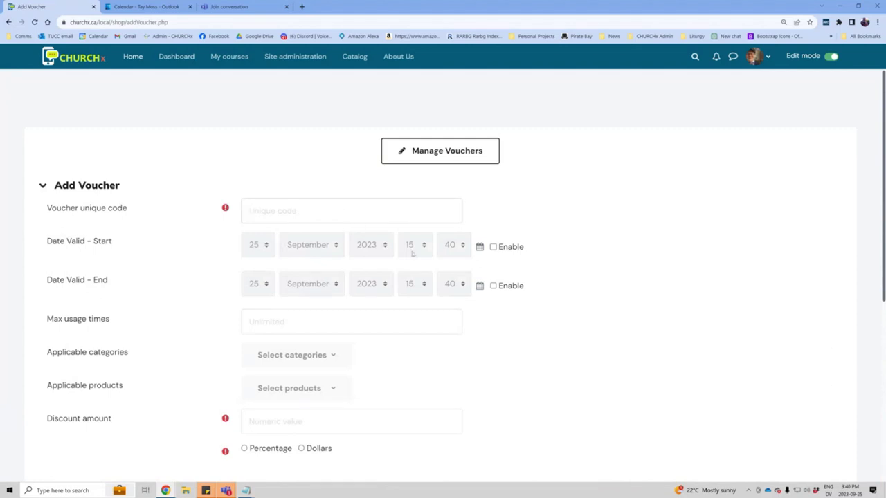
scroll(573, 245, down, 1)
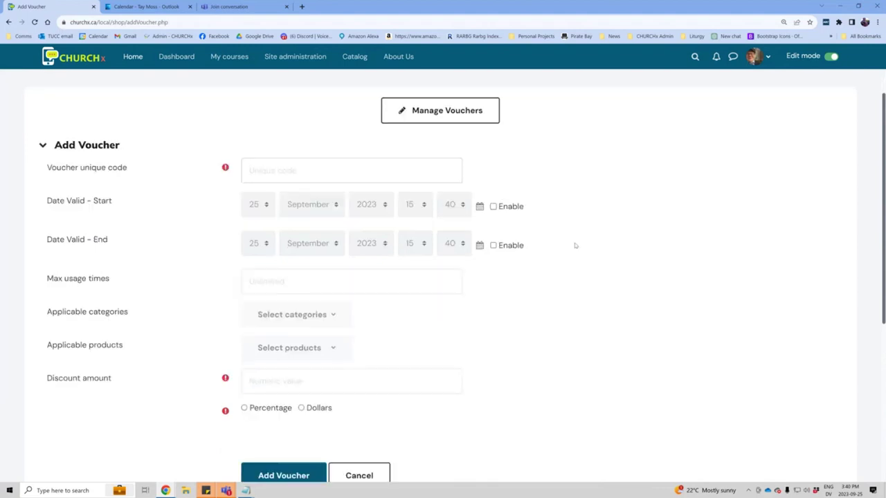
click(501, 213)
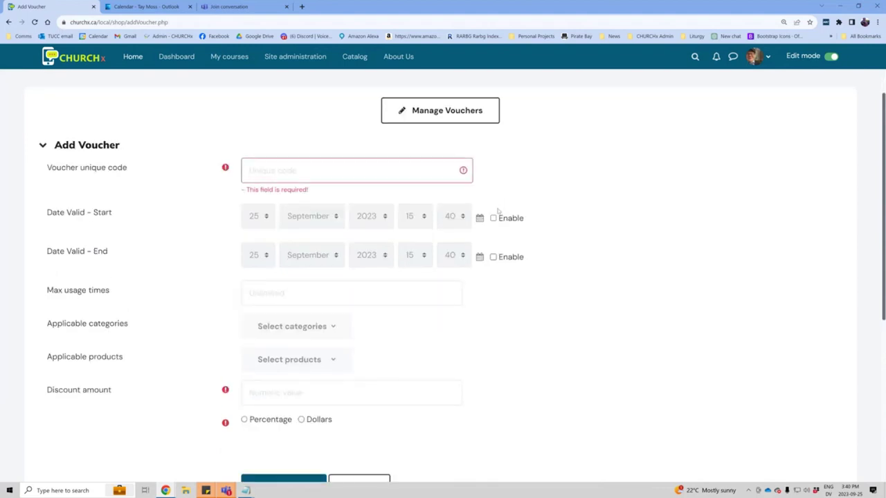
click(339, 168)
text(aoeueou)
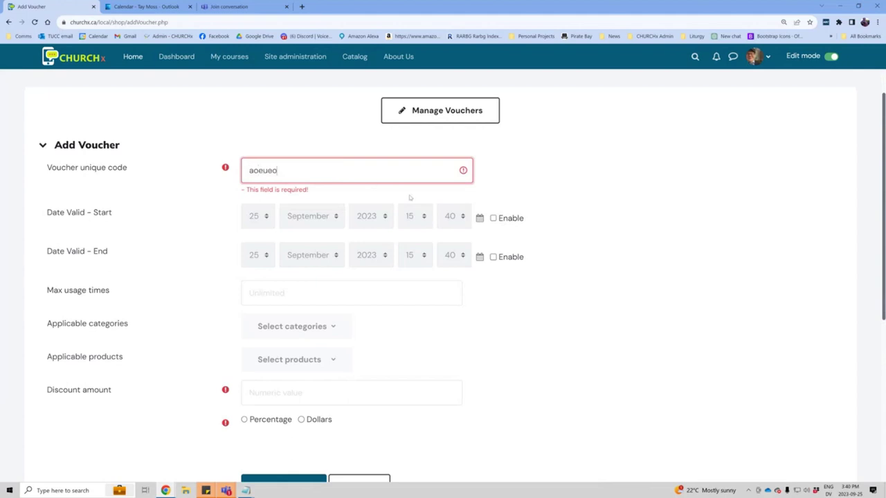
click(494, 206)
click(493, 206)
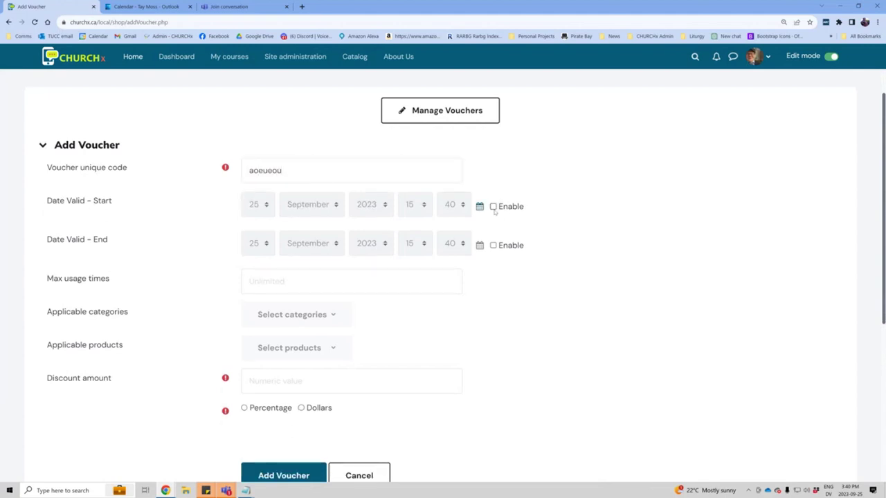
scroll(562, 318, down, 1)
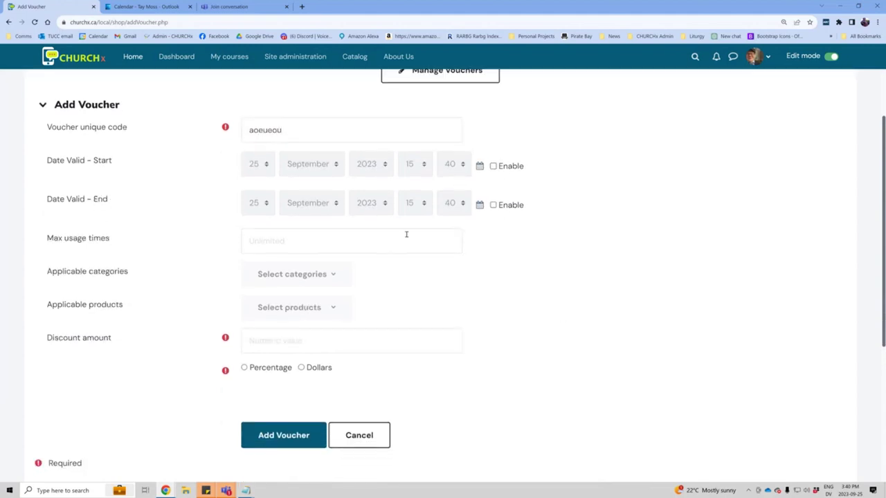
click(389, 240)
scroll(436, 277, down, 2)
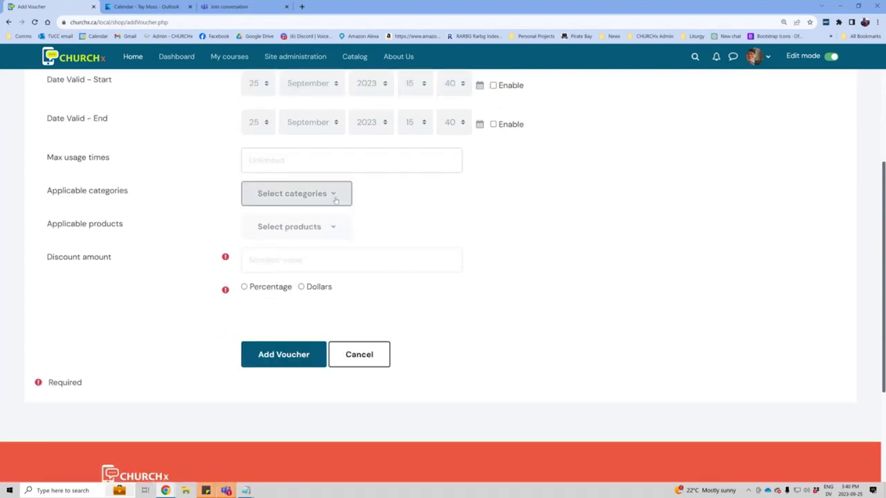
- Restrict the voucher to one extra category and all listed products
click(335, 200)
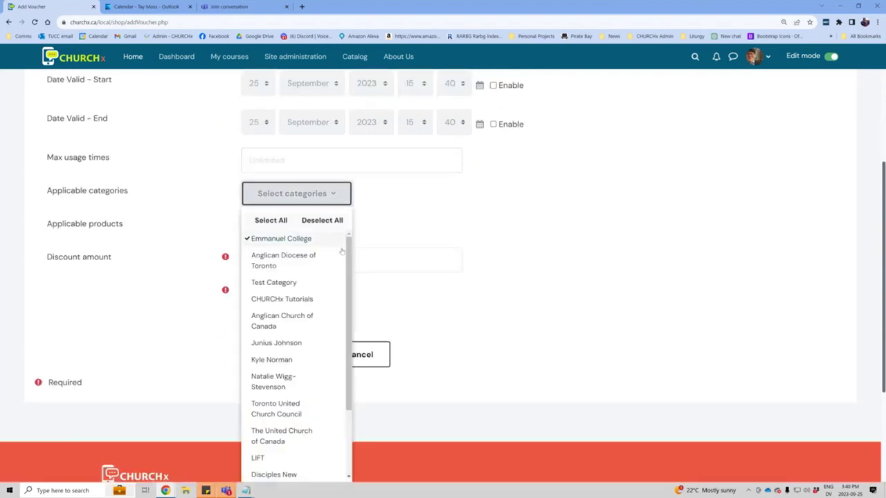
click(277, 344)
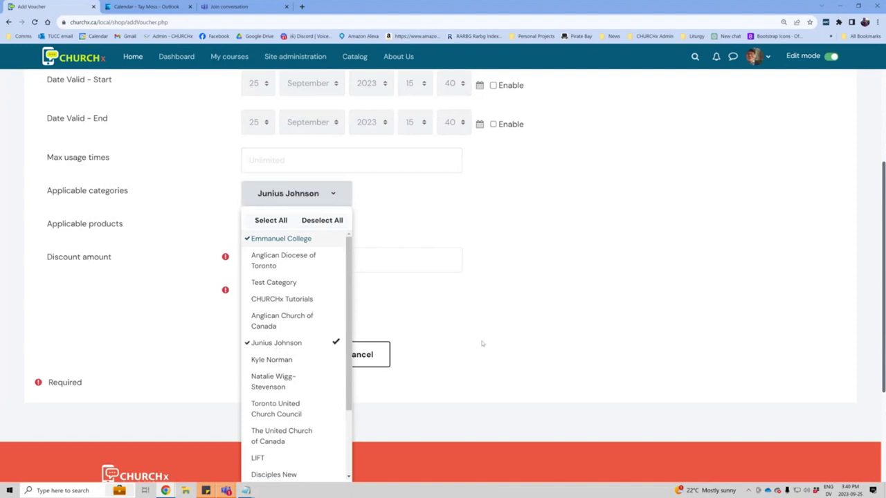
click(490, 334)
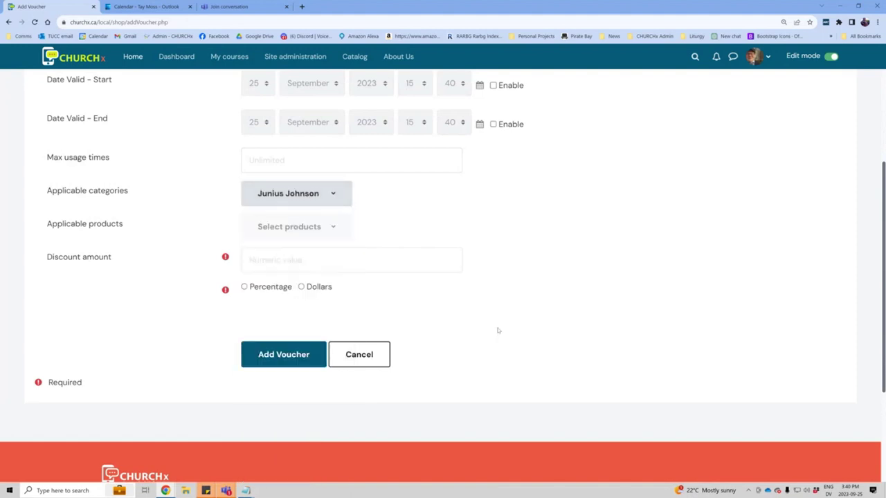
click(329, 223)
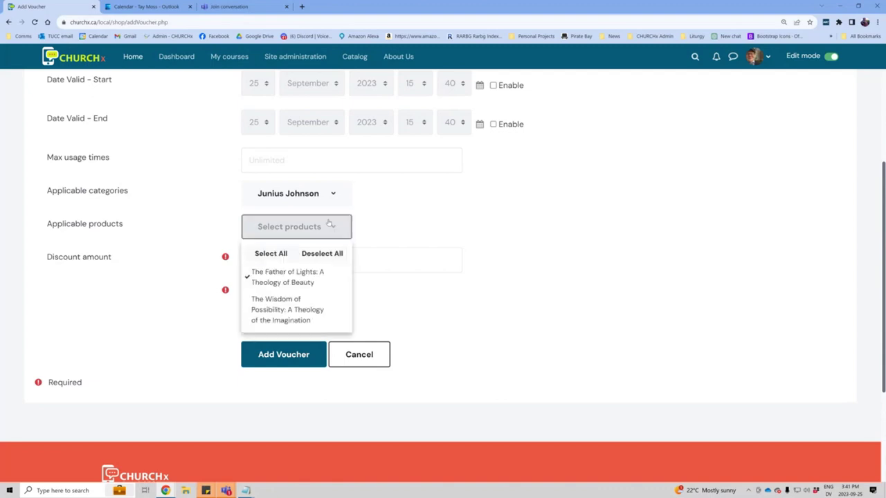
click(300, 284)
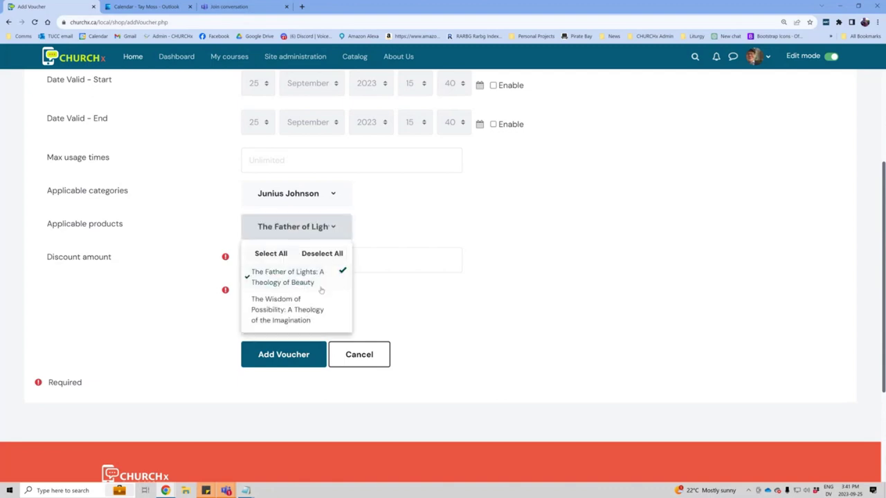
click(526, 318)
click(327, 235)
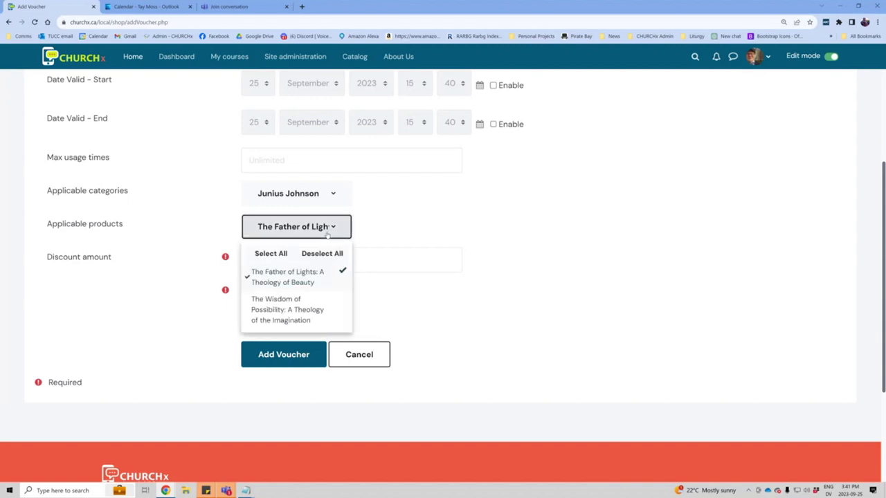
click(270, 253)
click(557, 315)
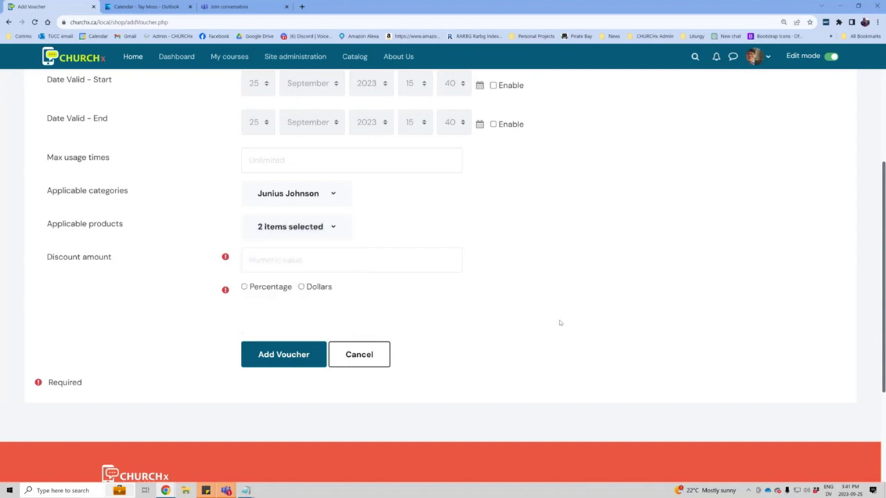
click(340, 265)
scroll(294, 250, up, 3)
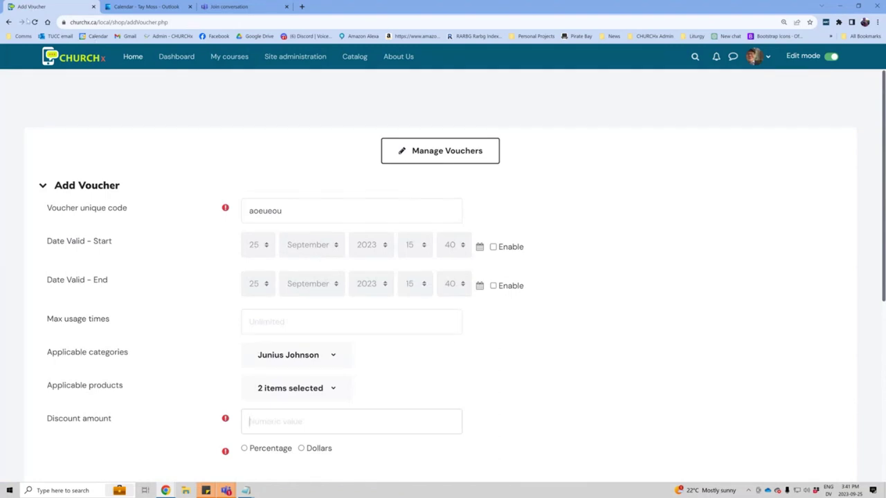
- Leave the unfinished voucher form without saving it
click(9, 23)
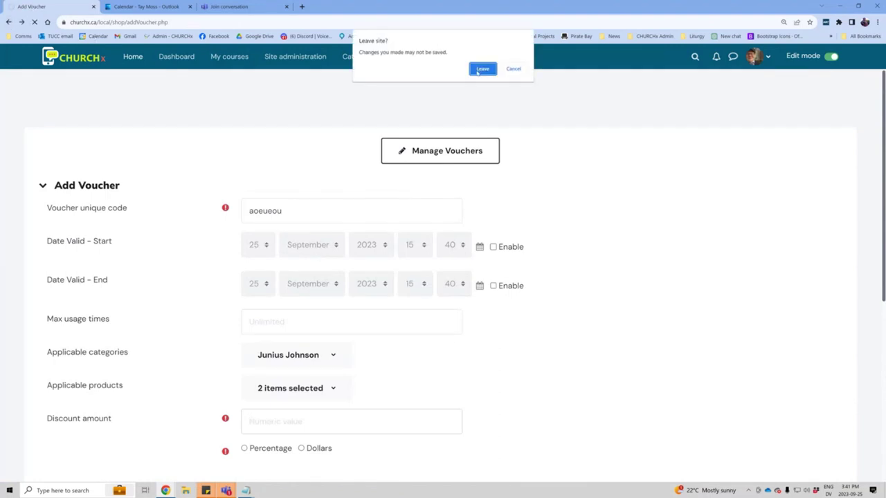
key(Escape)
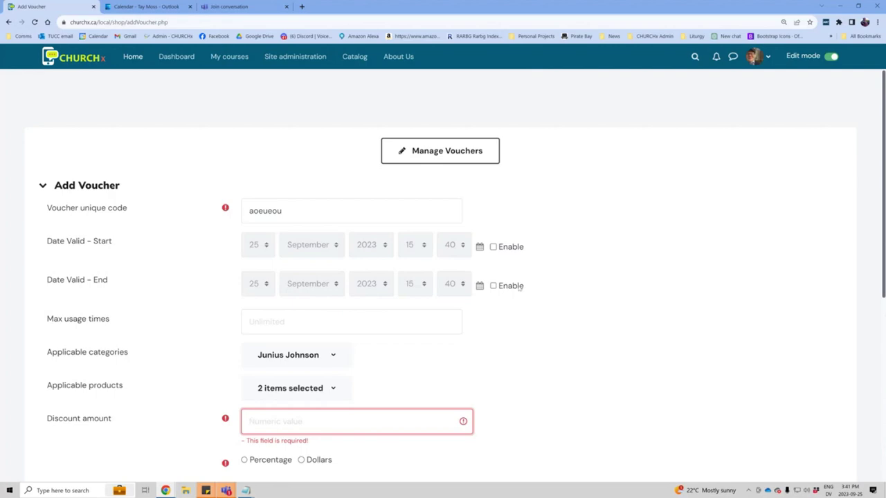
click(9, 22)
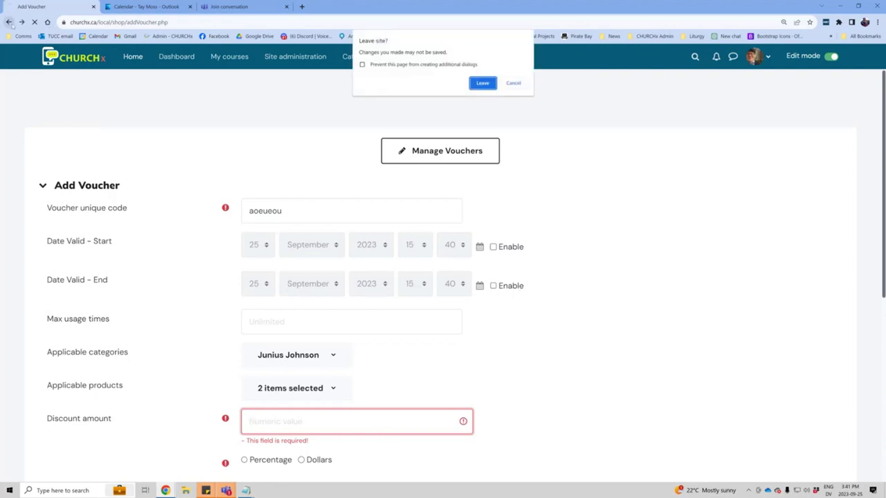
click(483, 83)
- Review the Manage Vouchers table, then go to the Catalogs overview page
scroll(447, 197, down, 5)
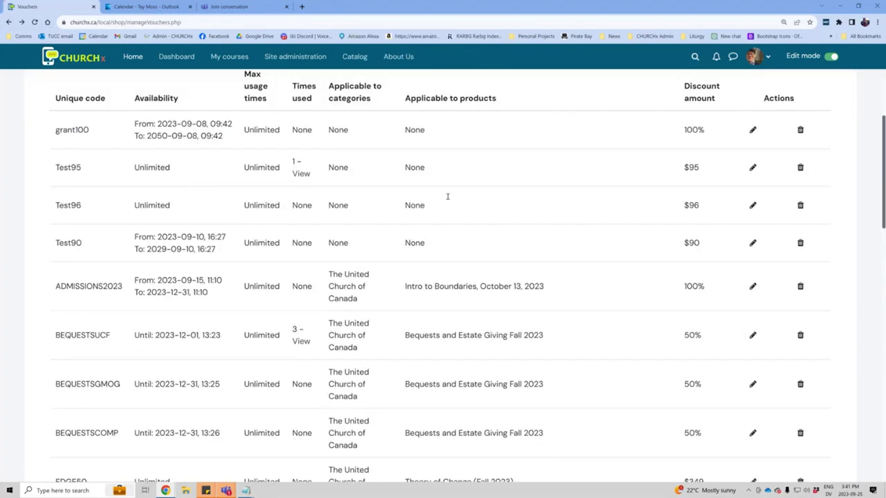
scroll(511, 245, down, 2)
scroll(512, 239, down, 9)
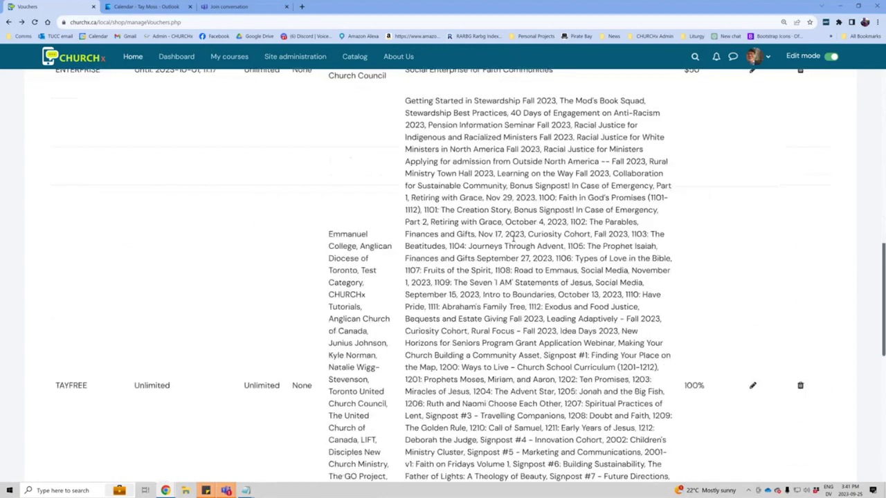
scroll(514, 231, up, 2)
scroll(514, 231, up, 15)
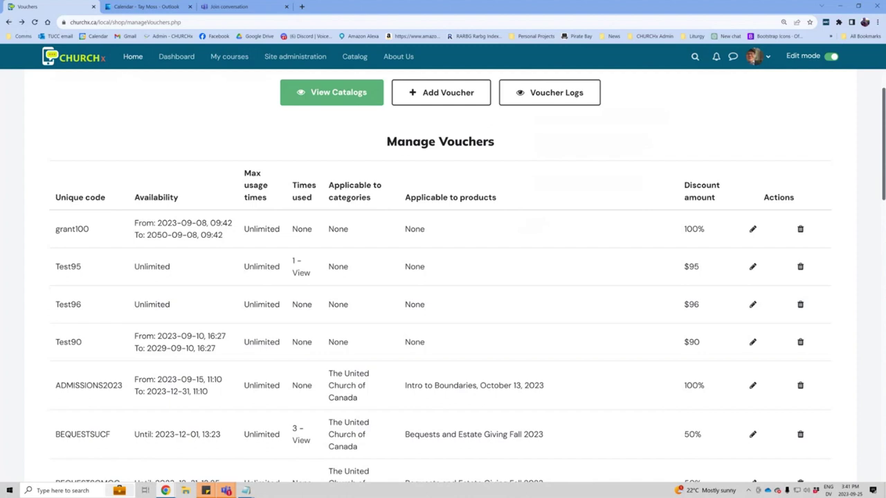
click(332, 92)
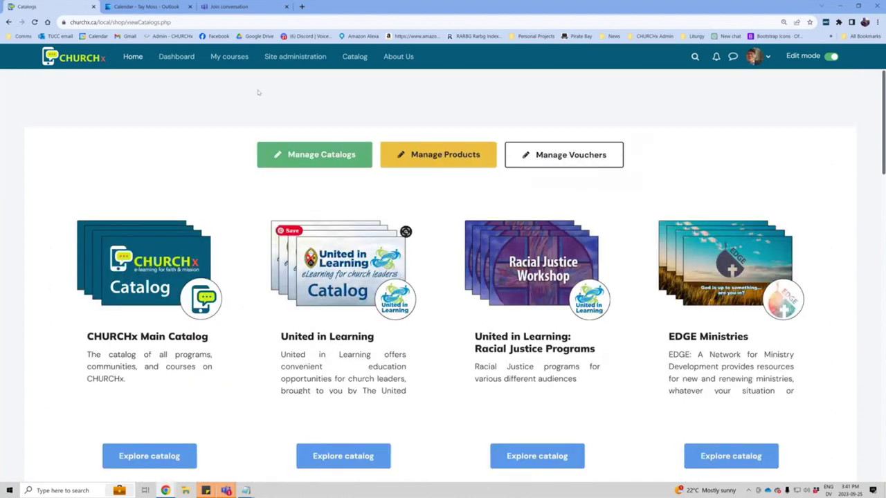
- Turn off edit mode on the Dashboard and search the catalog for 'Social'
click(182, 58)
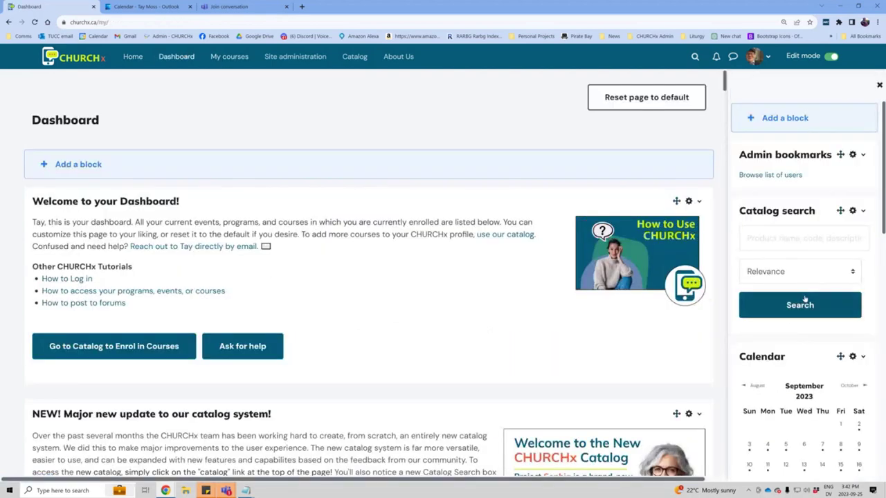
click(788, 240)
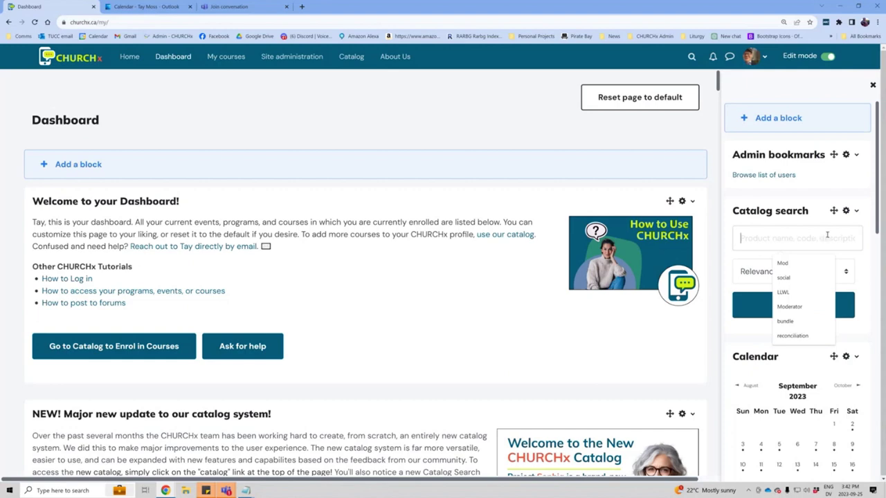
click(831, 56)
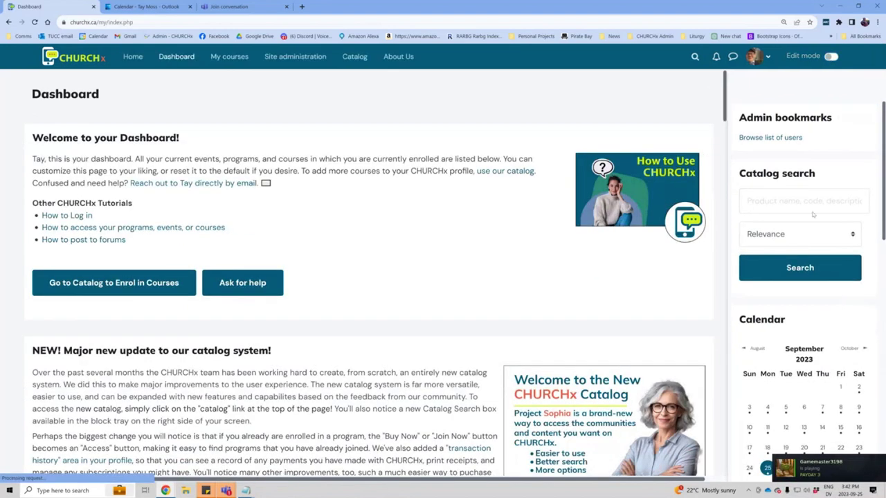
click(803, 212)
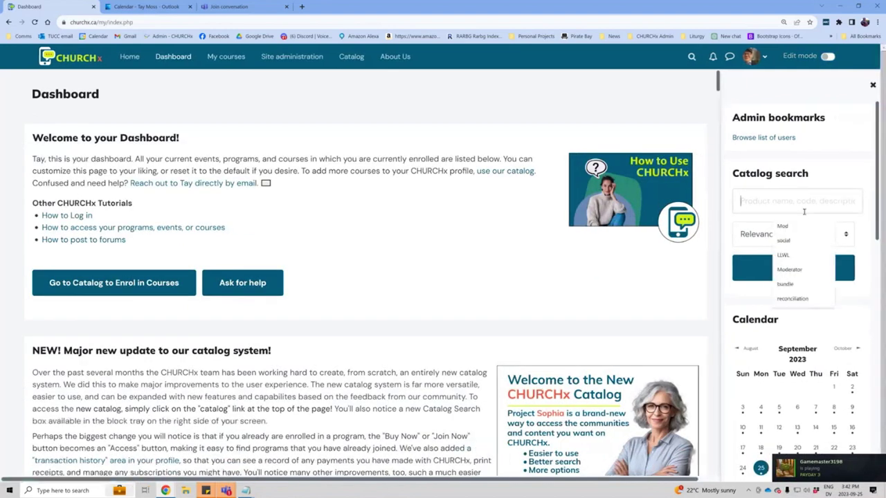
text(Social)
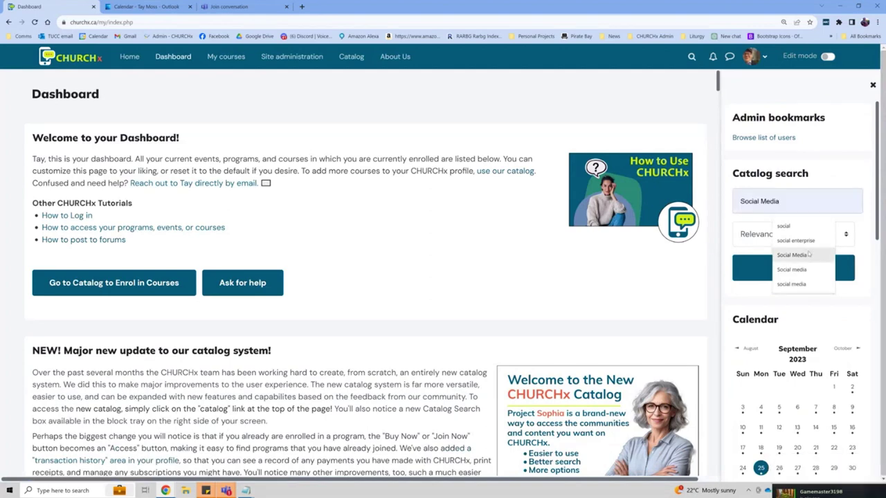
click(790, 272)
mouse_move(588, 297)
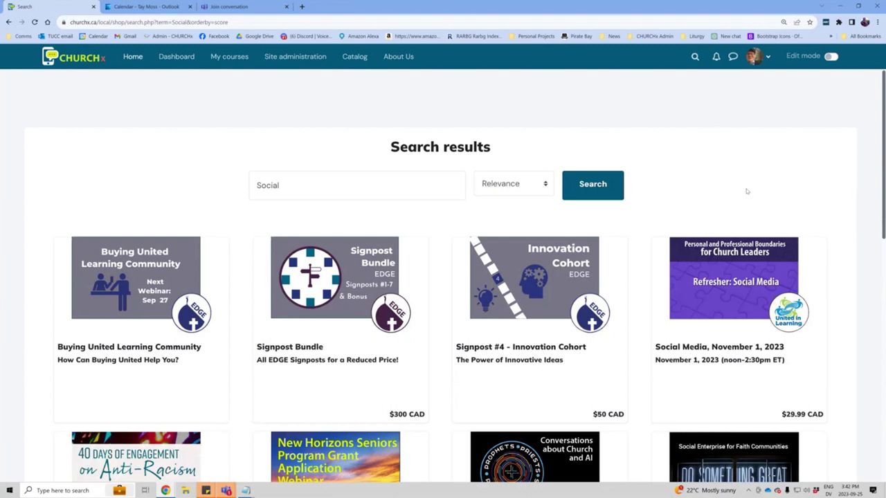
- Sort the 'Social' results by Date published, then return to the Dashboard
click(529, 183)
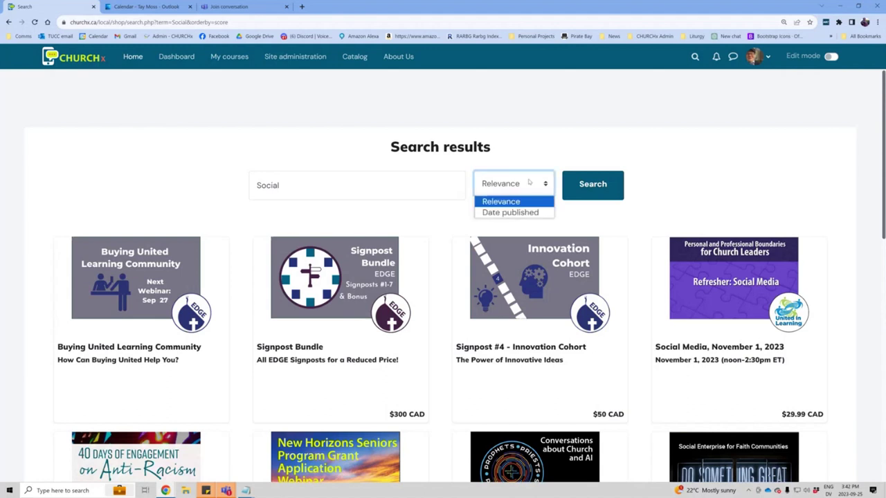
click(510, 213)
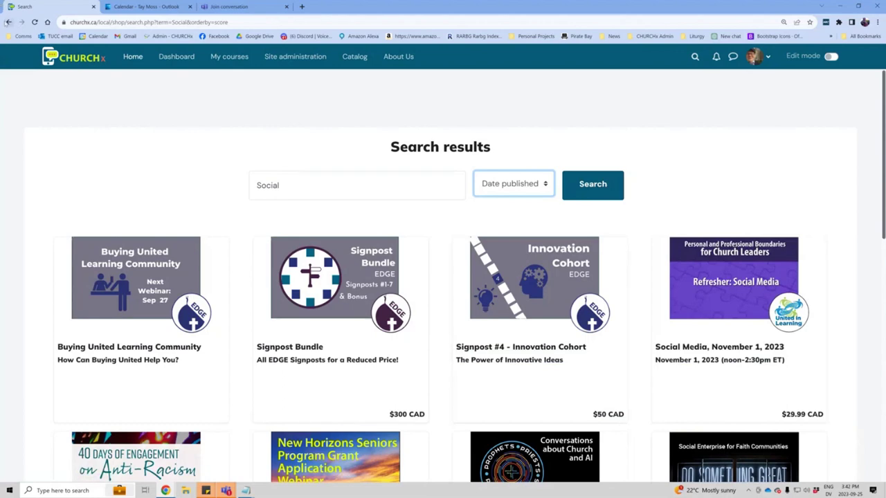
click(8, 22)
- Open your own profile page from the account menu
scroll(803, 346, down, 8)
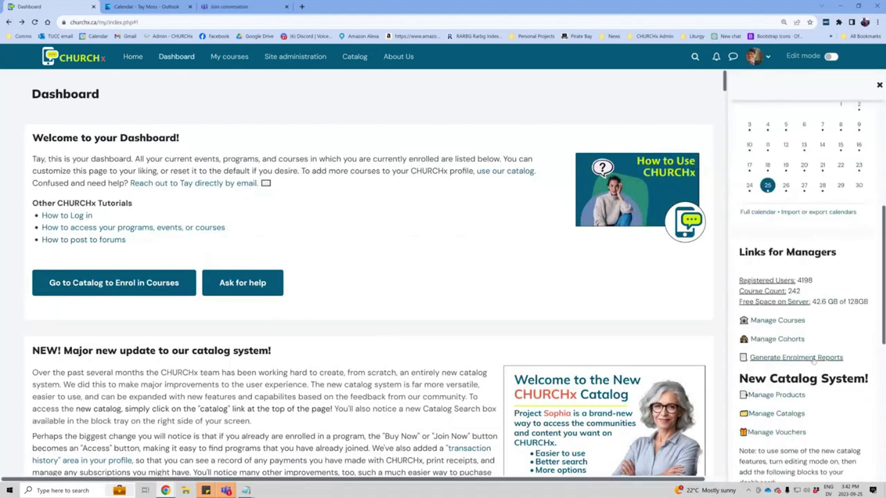
scroll(814, 354, down, 1)
scroll(840, 332, down, 1)
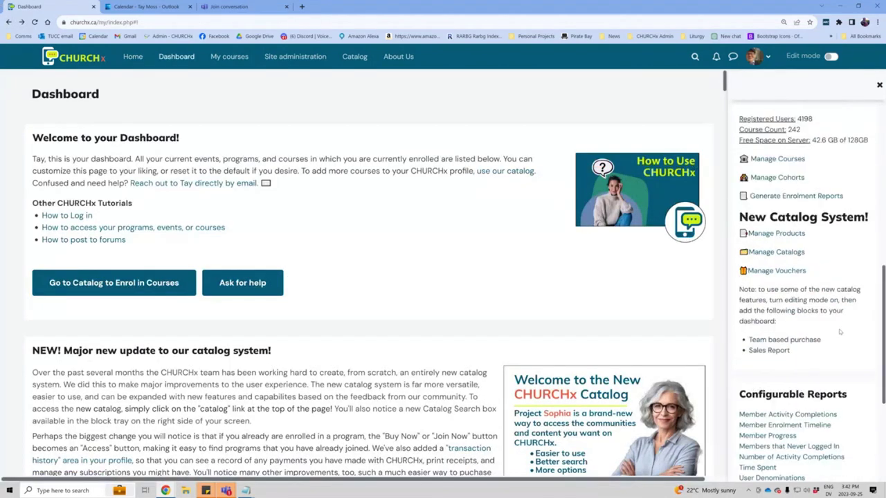
scroll(839, 332, down, 2)
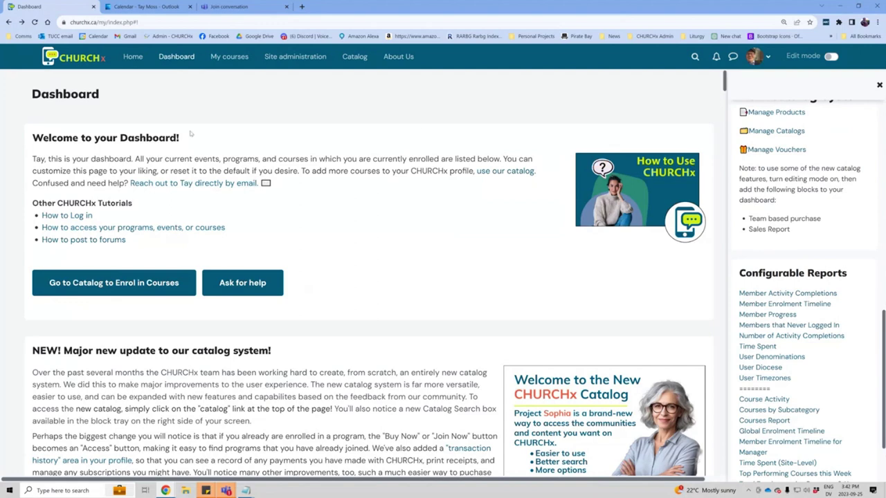
click(759, 60)
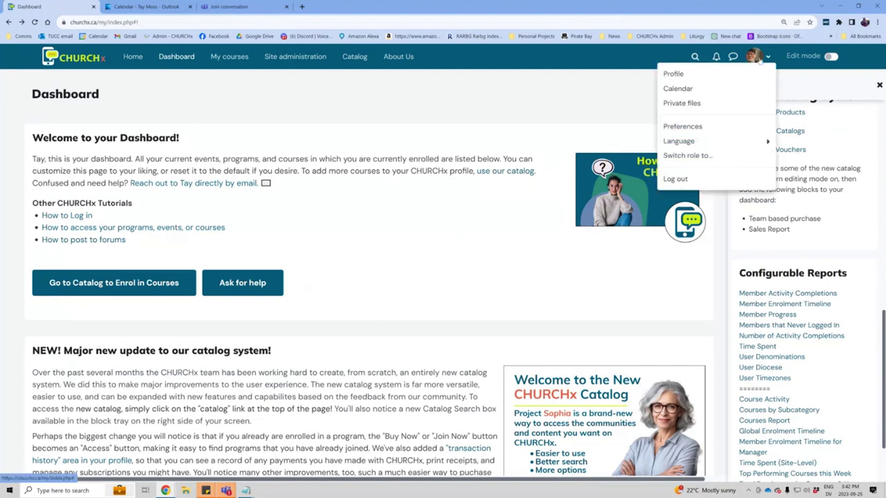
click(679, 74)
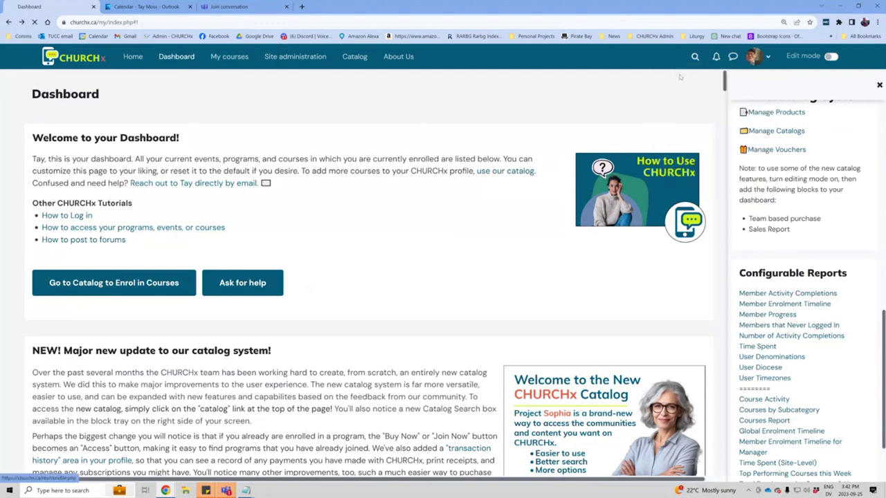
- Review the transaction history and open the C$4.99 Racial Justice purchase receipt
scroll(506, 274, down, 1)
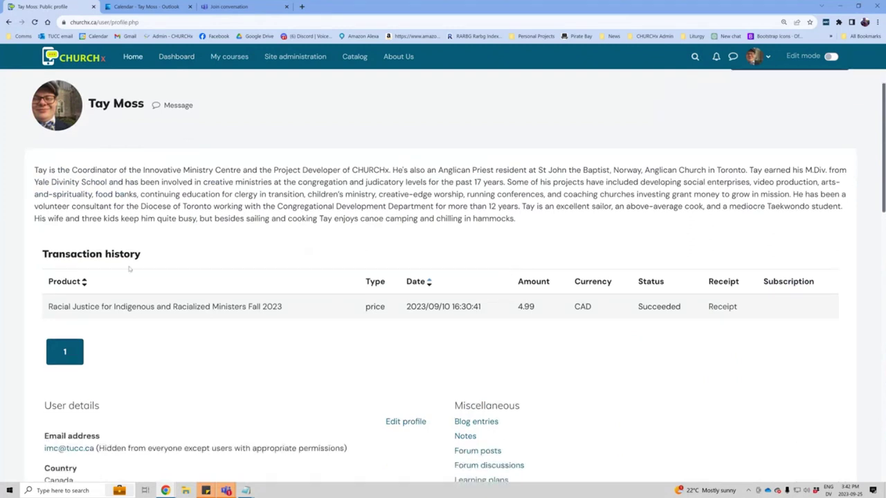
drag(40, 257, 636, 324)
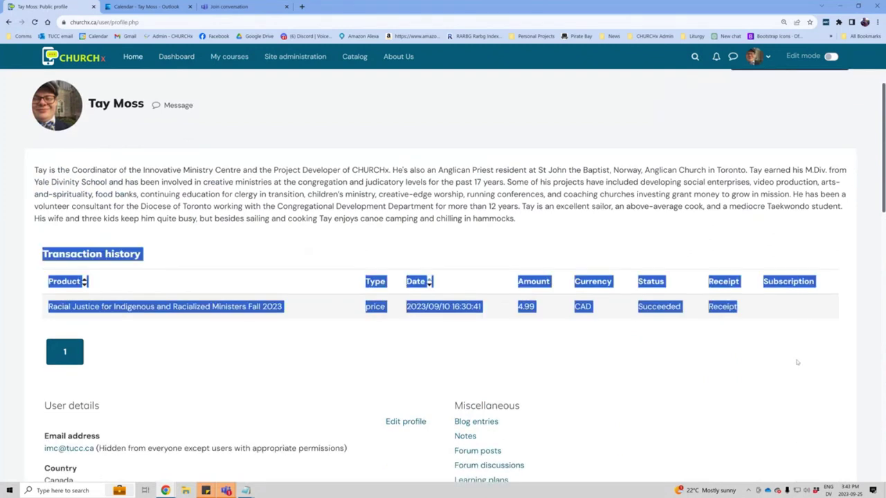
click(758, 349)
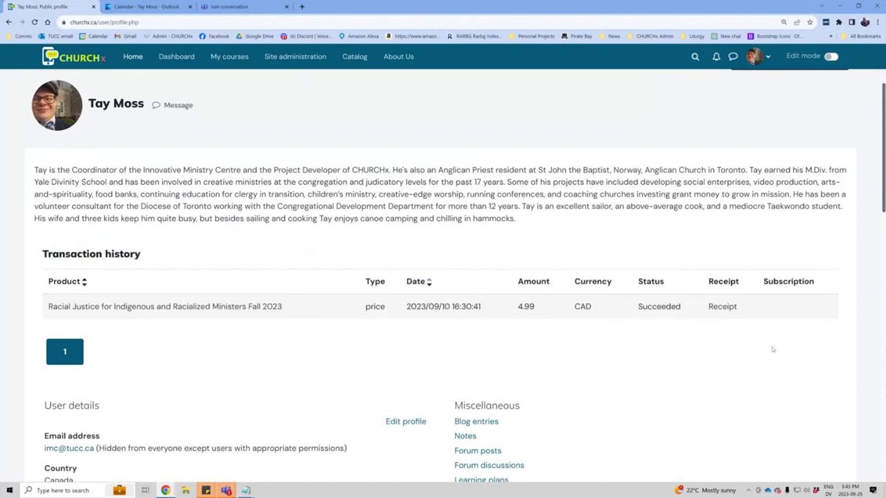
click(722, 306)
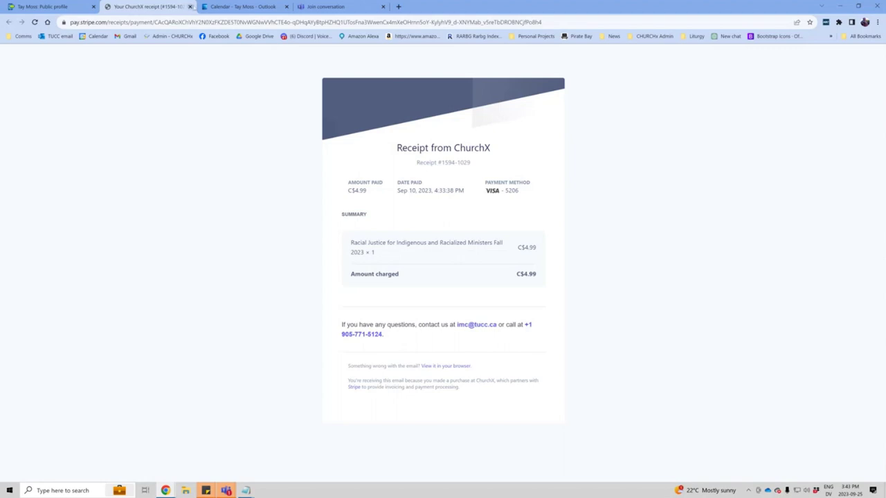
- Close the Stripe receipt, visit the Racial Justice Fall 2023 course page, and return to the profile
click(190, 7)
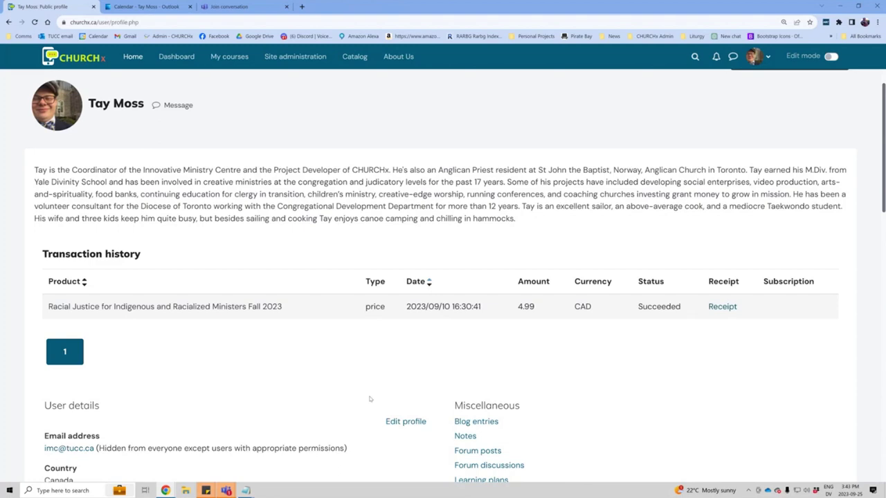
click(267, 310)
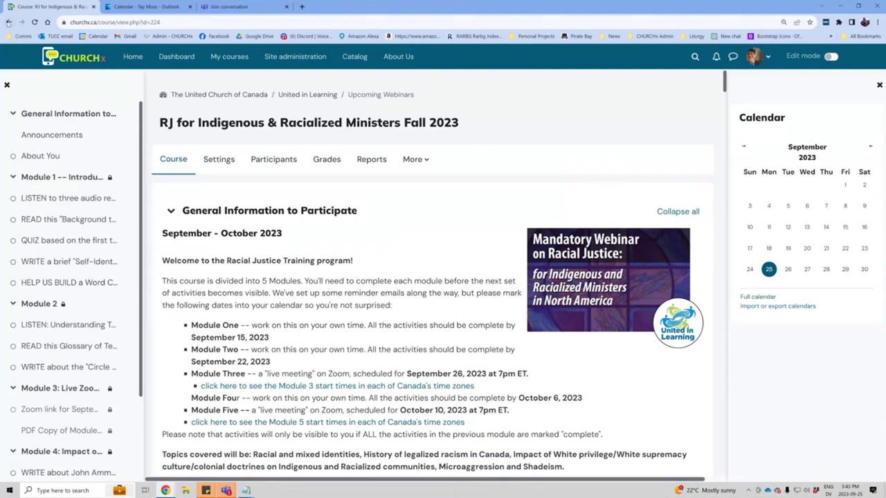
click(8, 22)
scroll(528, 284, down, 2)
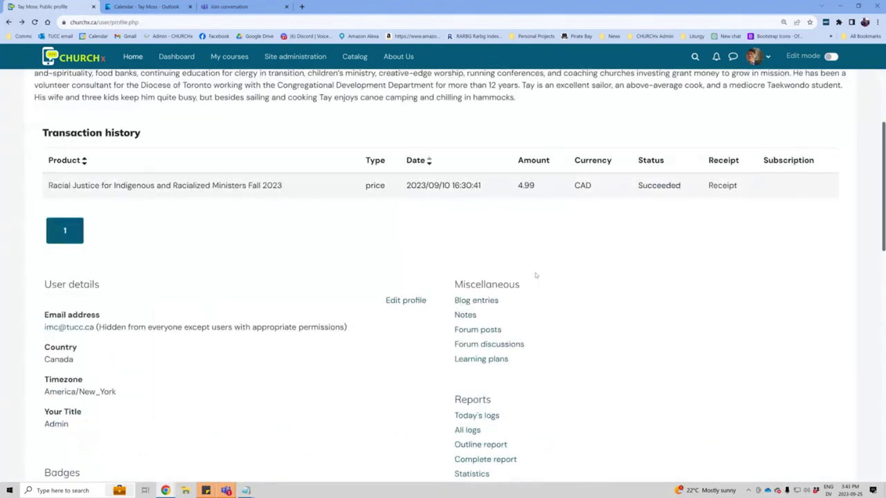
scroll(343, 192, up, 1)
- Go back to the Dashboard, scroll through its catalog panels, and open then close the account menu
click(8, 22)
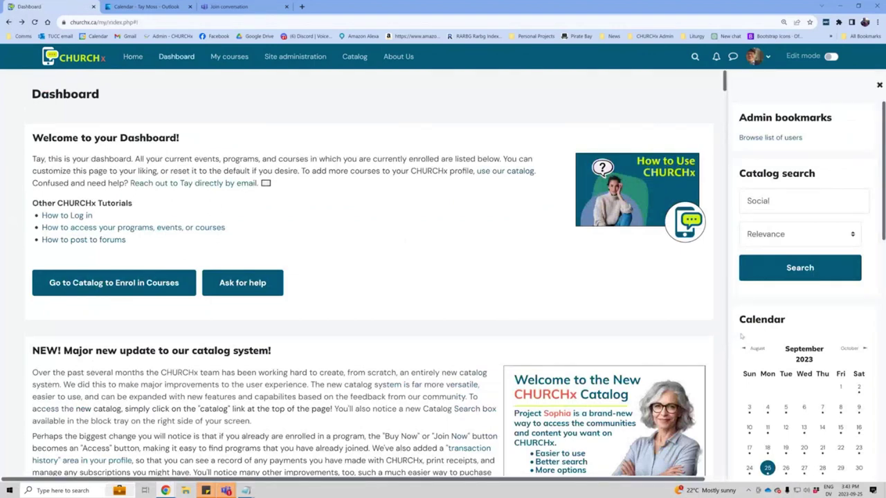
scroll(615, 324, down, 2)
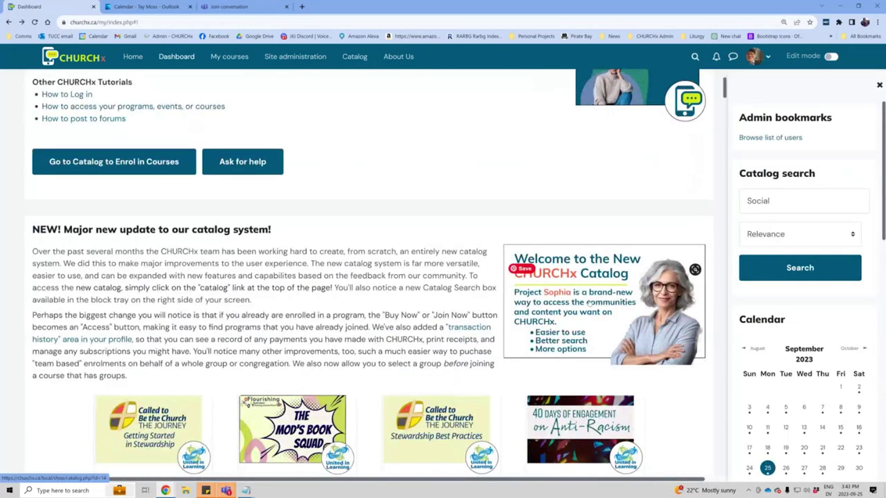
scroll(614, 318, down, 3)
scroll(661, 291, down, 1)
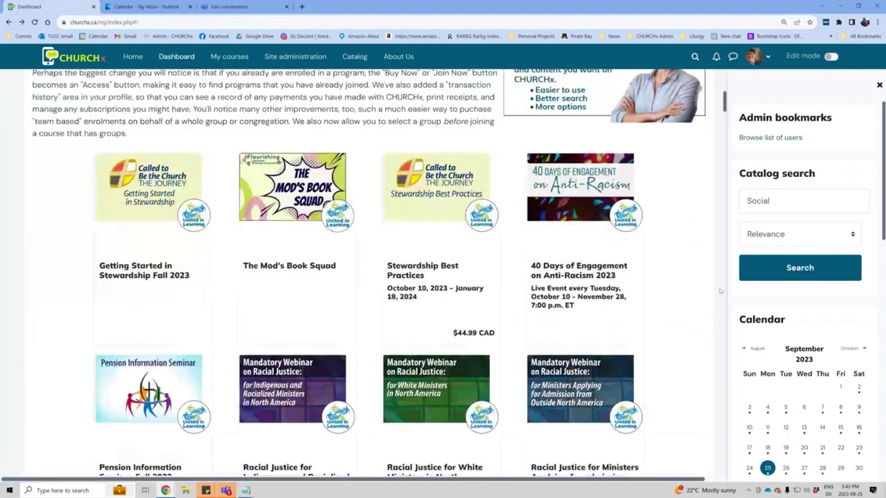
mouse_move(650, 253)
scroll(311, 234, down, 5)
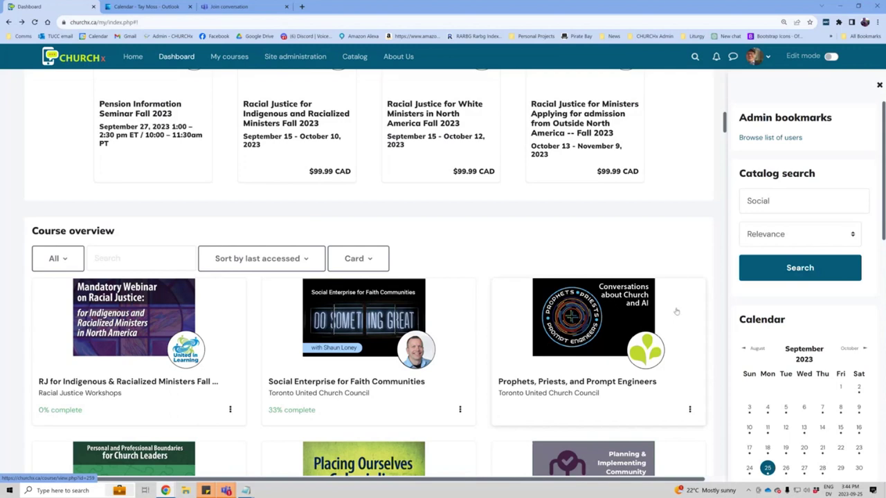
scroll(676, 312, up, 10)
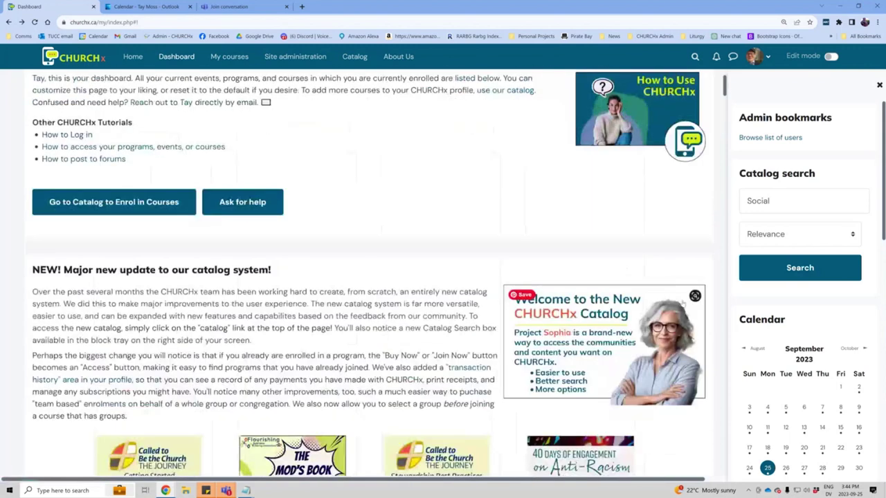
scroll(683, 303, up, 2)
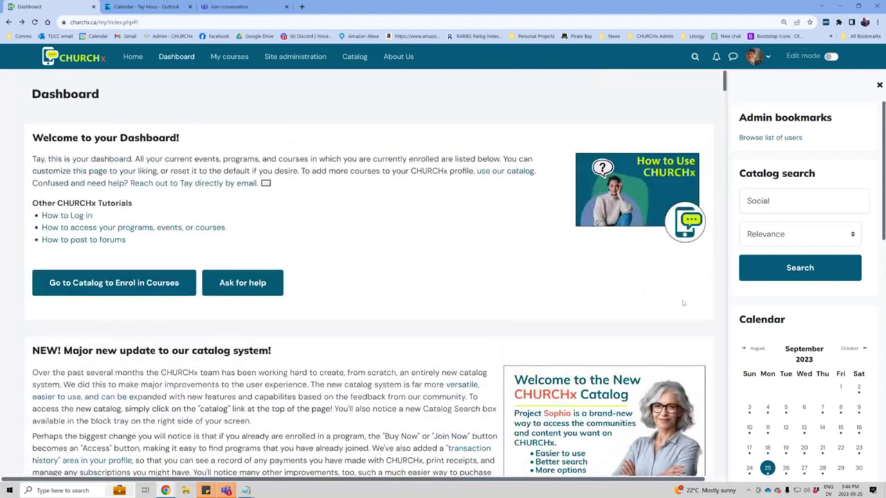
click(760, 59)
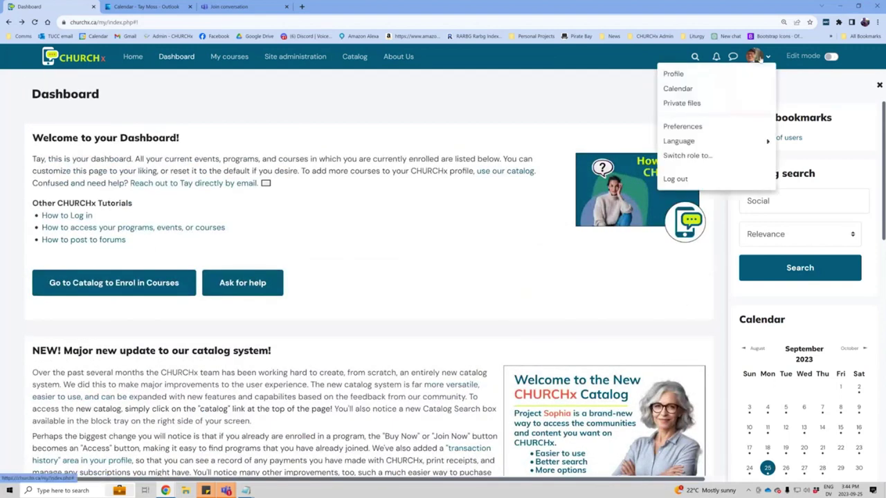
click(484, 104)
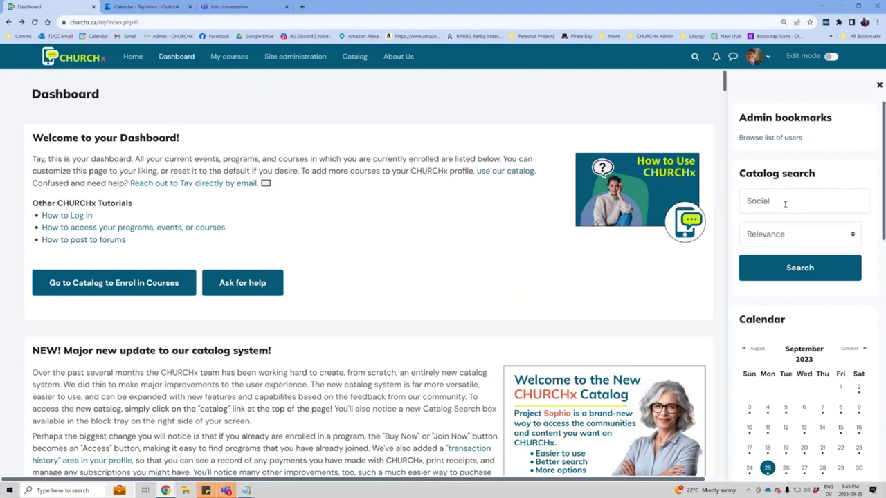
- Filter the site's user list by the user's full name and open the matching profile
click(771, 137)
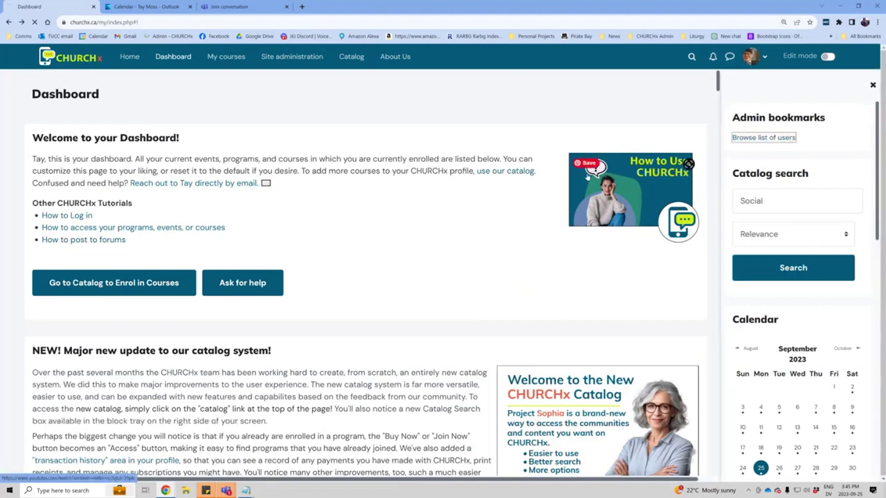
click(318, 268)
text(Ronald)
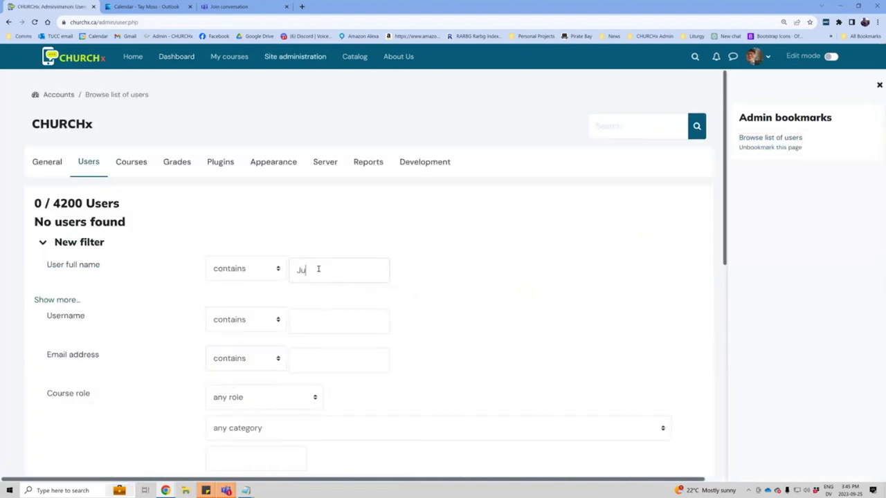
key(Return)
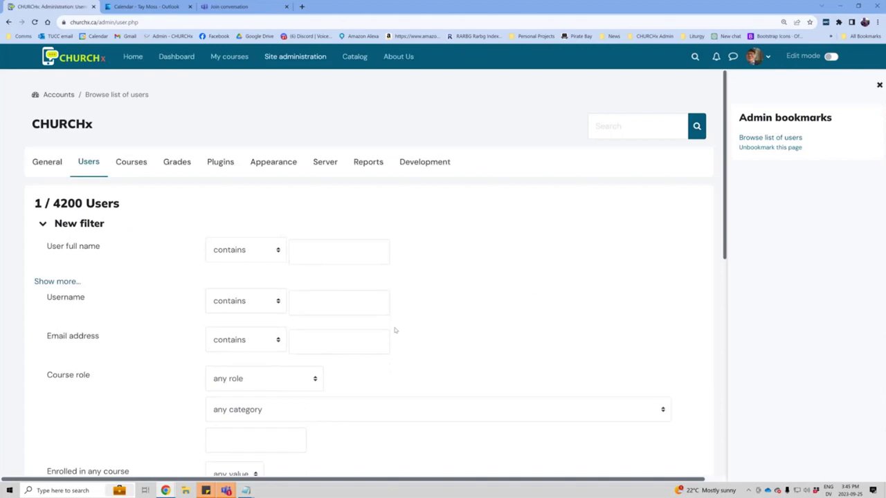
scroll(395, 330, down, 5)
click(84, 409)
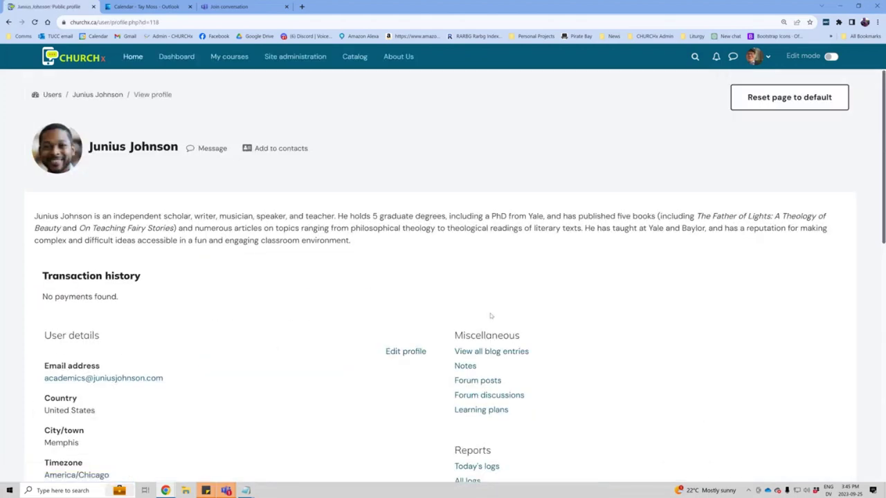
- Log in as that user and browse their Dashboard course cards
scroll(490, 317, down, 2)
scroll(479, 409, down, 3)
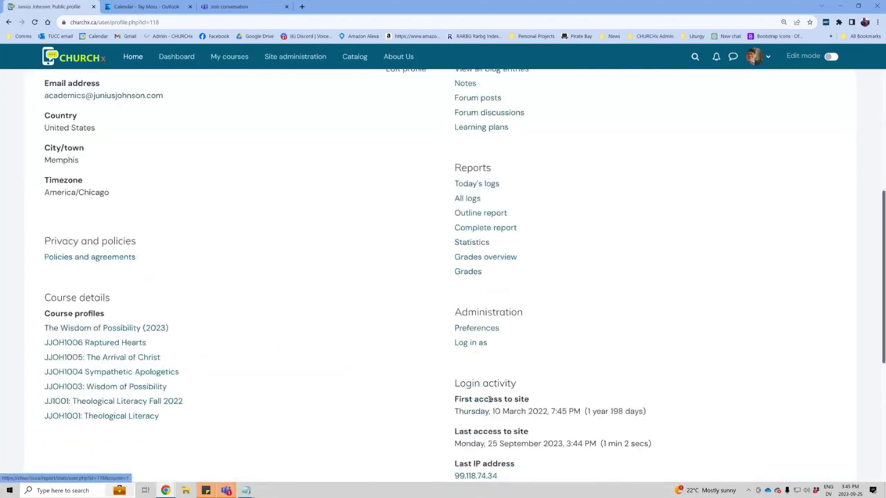
click(471, 342)
click(449, 229)
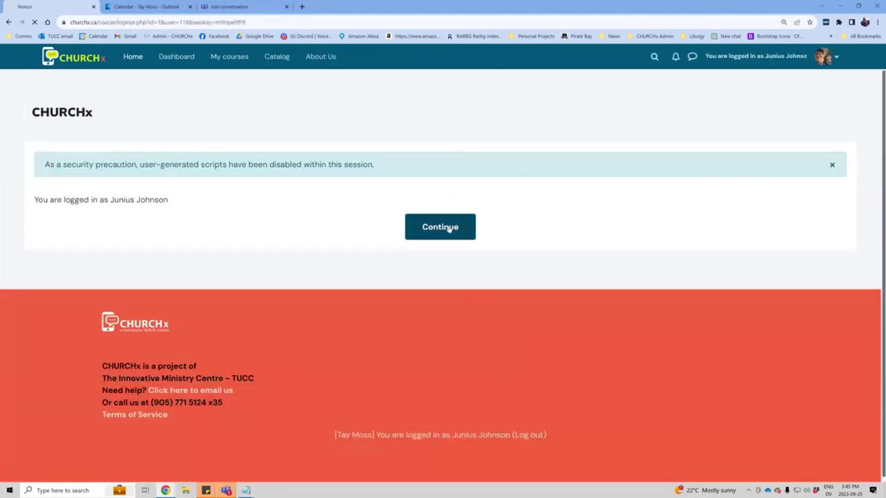
click(170, 61)
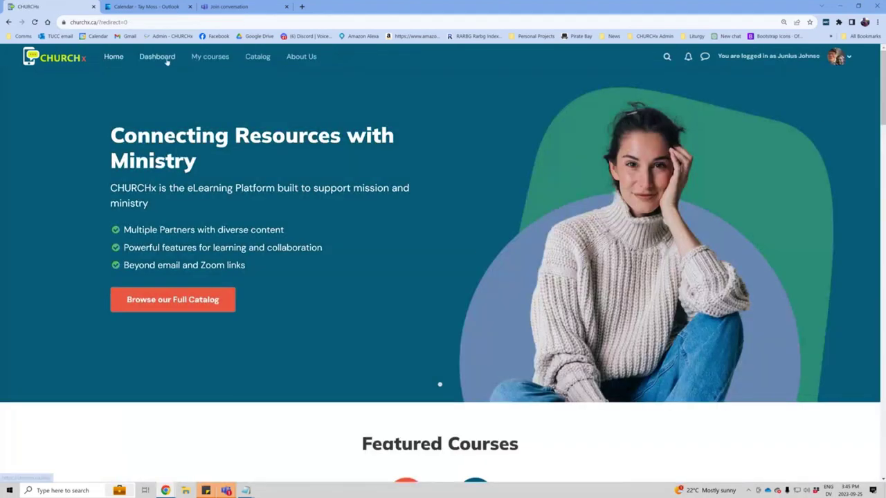
scroll(498, 249, down, 3)
scroll(499, 249, down, 2)
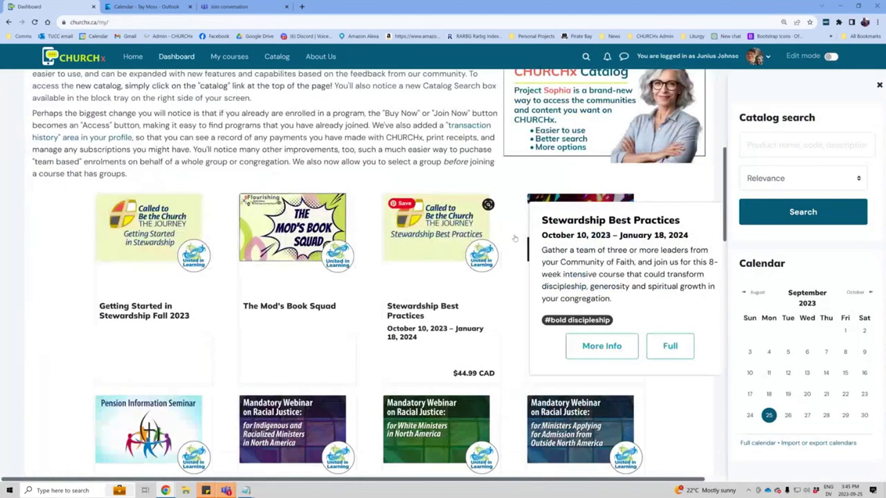
- Turn on Dashboard edit mode and browse the Add a block list, then cancel it
click(830, 56)
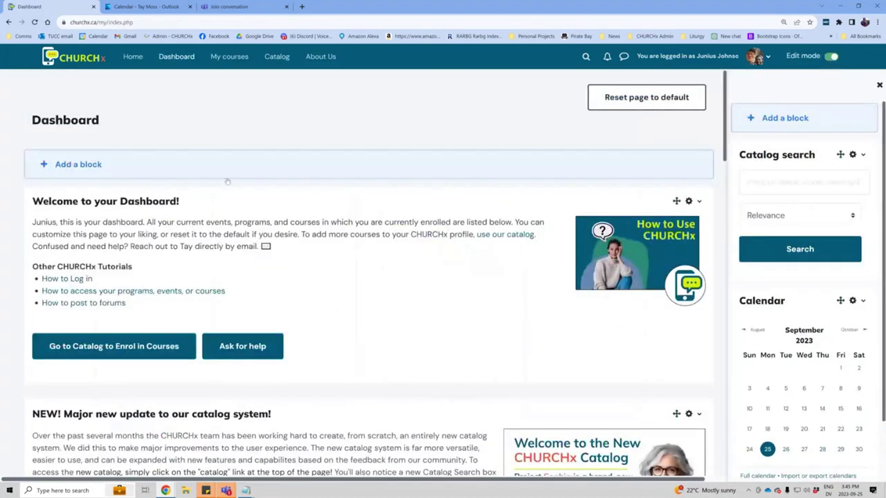
click(78, 164)
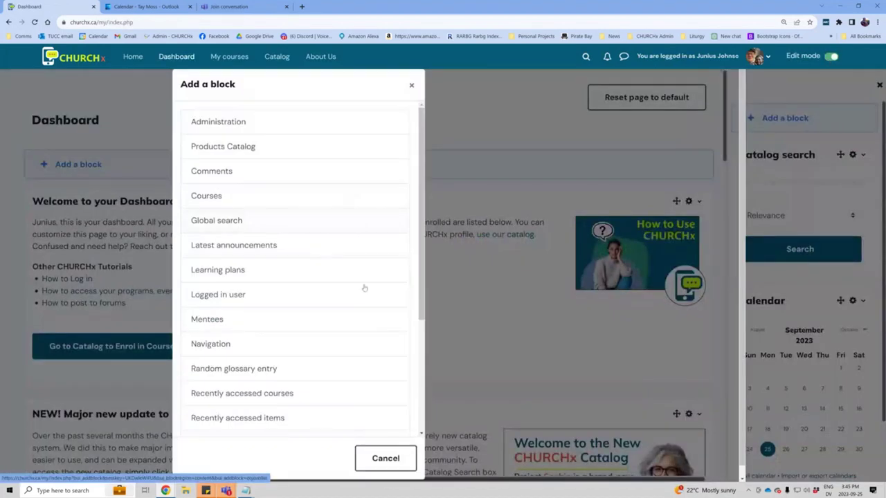
scroll(352, 293, down, 3)
scroll(351, 292, down, 2)
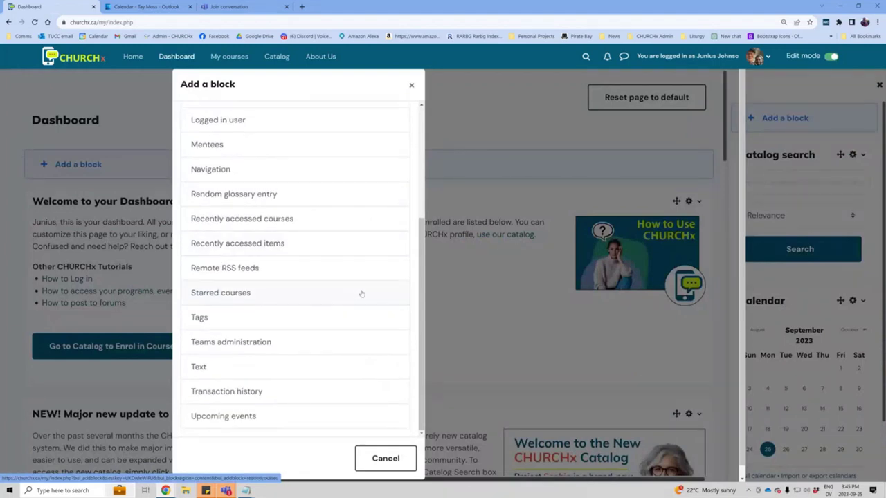
scroll(353, 293, up, 3)
scroll(360, 294, up, 2)
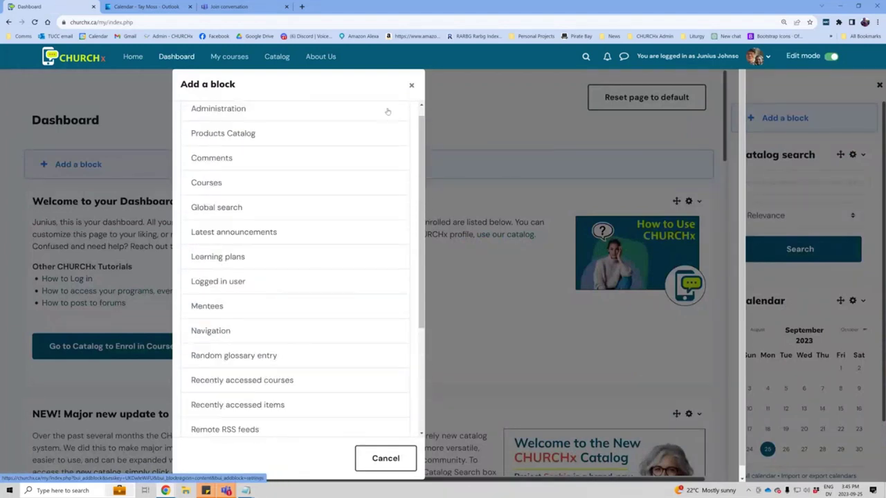
click(411, 86)
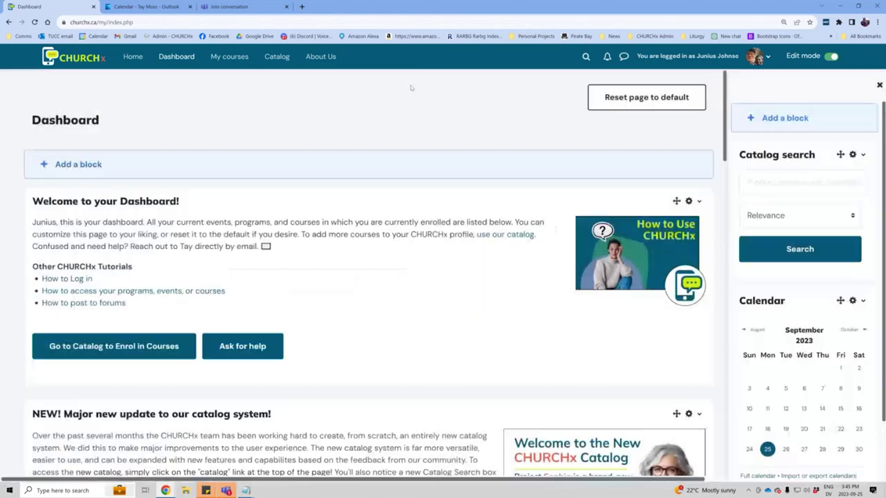
- Log out of the impersonated account from the account menu
click(757, 58)
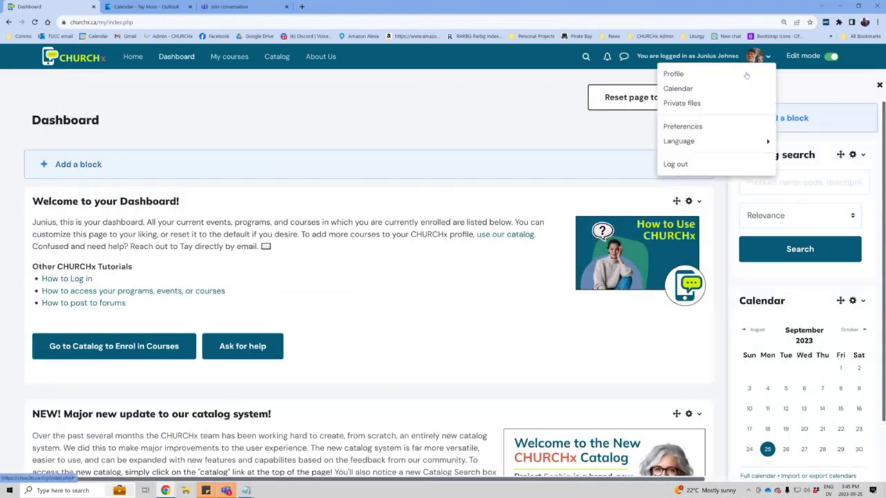
click(789, 83)
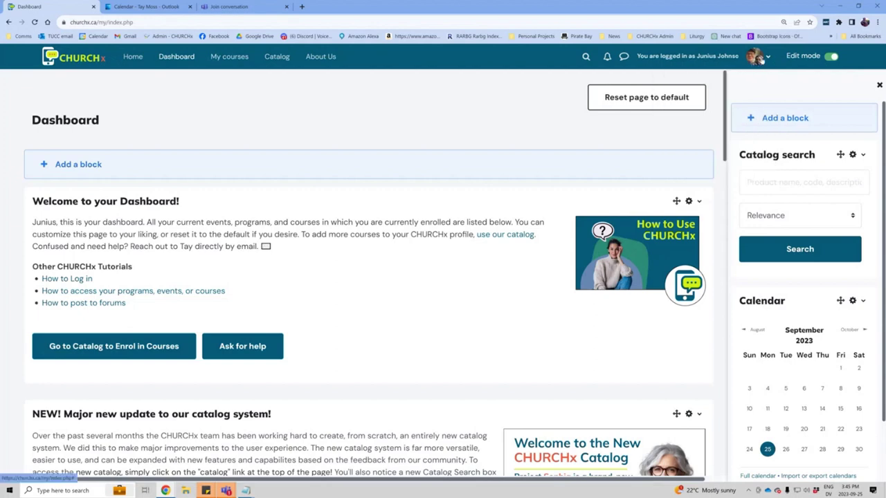
click(759, 62)
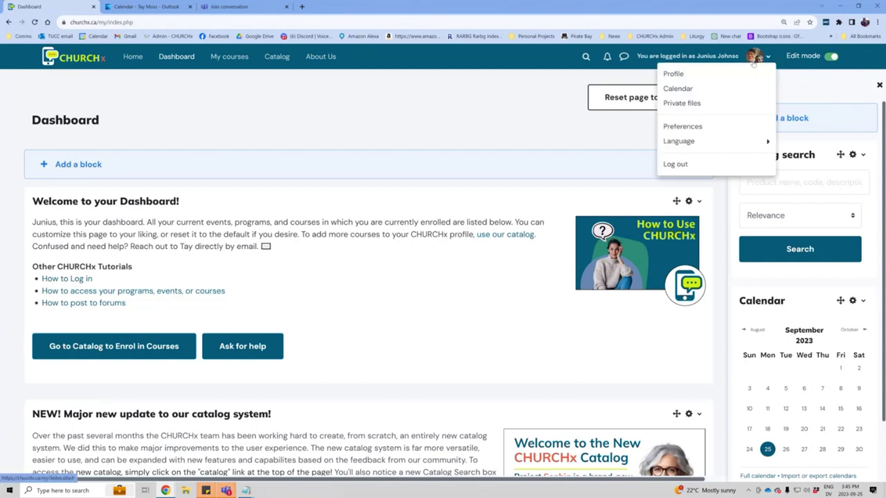
click(674, 164)
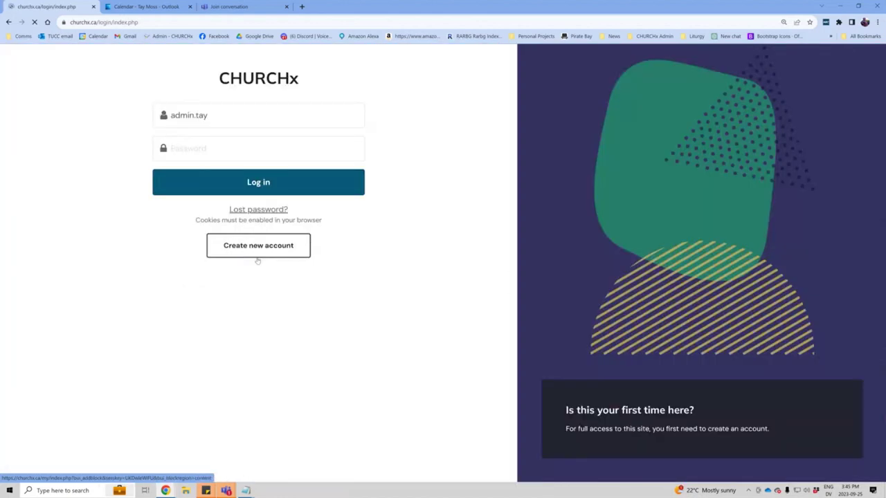
- Log back in as administrator and go to Site administration > Courses > Manage courses and categories
click(232, 189)
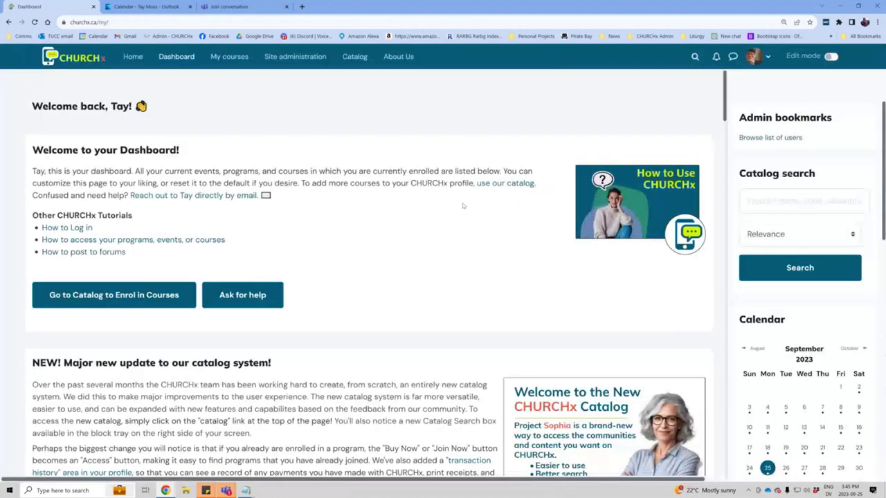
scroll(655, 303, down, 2)
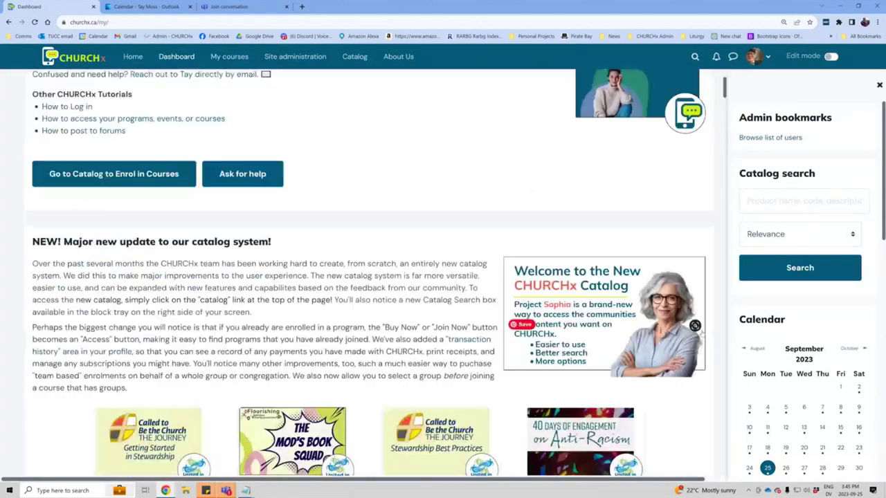
scroll(484, 194, up, 2)
click(306, 62)
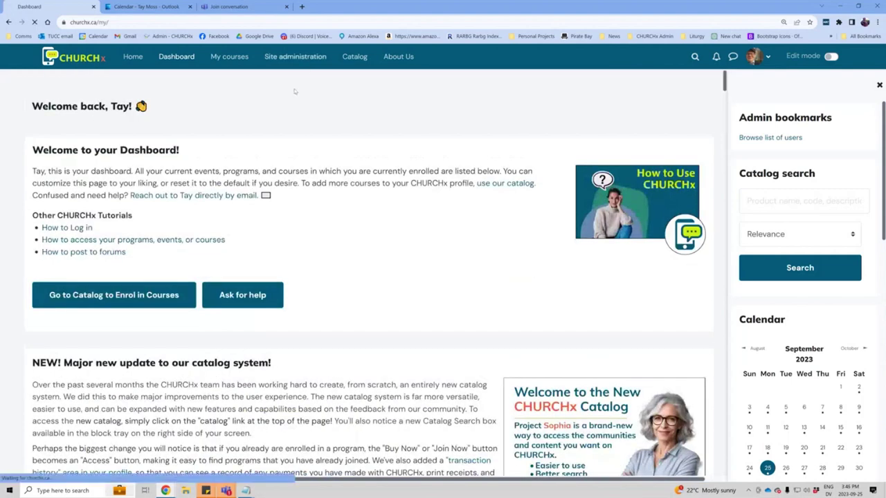
scroll(277, 280, down, 2)
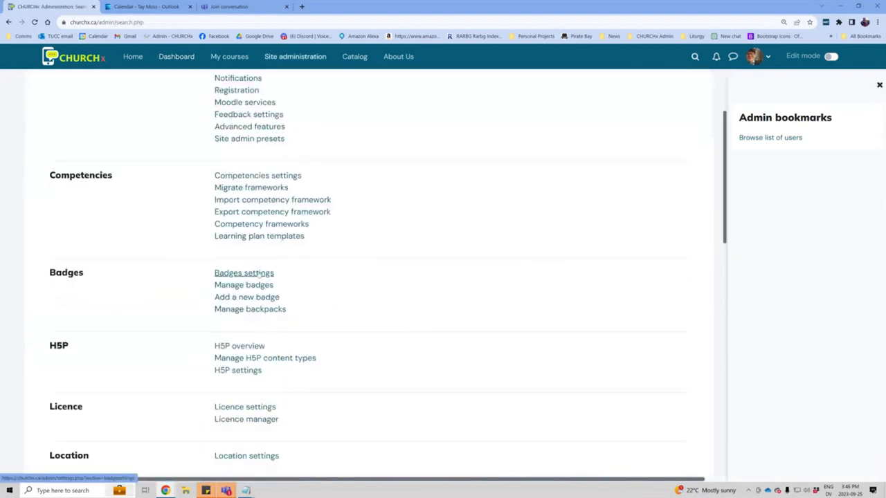
scroll(311, 152, up, 2)
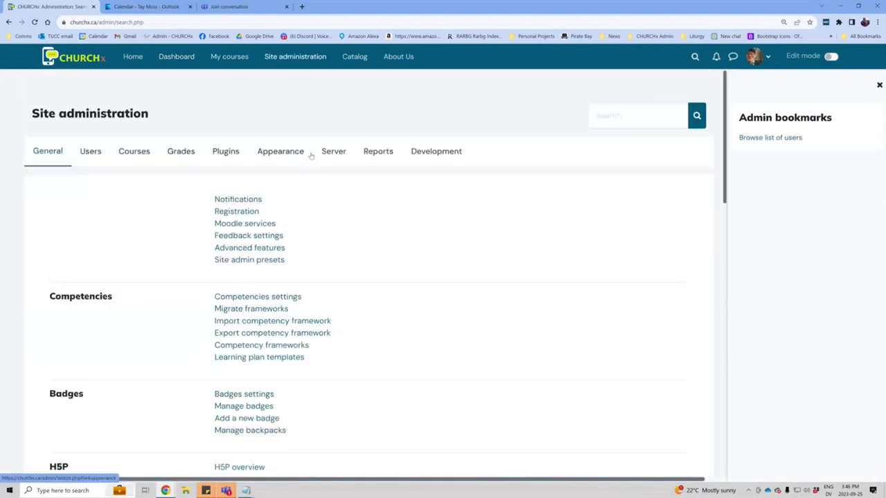
click(130, 153)
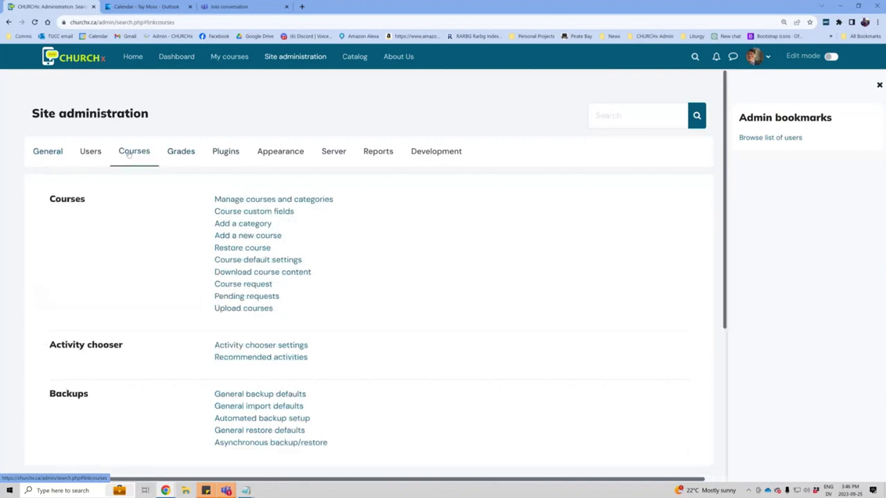
click(274, 201)
- Open the user's course category, listing its 8 courses, and show its actions
scroll(383, 346, down, 3)
scroll(383, 349, down, 1)
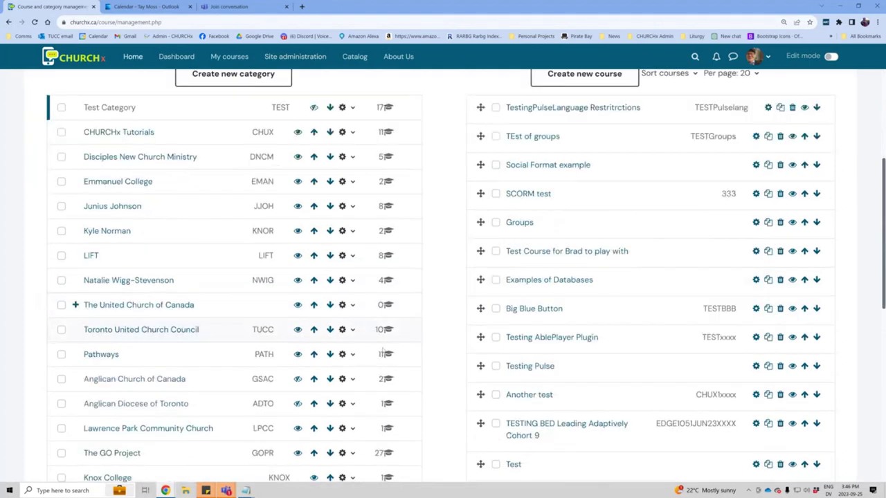
scroll(383, 351, down, 1)
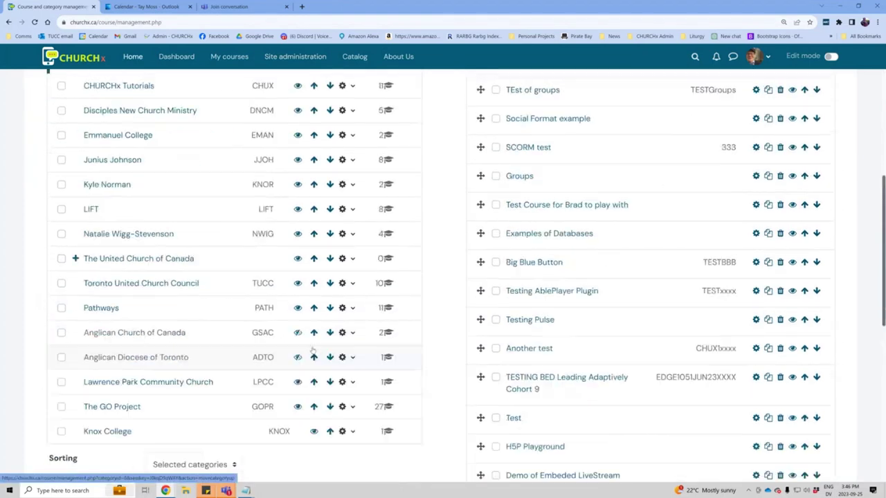
click(109, 161)
scroll(267, 296, down, 2)
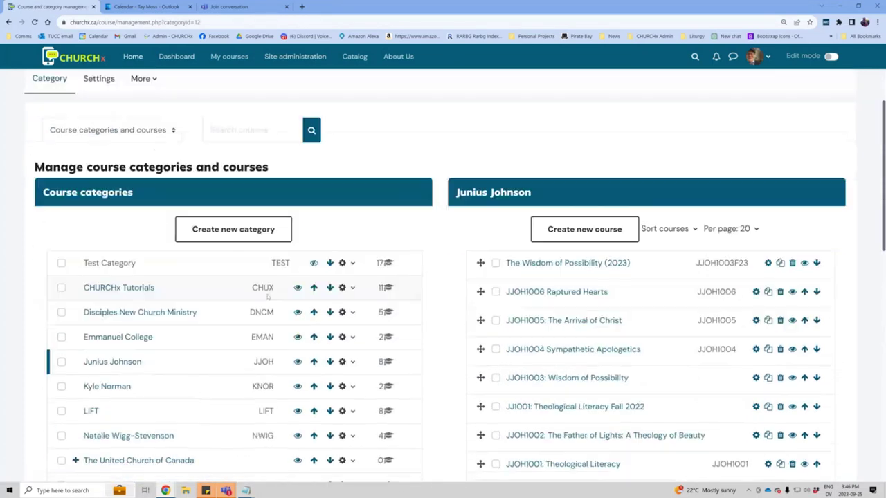
scroll(312, 270, down, 3)
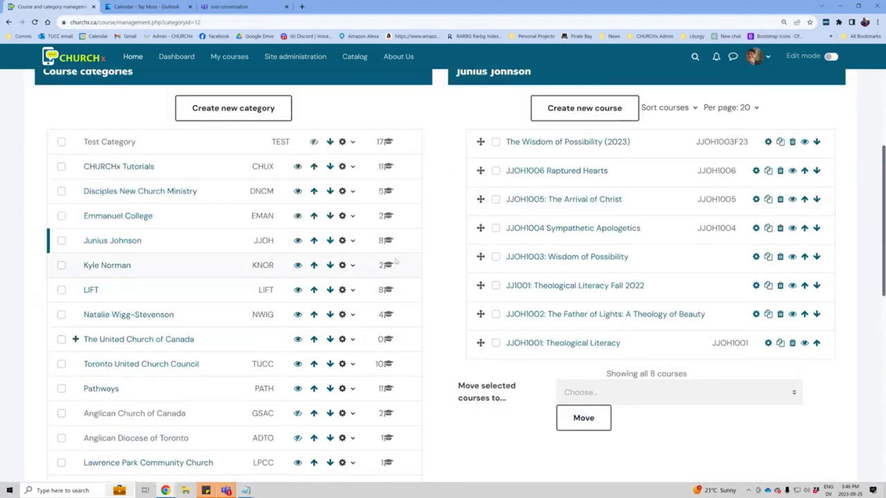
click(351, 240)
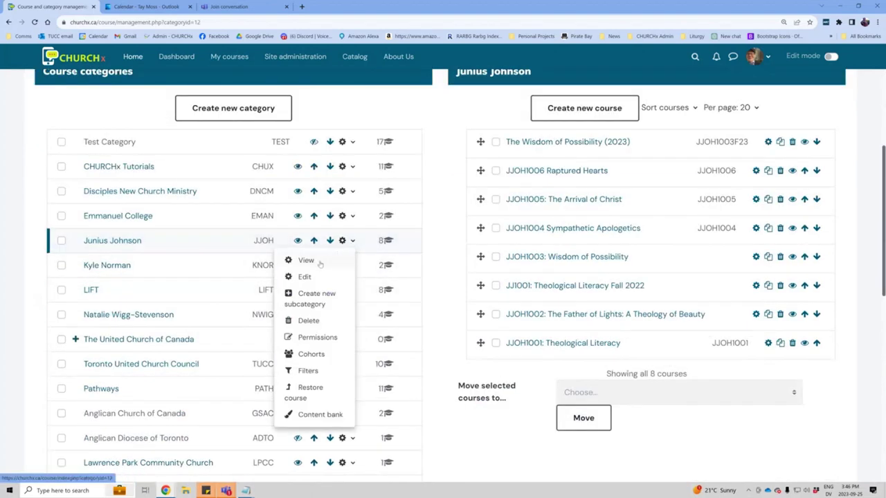
- View the category's permissions, switch to Assign roles, and clear the Manager role holder name
click(317, 337)
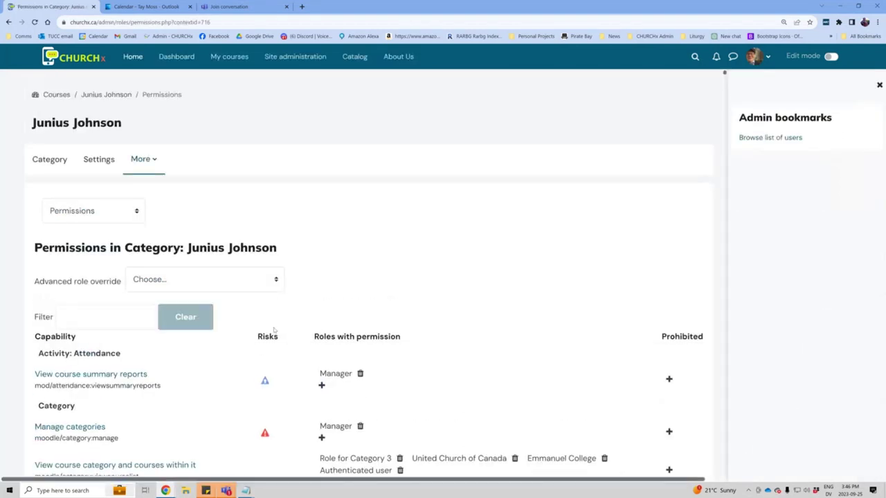
click(122, 216)
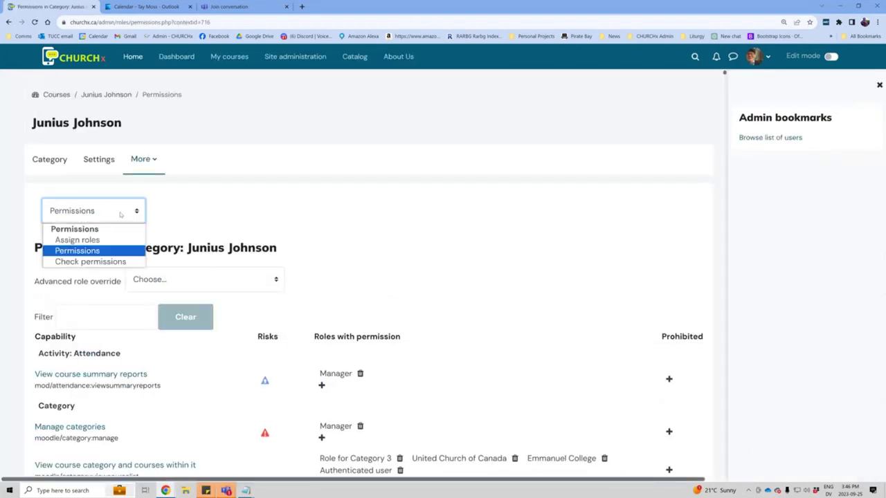
click(111, 237)
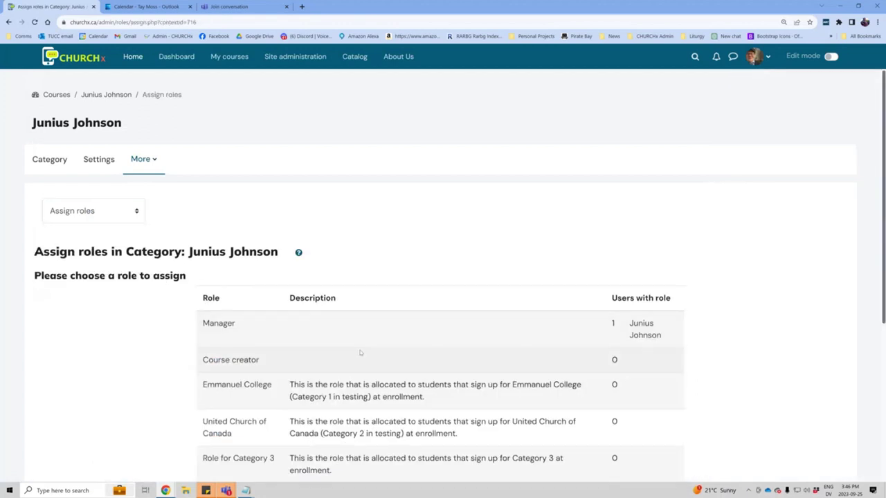
drag(690, 336, 632, 325)
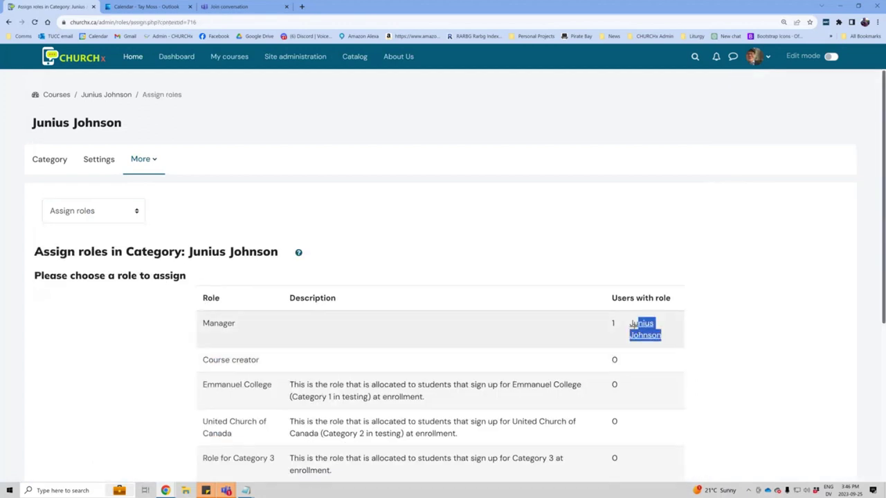
click(751, 349)
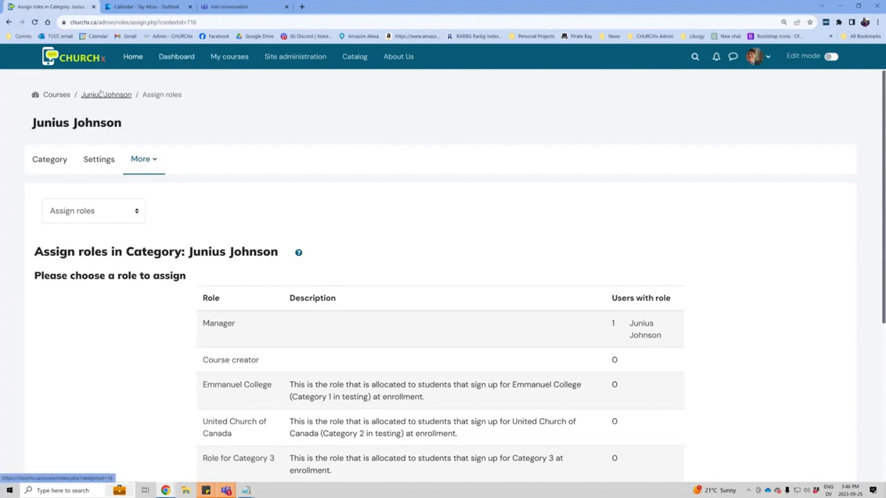
- From the Catalog, open the Getting Started in Stewardship Fall 2023 product page
click(359, 60)
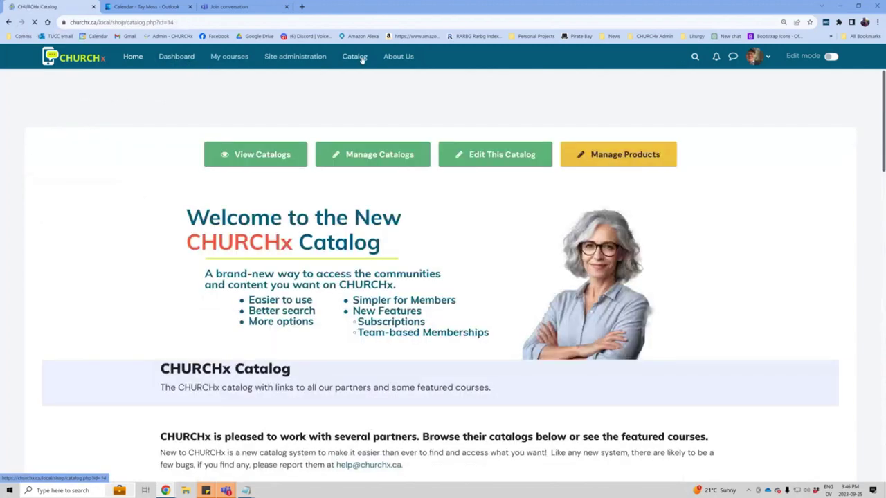
scroll(562, 299, down, 8)
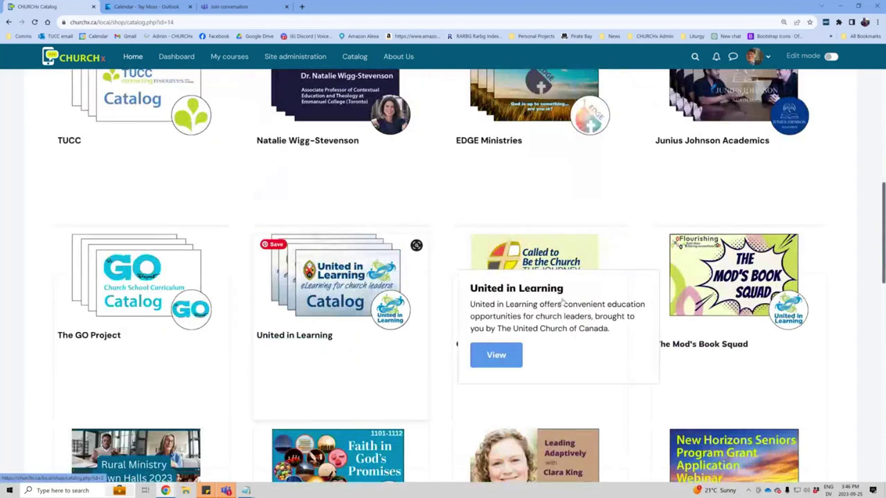
scroll(540, 208, down, 2)
click(548, 184)
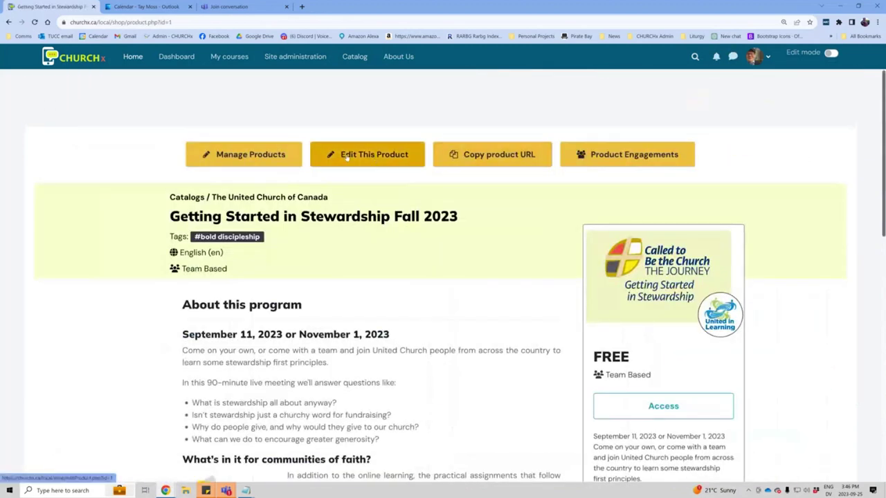
- Open the Getting Started in Stewardship edit form, review the Price field, and keep CAD currency
click(347, 156)
scroll(417, 332, down, 7)
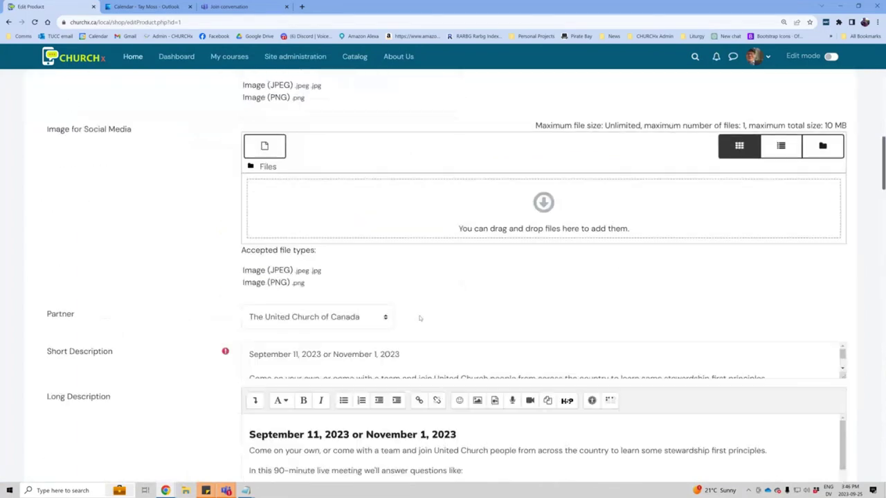
scroll(419, 318, down, 15)
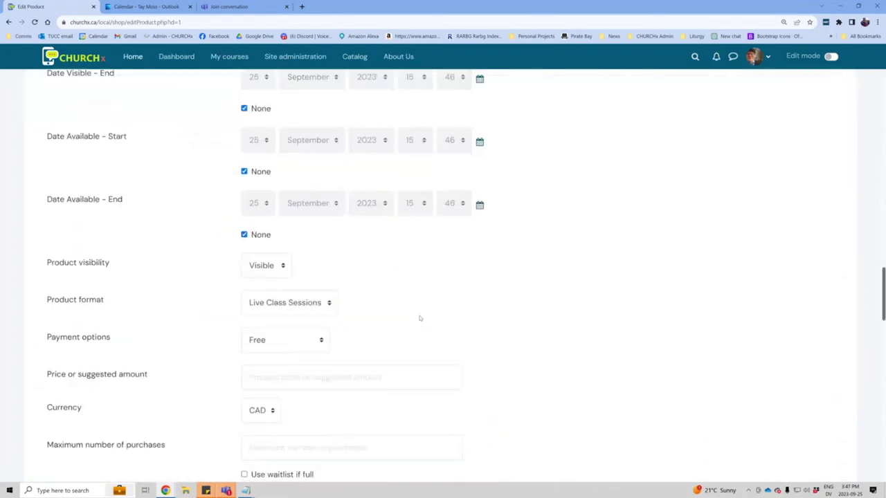
scroll(420, 317, down, 2)
click(264, 258)
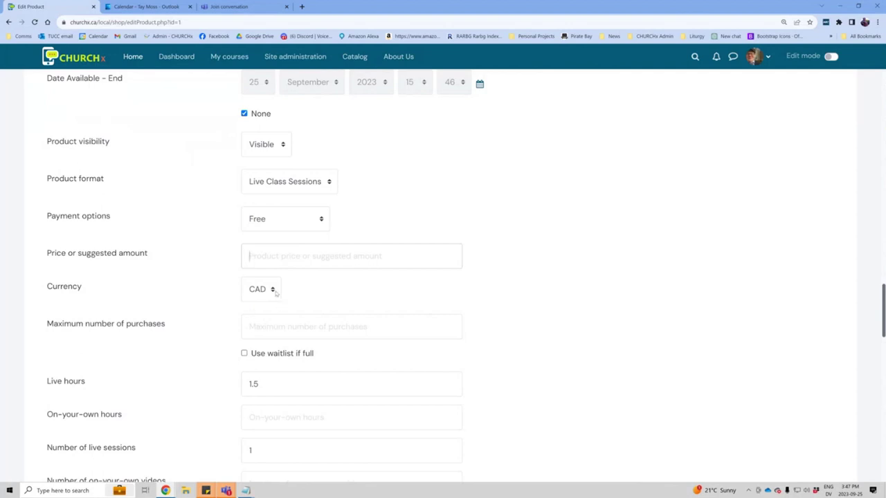
click(273, 290)
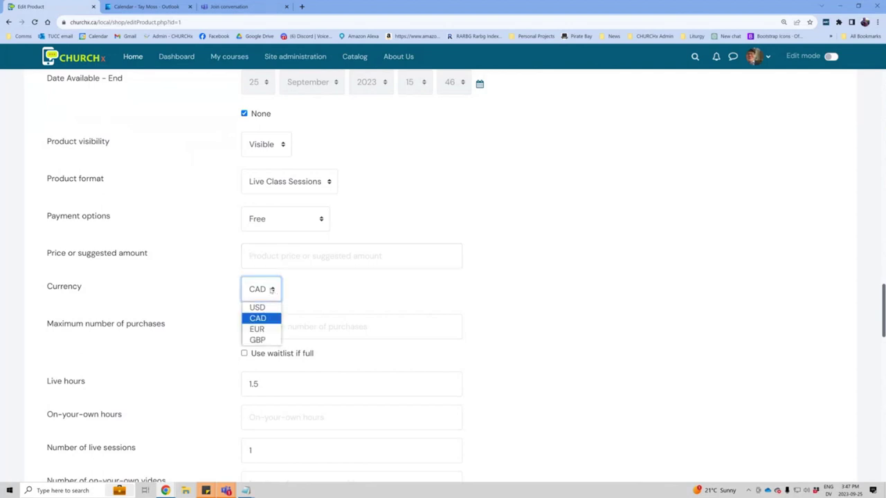
click(272, 290)
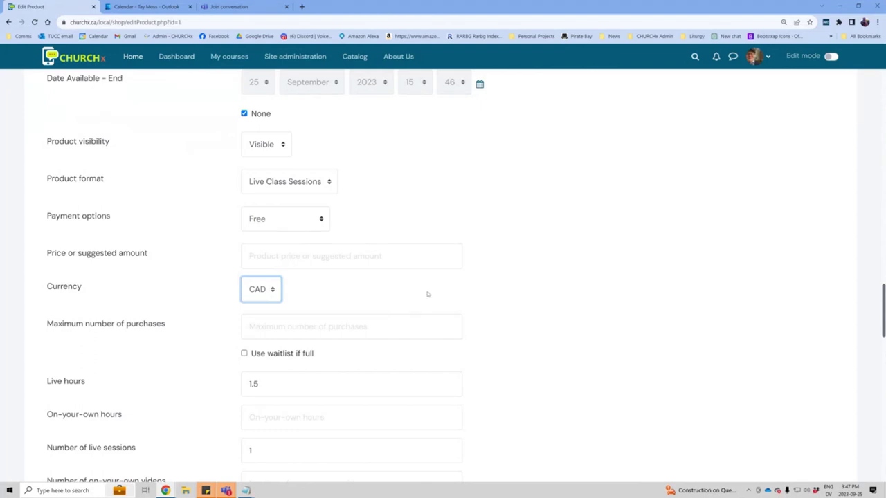
scroll(213, 265, up, 4)
scroll(213, 266, up, 3)
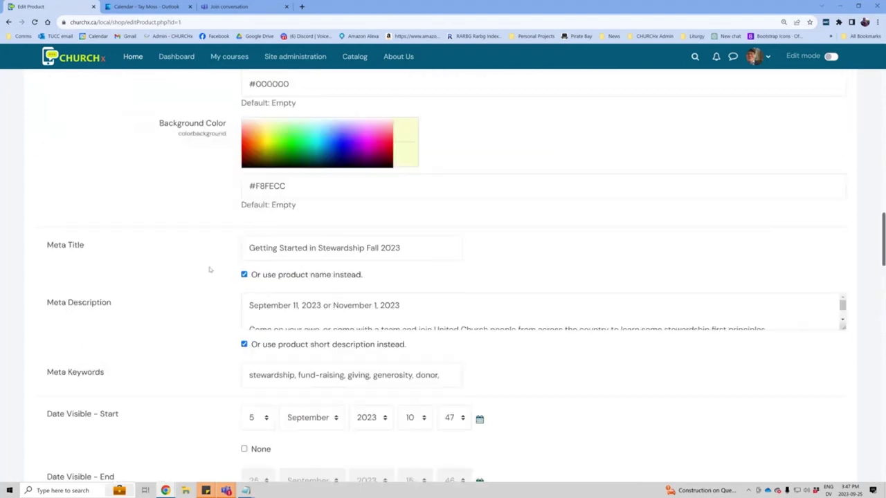
scroll(210, 270, up, 4)
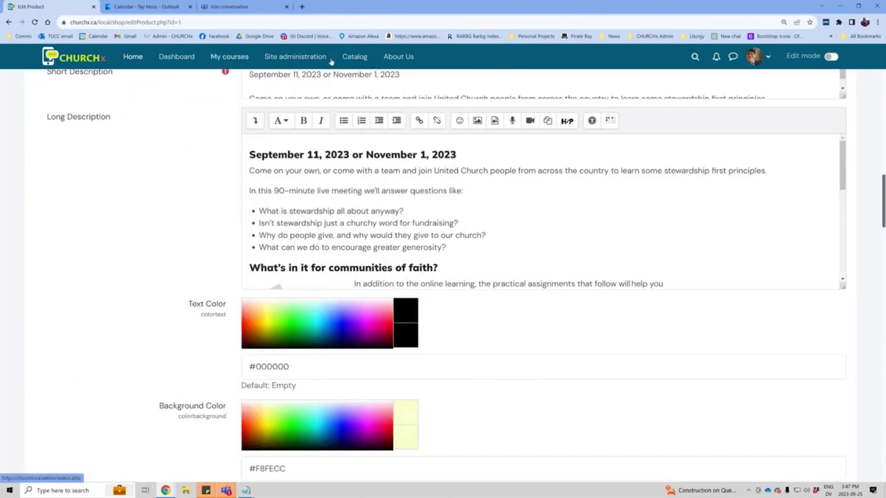
- In the Catalog, start buying The Wisdom of Possibility, reaching its $549 CAD checkout
click(355, 57)
scroll(403, 340, down, 5)
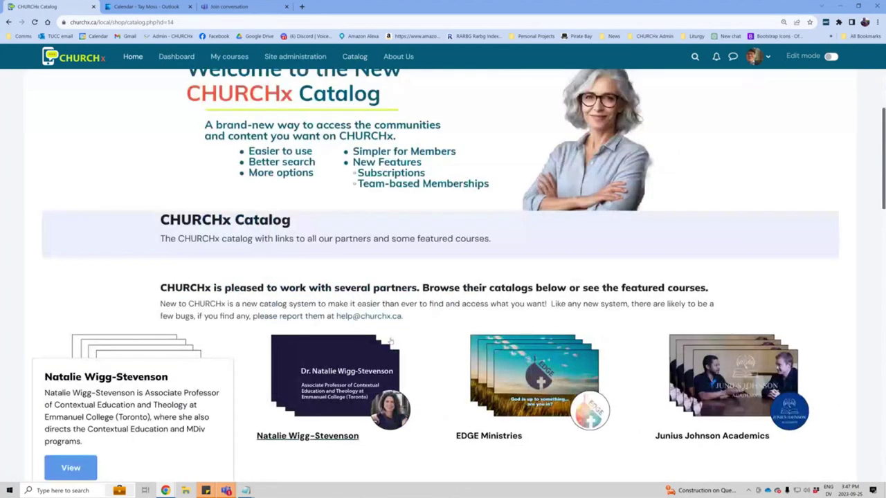
scroll(403, 341, down, 2)
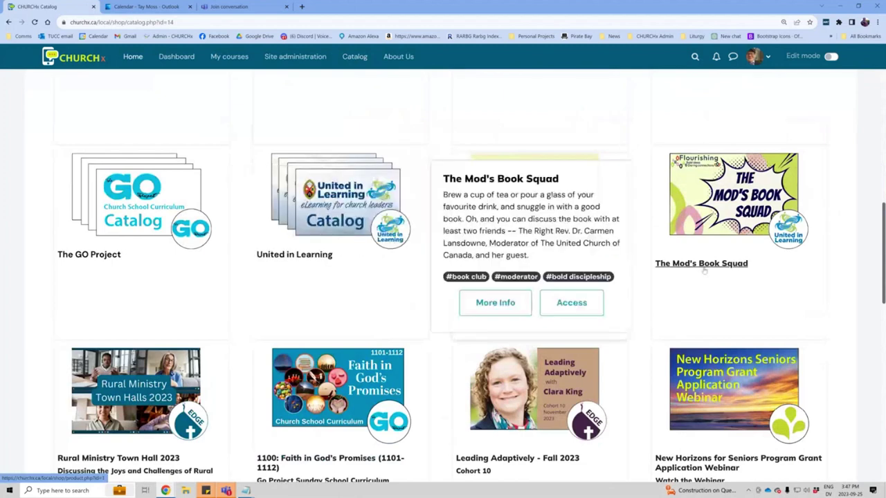
scroll(711, 276, down, 2)
scroll(719, 354, down, 2)
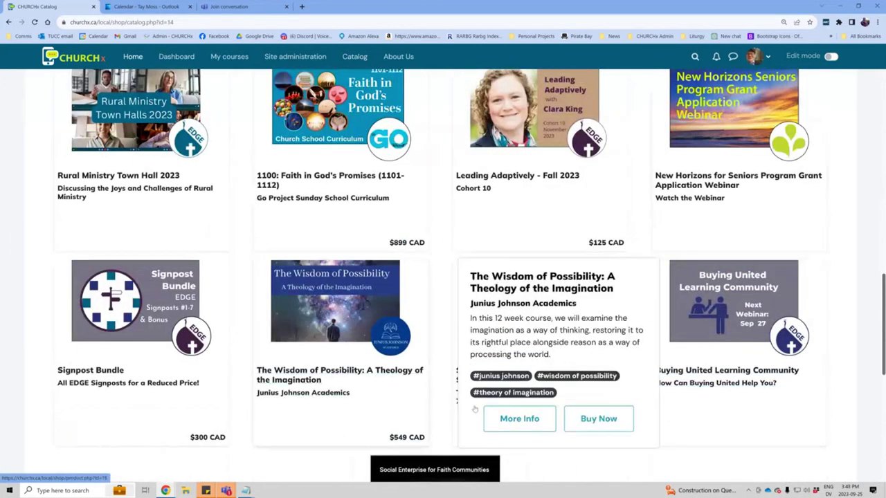
click(593, 420)
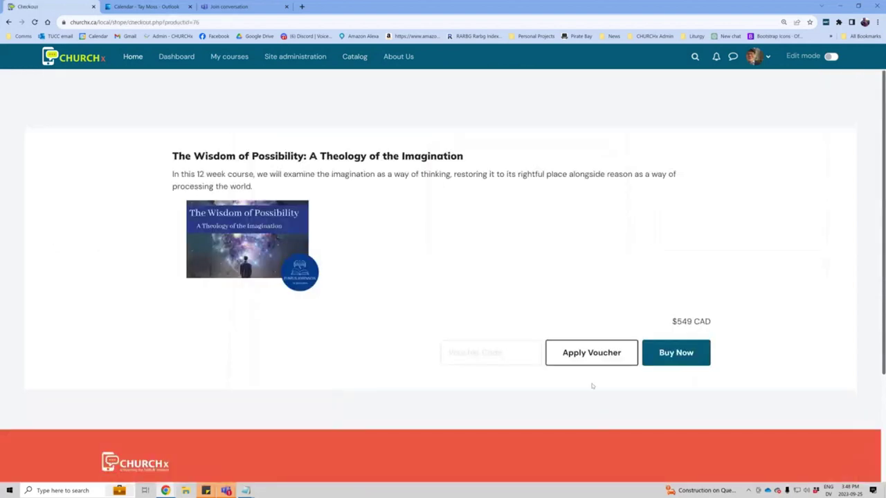
- Apply a saved voucher code, clear it once rejected, and proceed to Stripe at CA$549
click(512, 354)
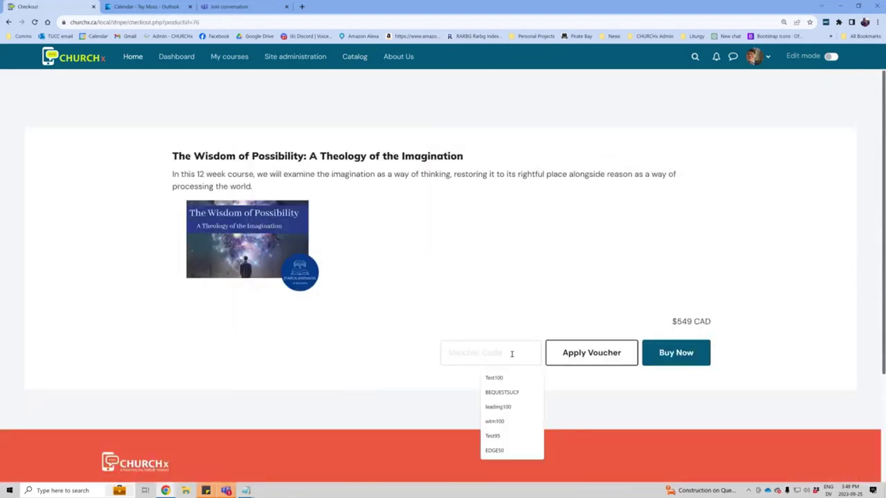
click(510, 390)
click(567, 360)
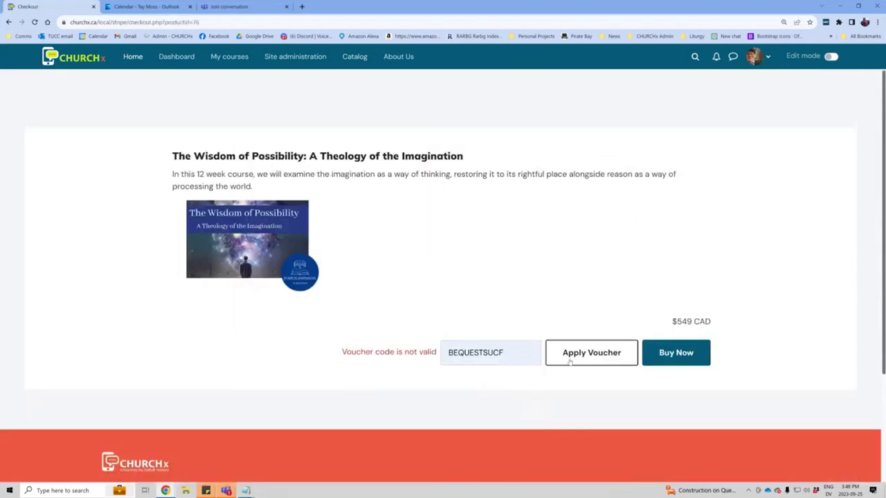
drag(510, 353, 424, 352)
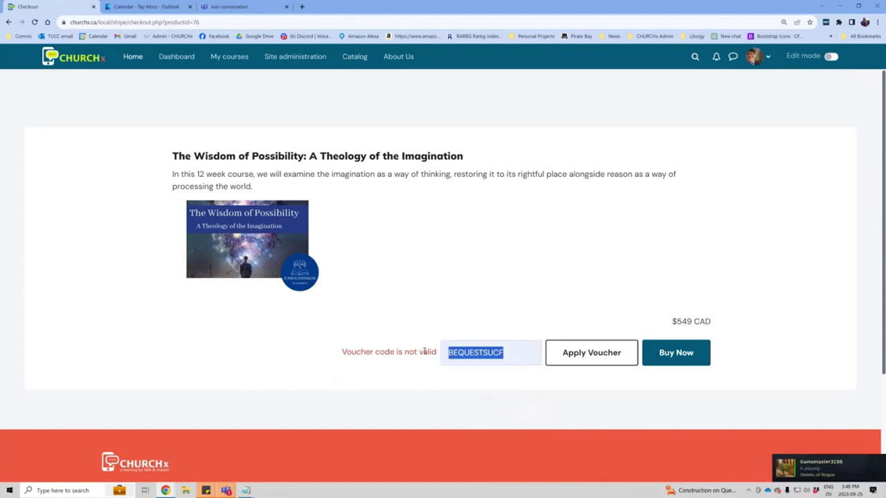
key(BackSpace)
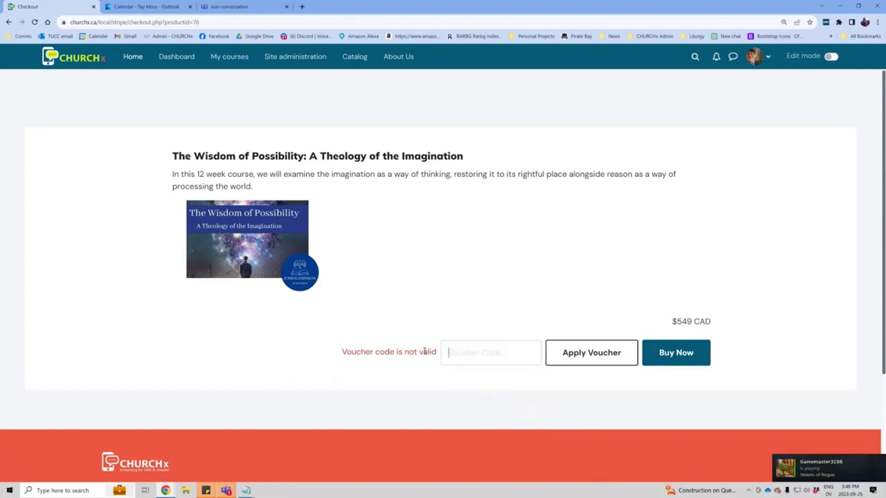
click(674, 359)
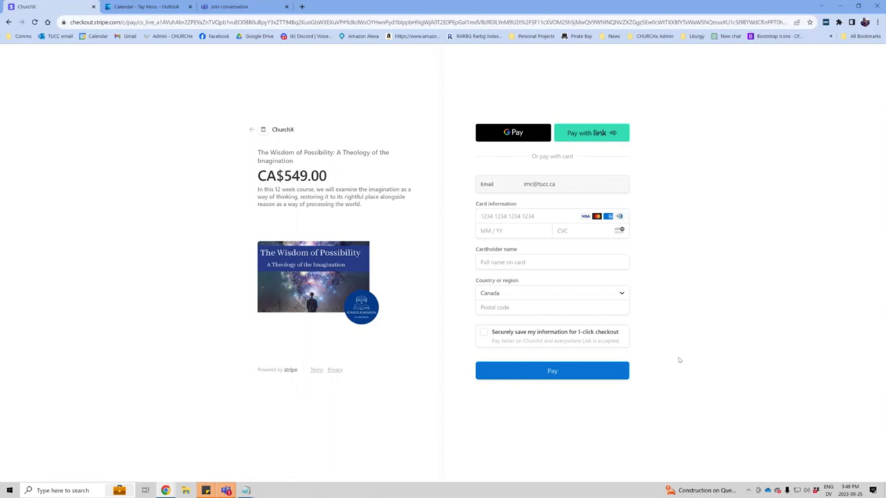
- Navigate Back, Forward, then Back to end on The Wisdom of Possibility checkout page
mouse_move(352, 271)
click(9, 21)
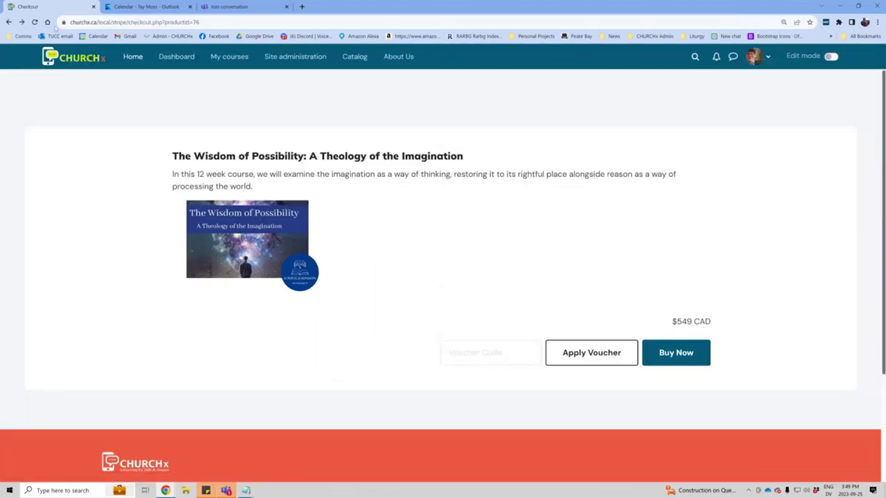
click(22, 22)
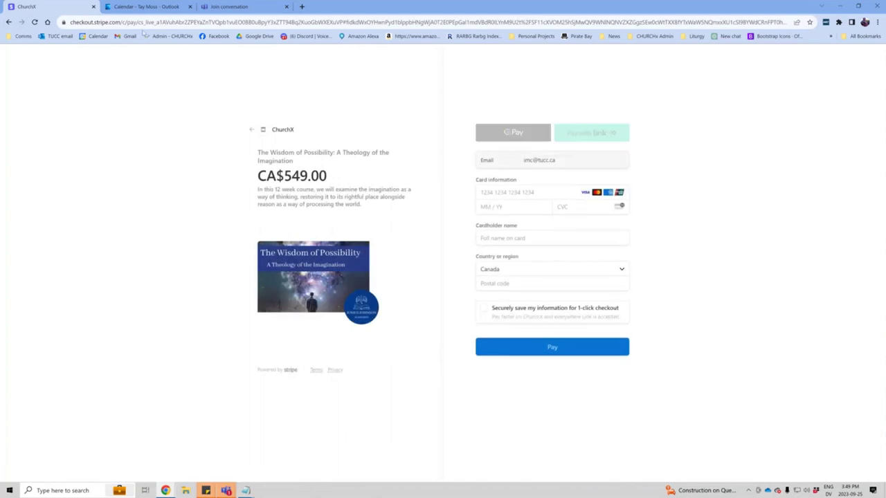
click(8, 21)
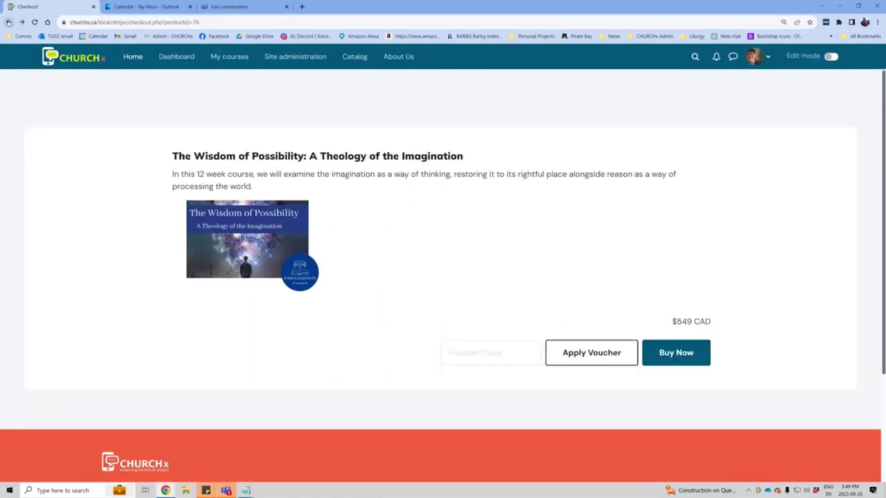
- Leave the checkout via My courses and return to the CHURCHx Catalog page
click(211, 59)
click(355, 62)
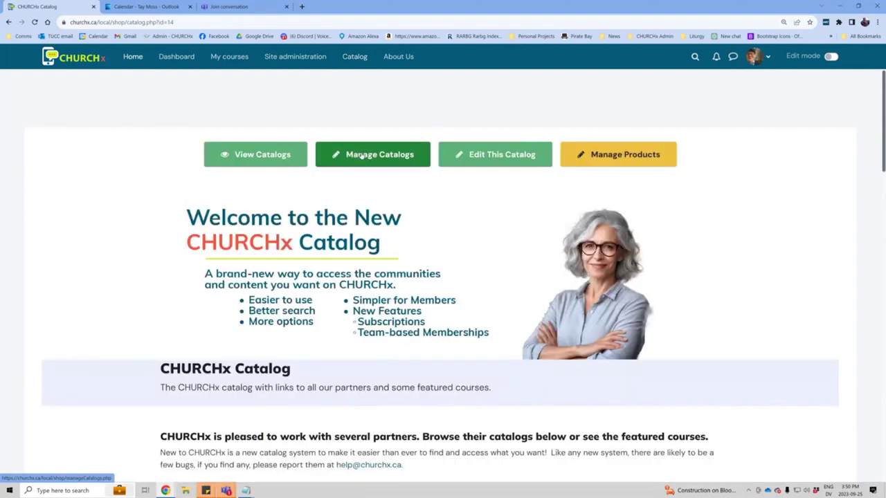
click(360, 157)
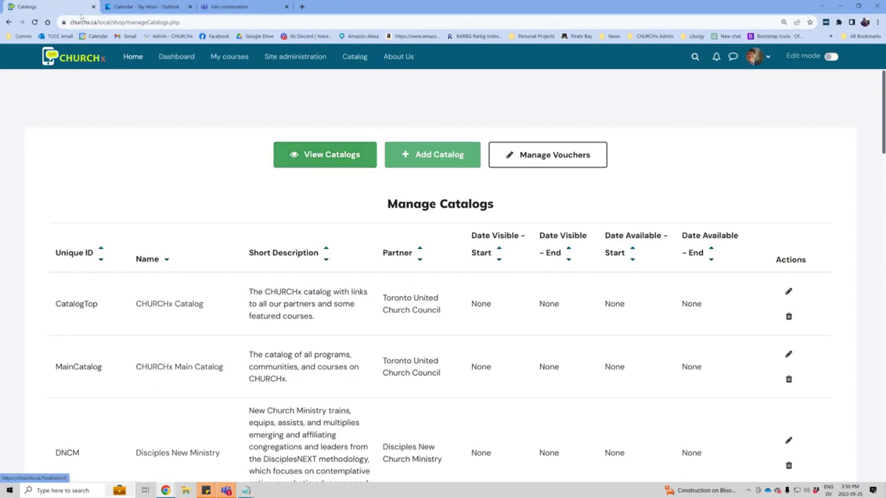
click(9, 22)
scroll(418, 292, down, 3)
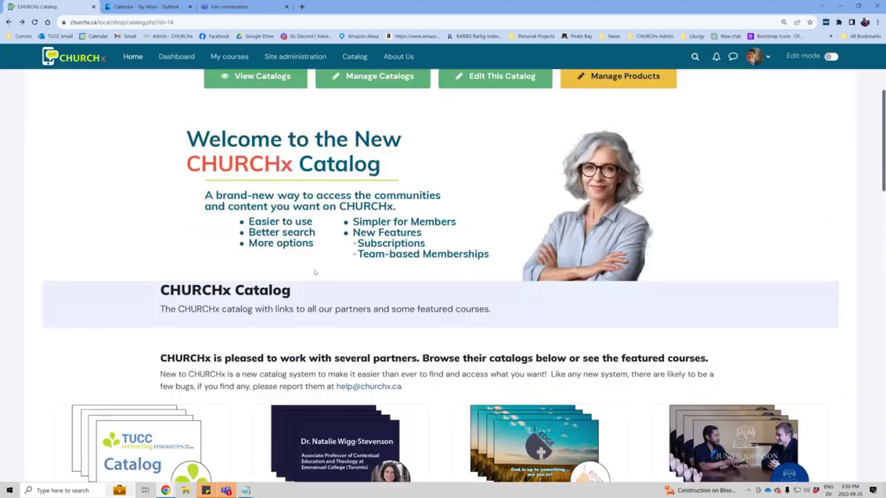
scroll(418, 292, down, 1)
mouse_move(656, 343)
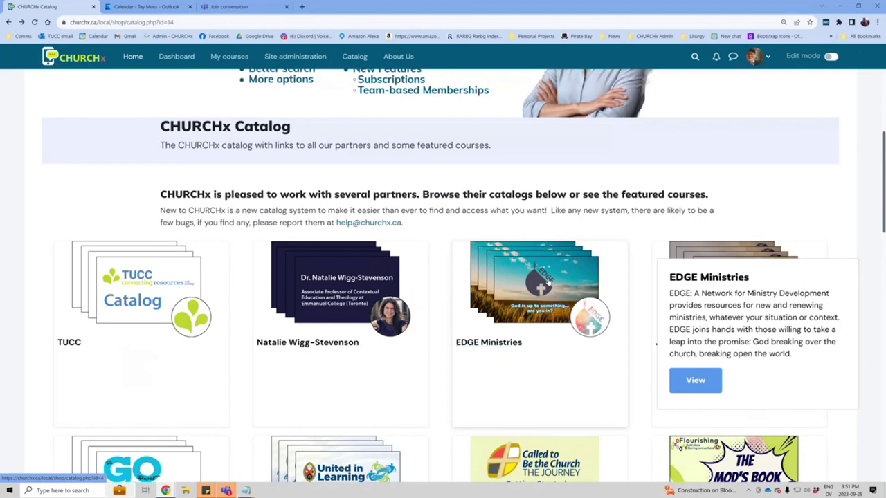
drag(547, 277, 716, 243)
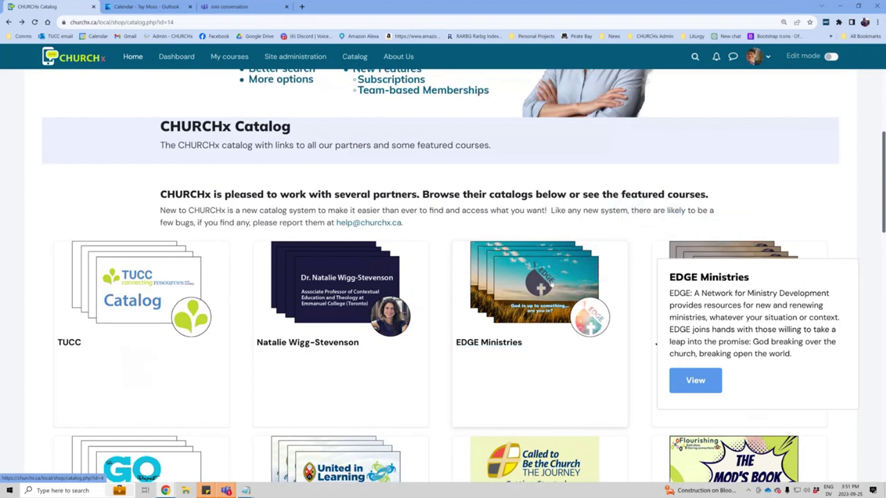